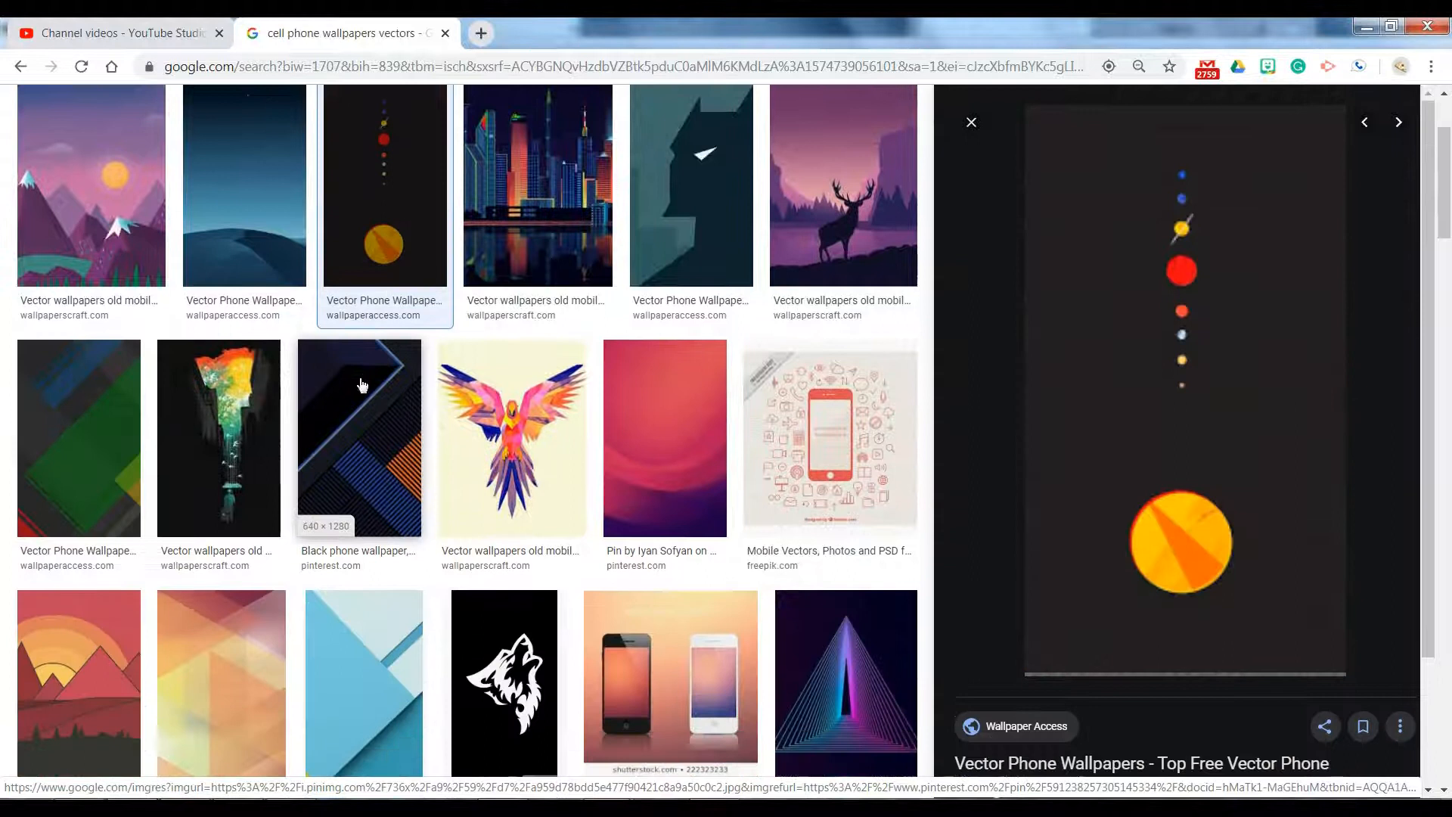
Preview several vector phone wallpapers in the image search results, including the abstract geometric, night-dune and deer designs.
click(270, 214)
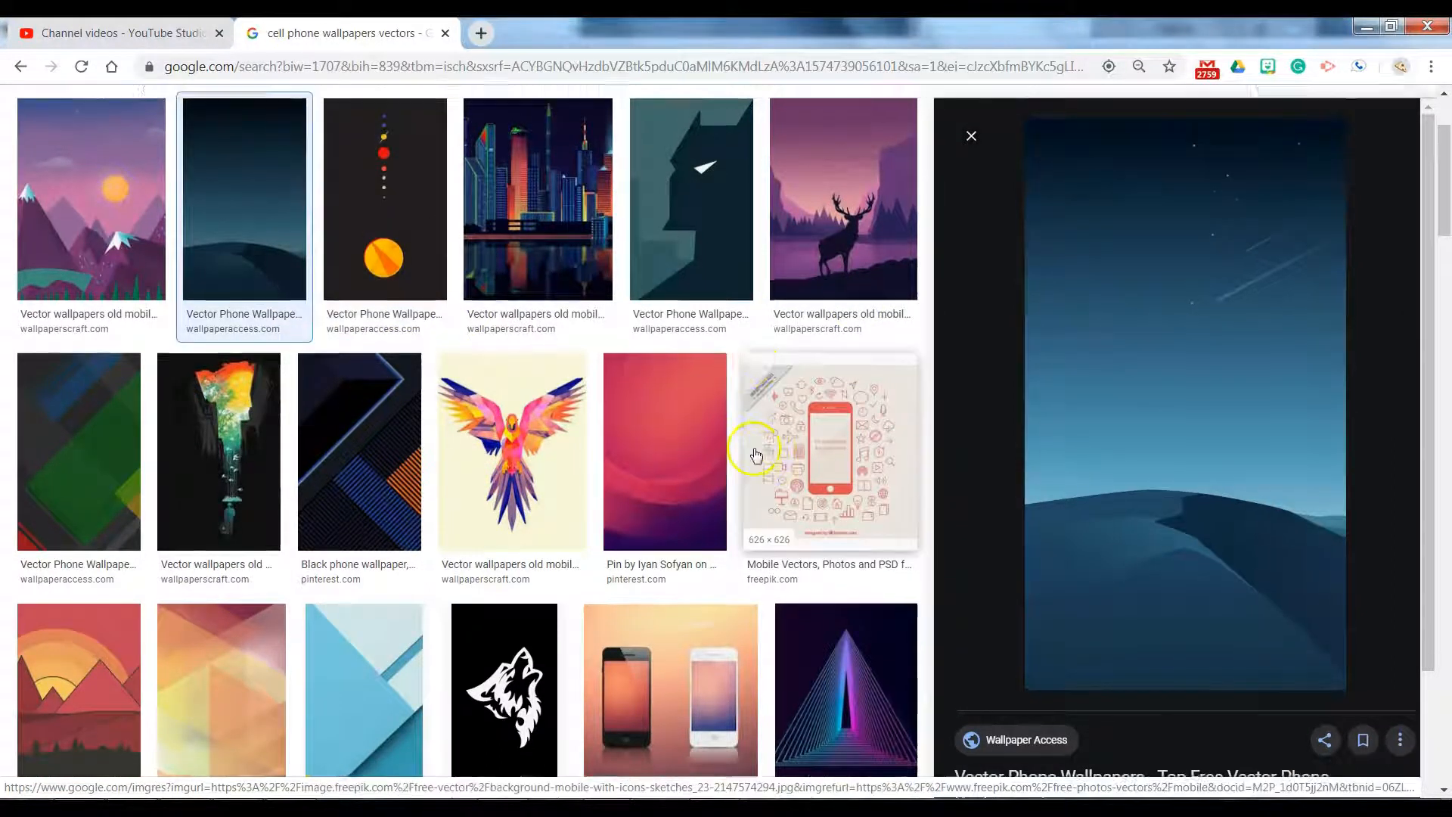
scroll(749, 454, up, 1)
click(342, 616)
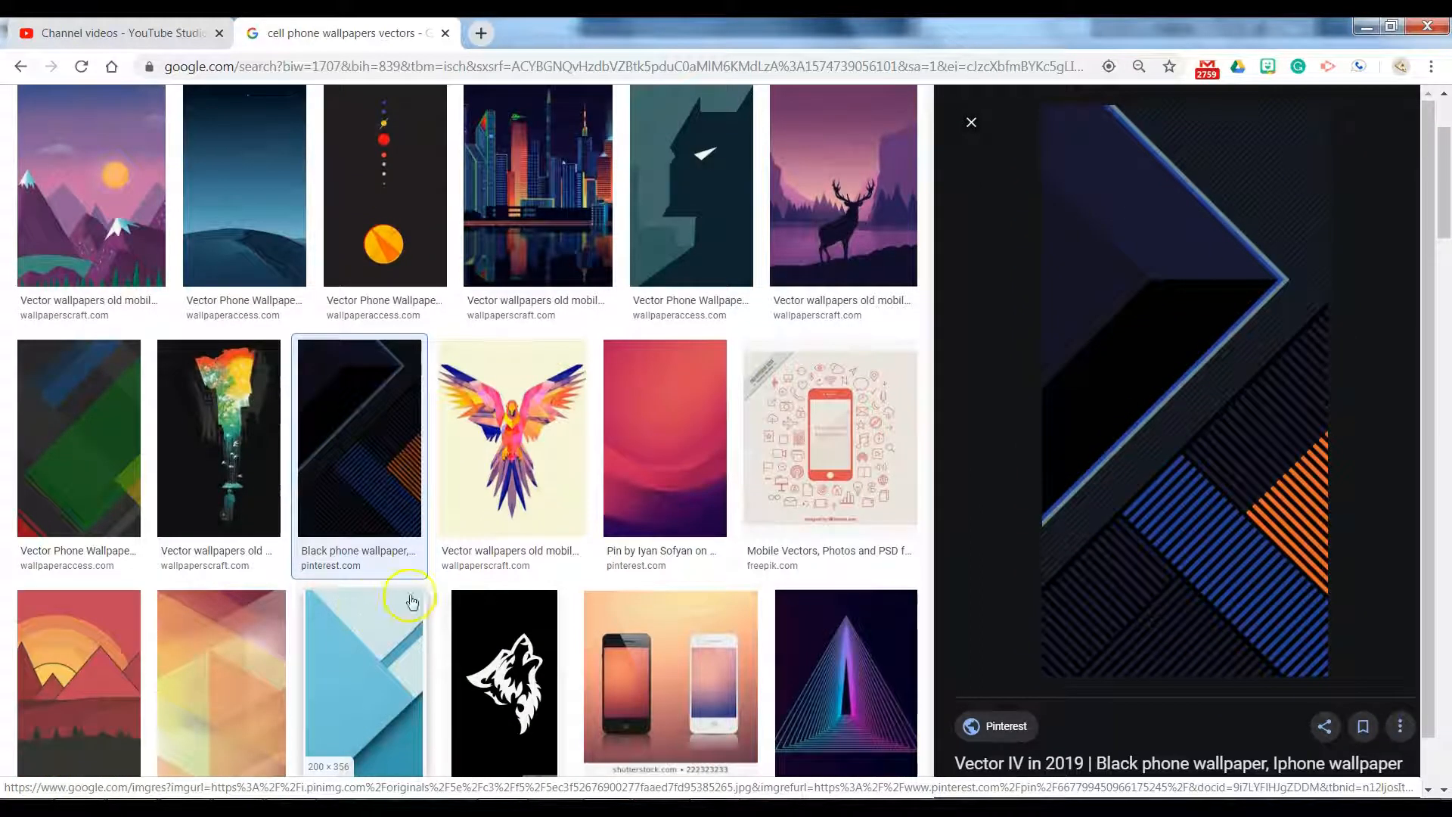
click(135, 463)
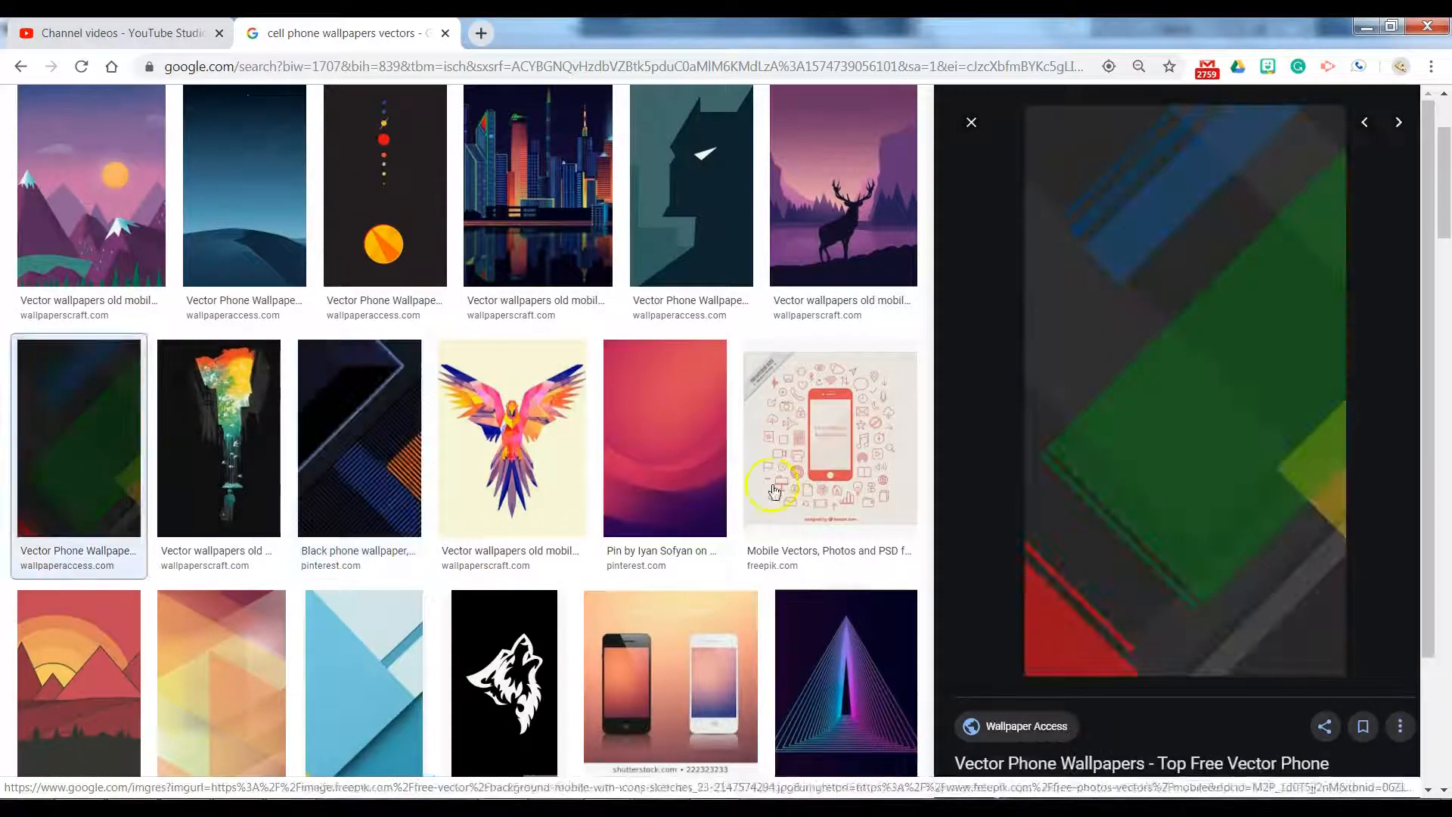
click(862, 227)
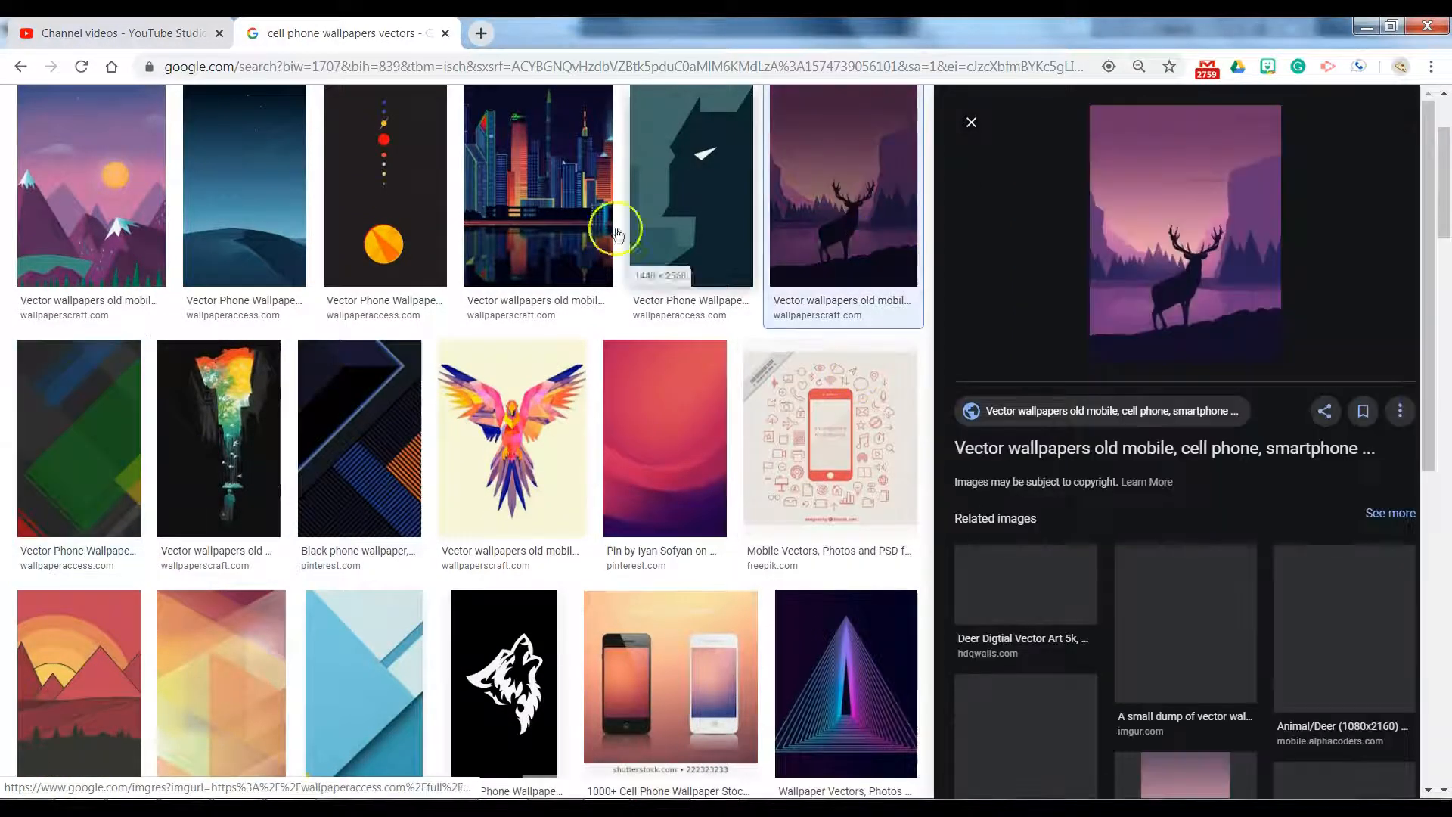
click(164, 198)
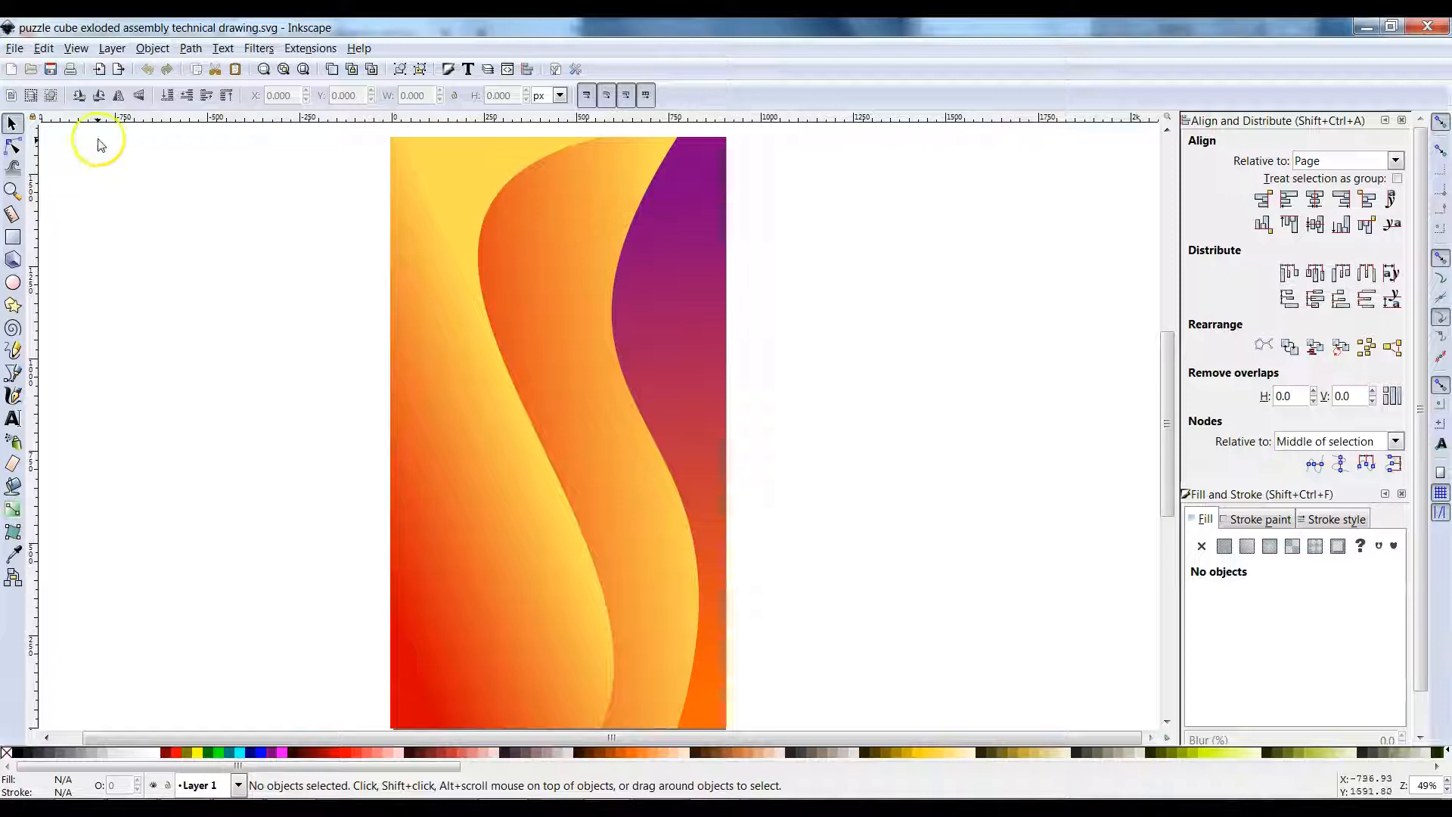
Switch to Inkscape and check the custom page size of the finished wallpaper in its document properties.
click(15, 49)
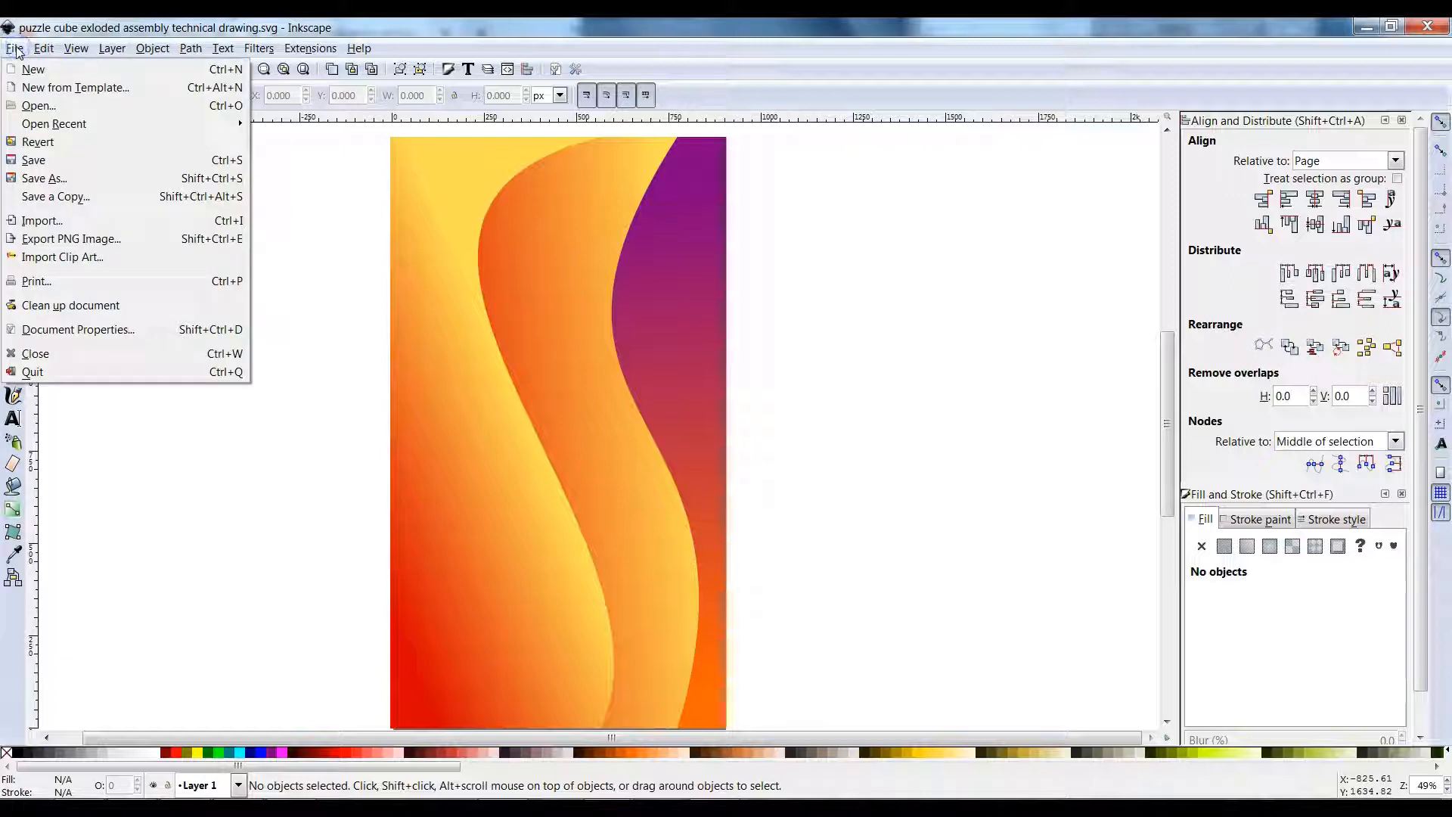
click(70, 330)
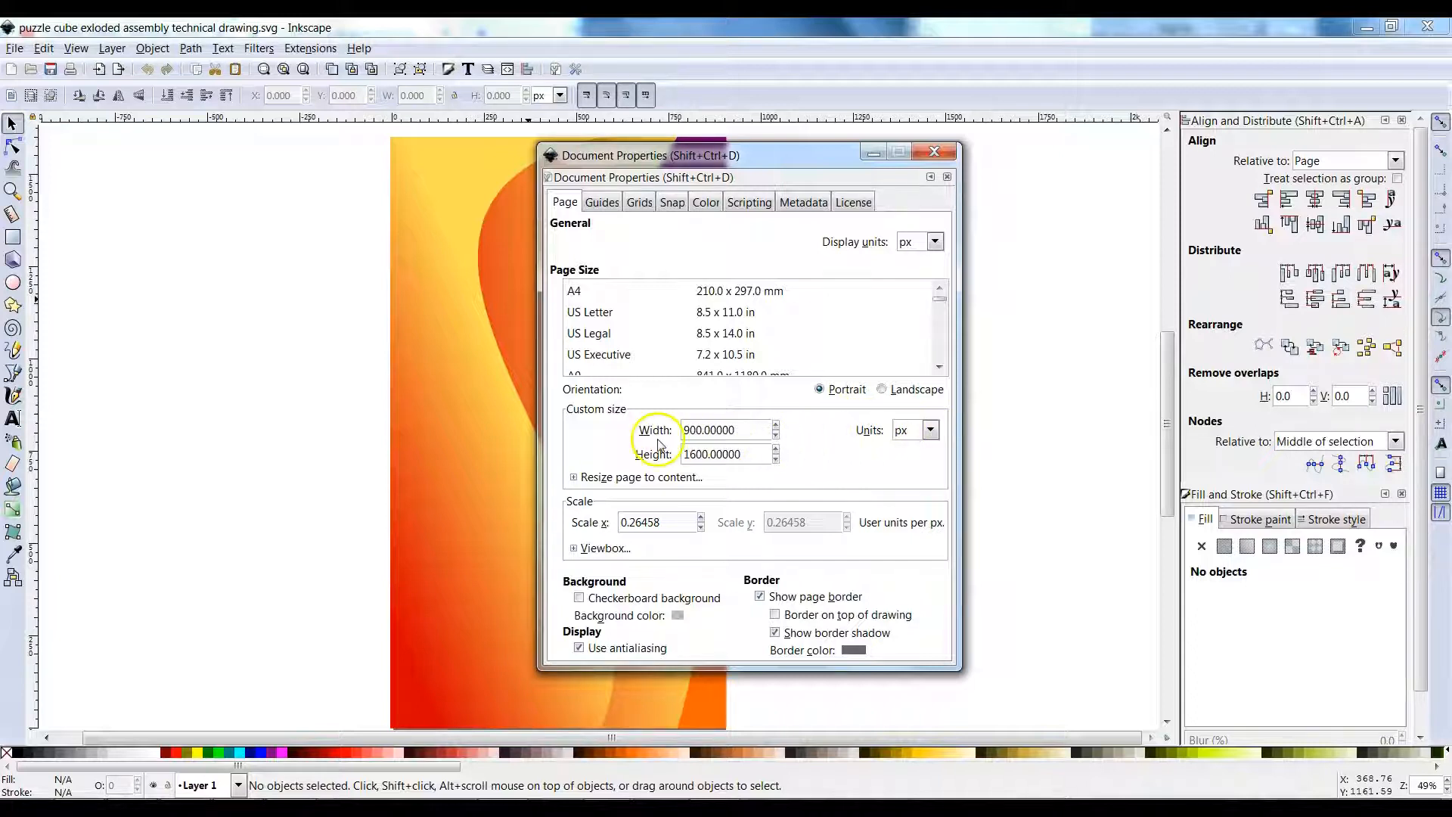
click(695, 431)
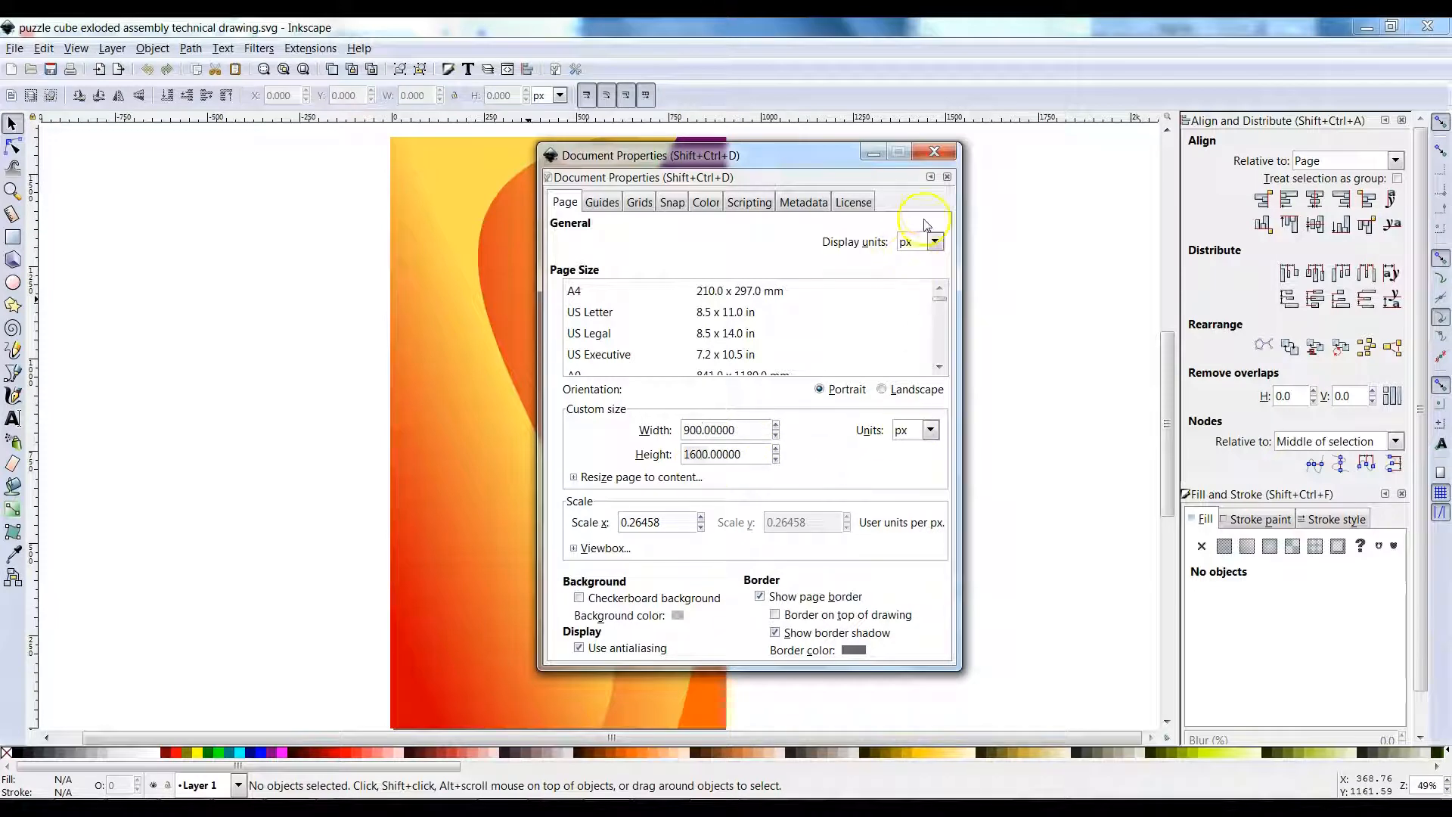
click(935, 152)
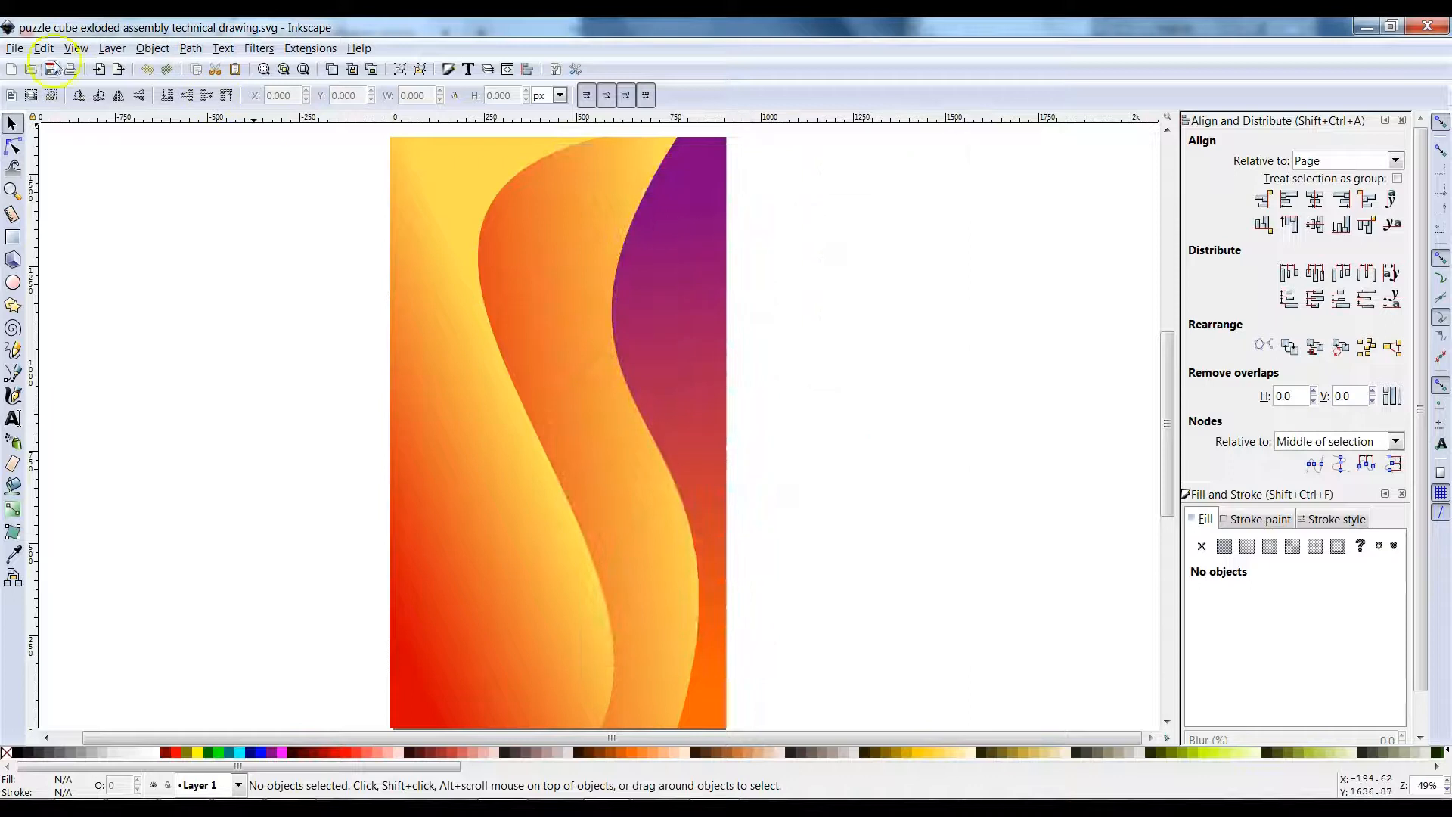
Create a new document and set both its custom page size units and its display units to px.
click(15, 49)
click(23, 62)
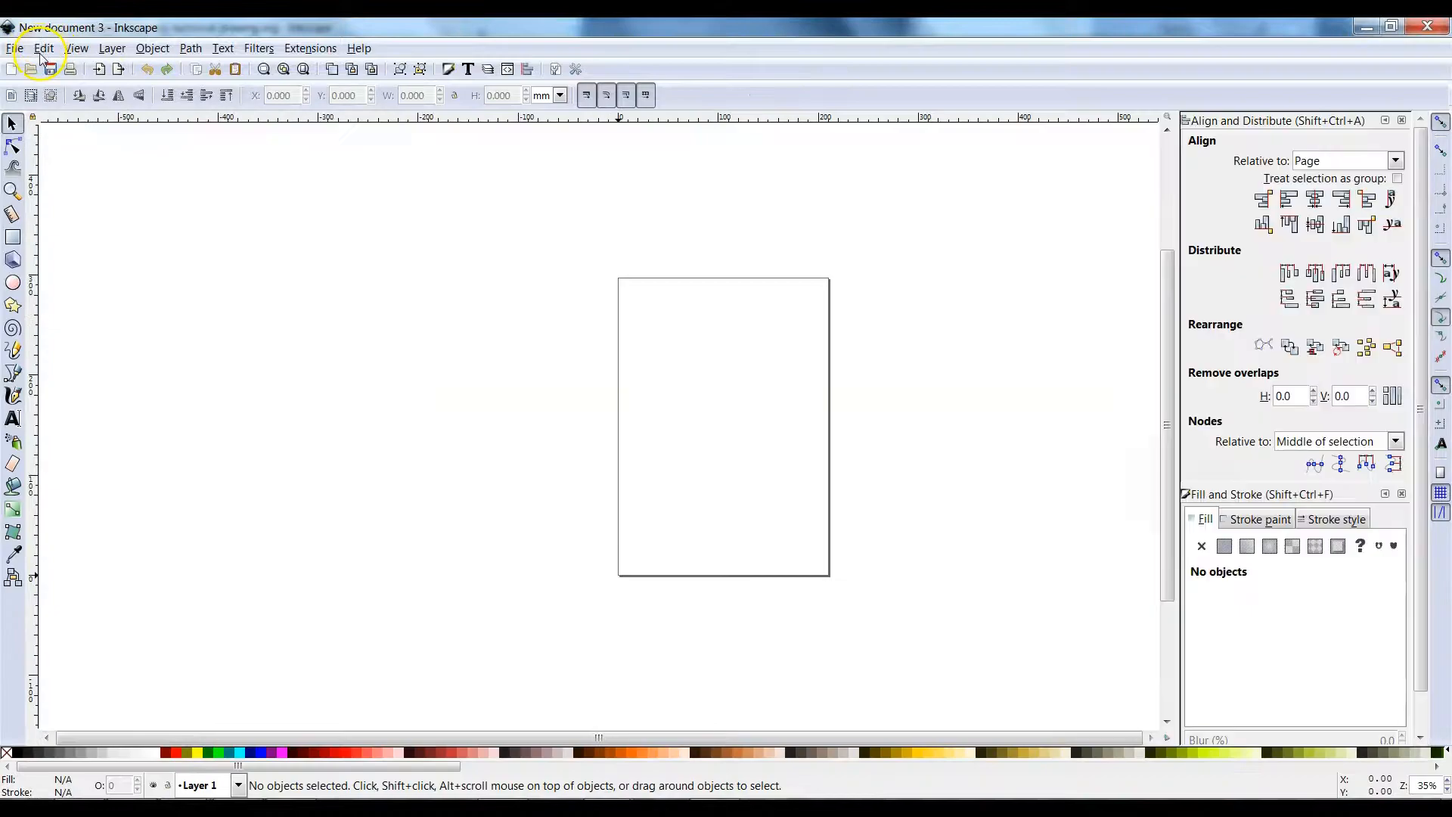
click(15, 49)
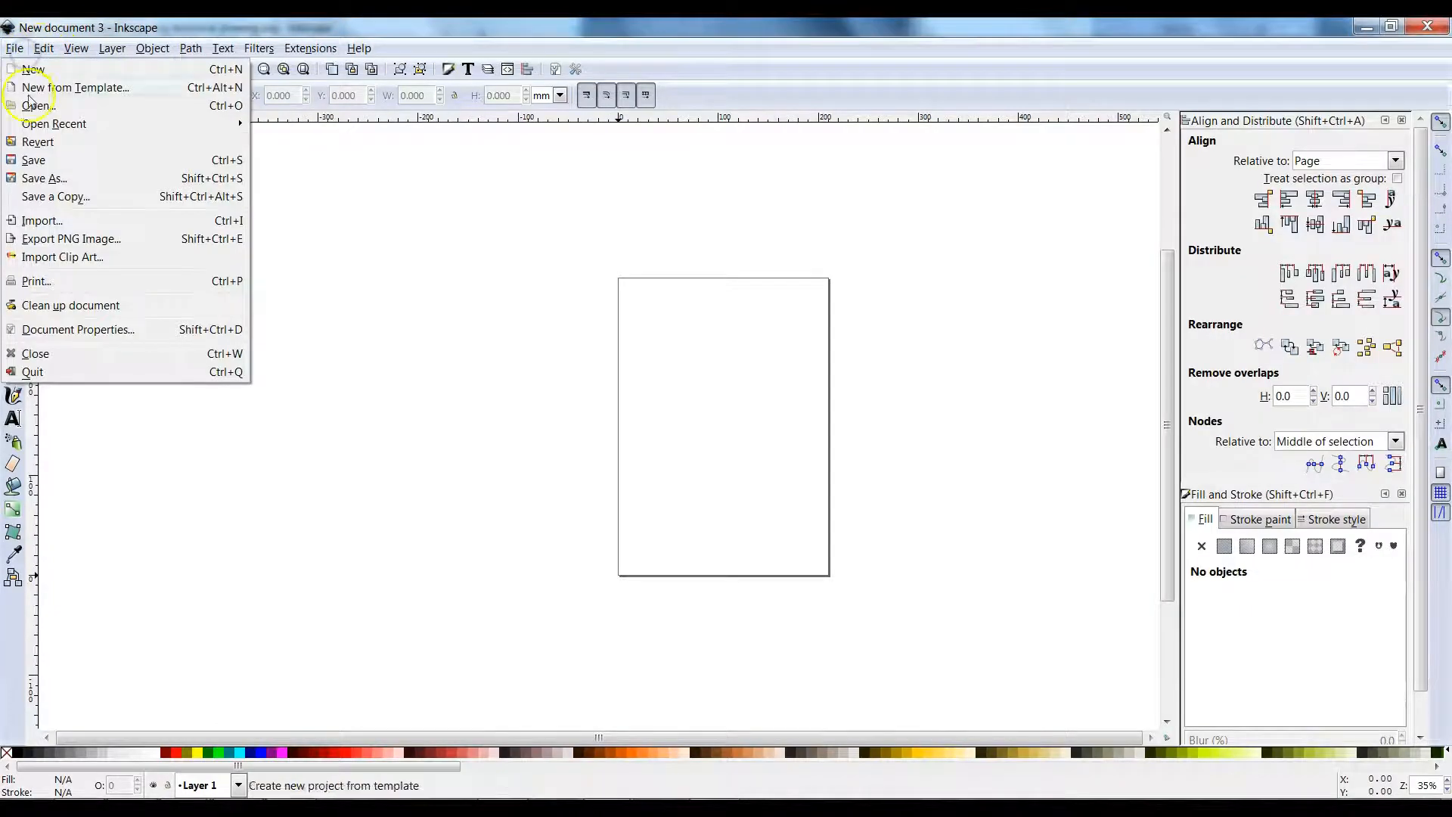
click(62, 344)
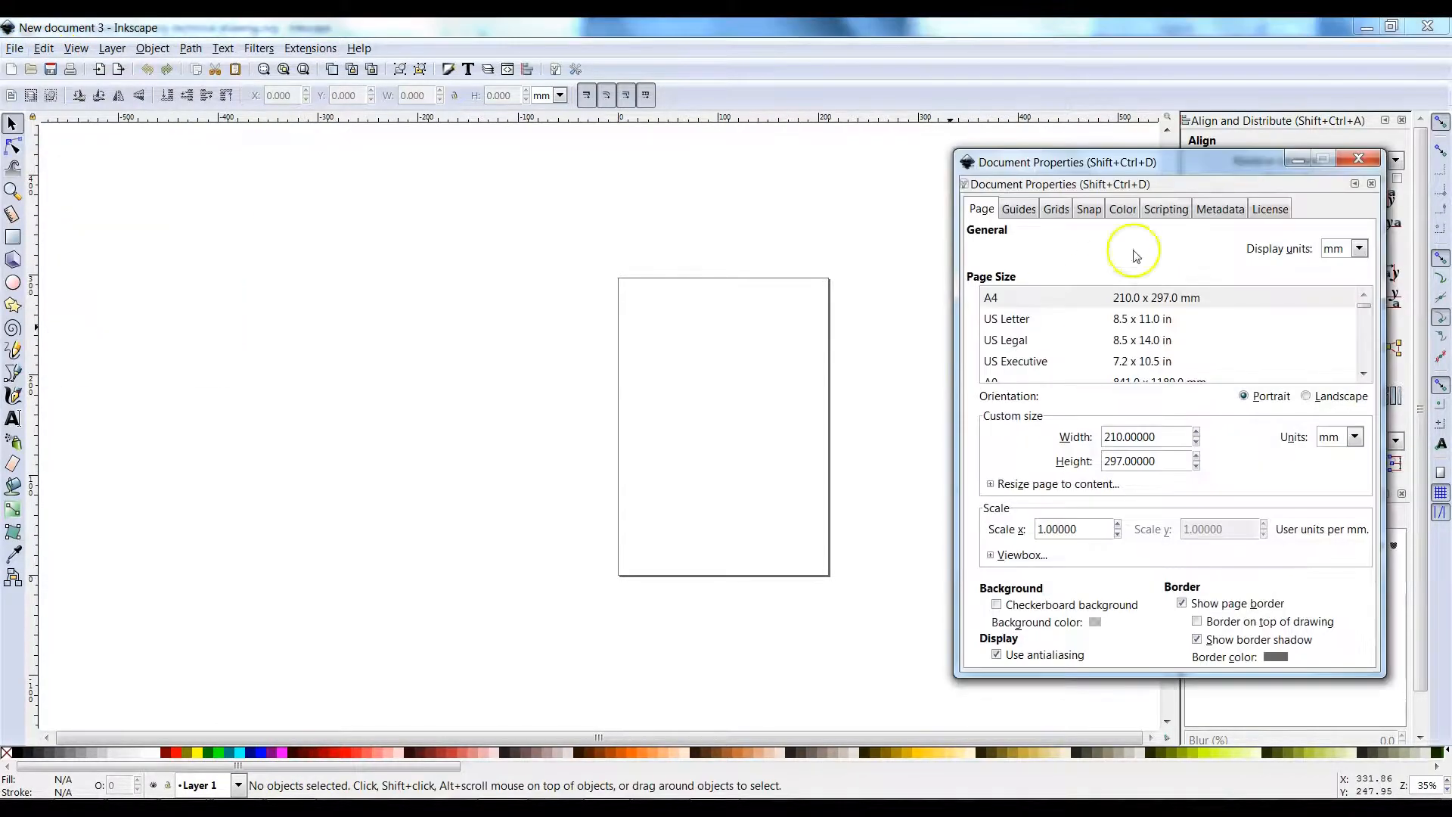
drag(1112, 154, 610, 162)
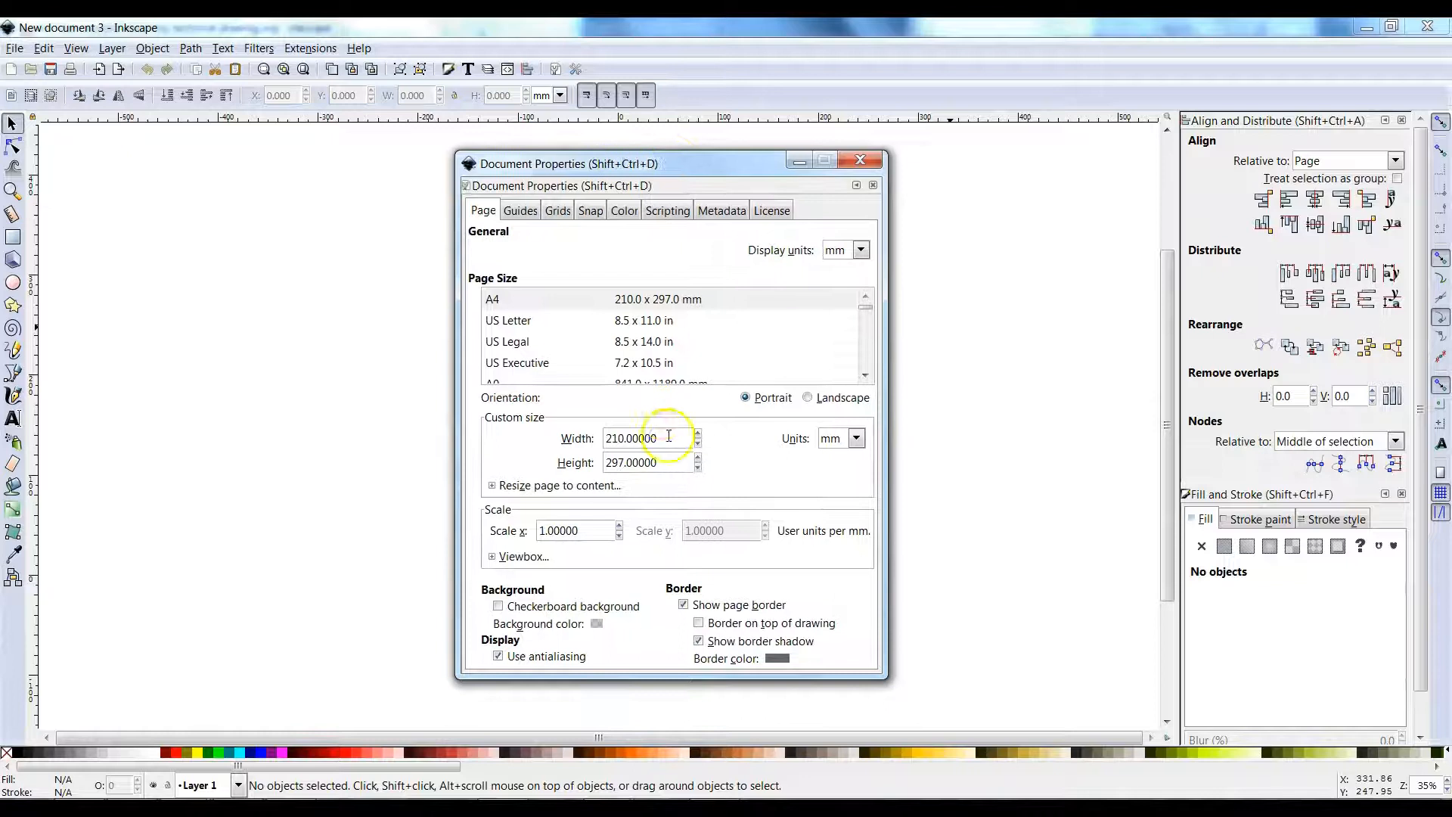
click(548, 437)
click(835, 438)
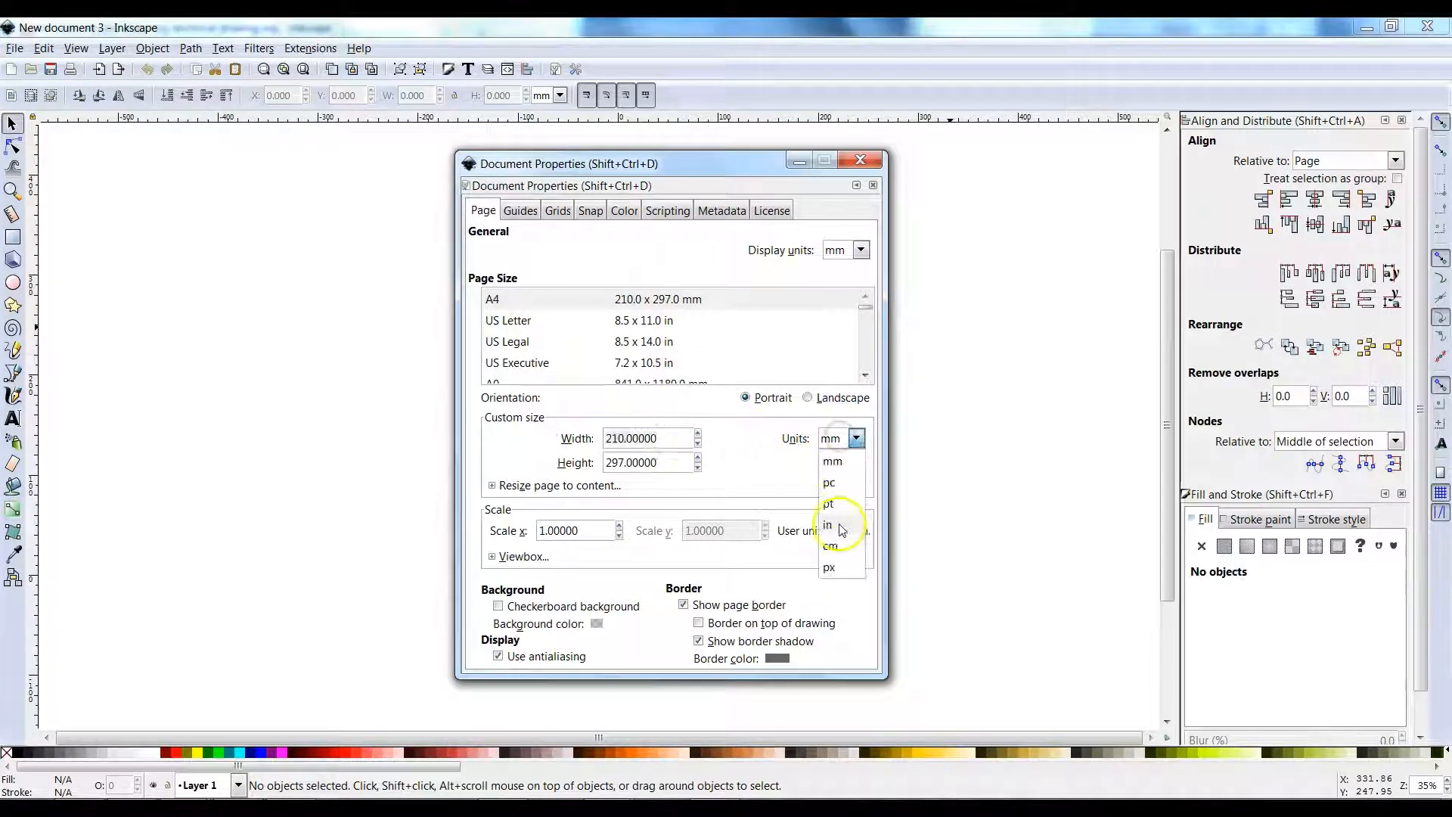
click(833, 566)
click(861, 250)
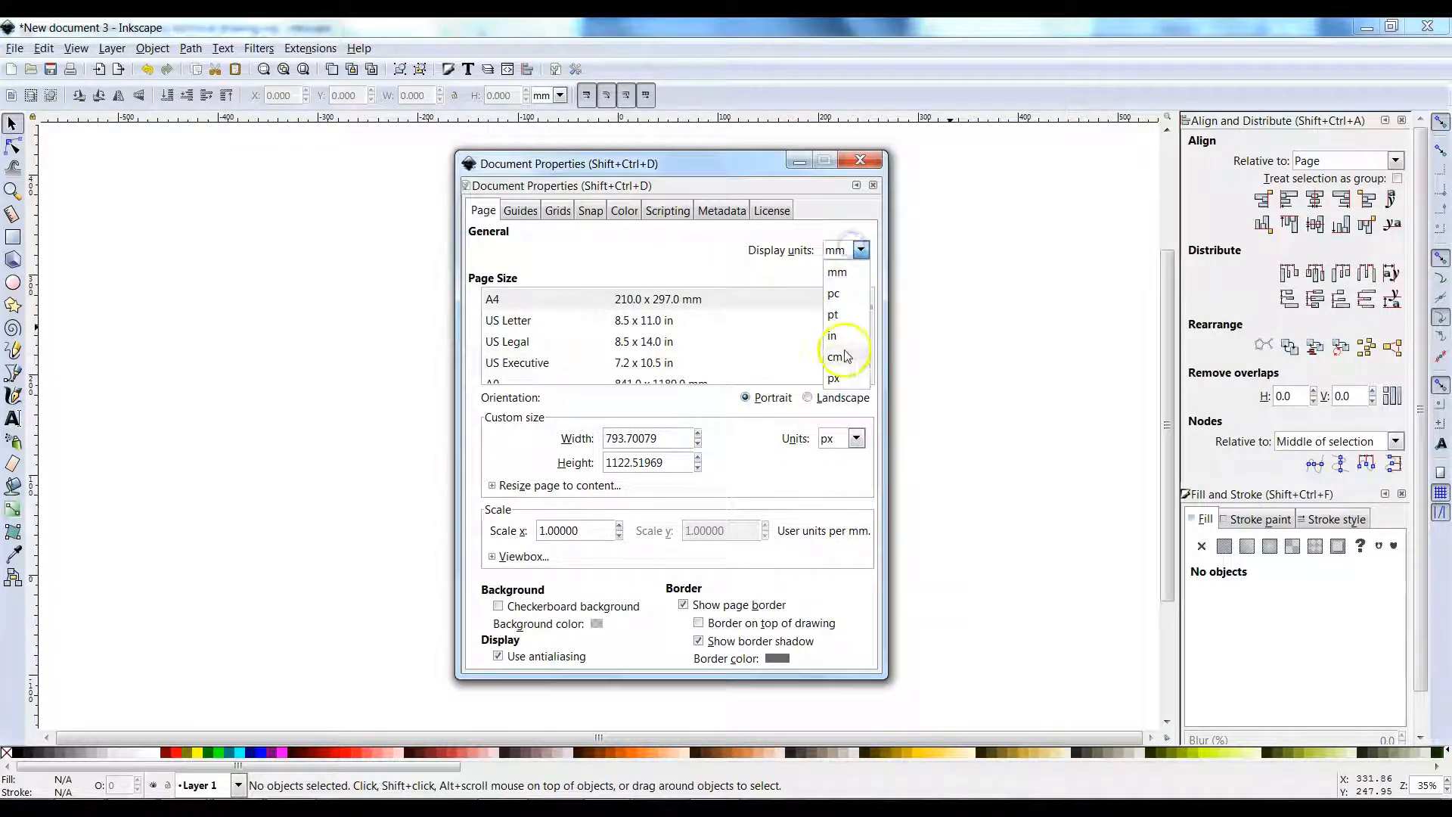
click(837, 378)
Set the custom page size to 900 px wide and 1600 px high.
drag(665, 437, 471, 438)
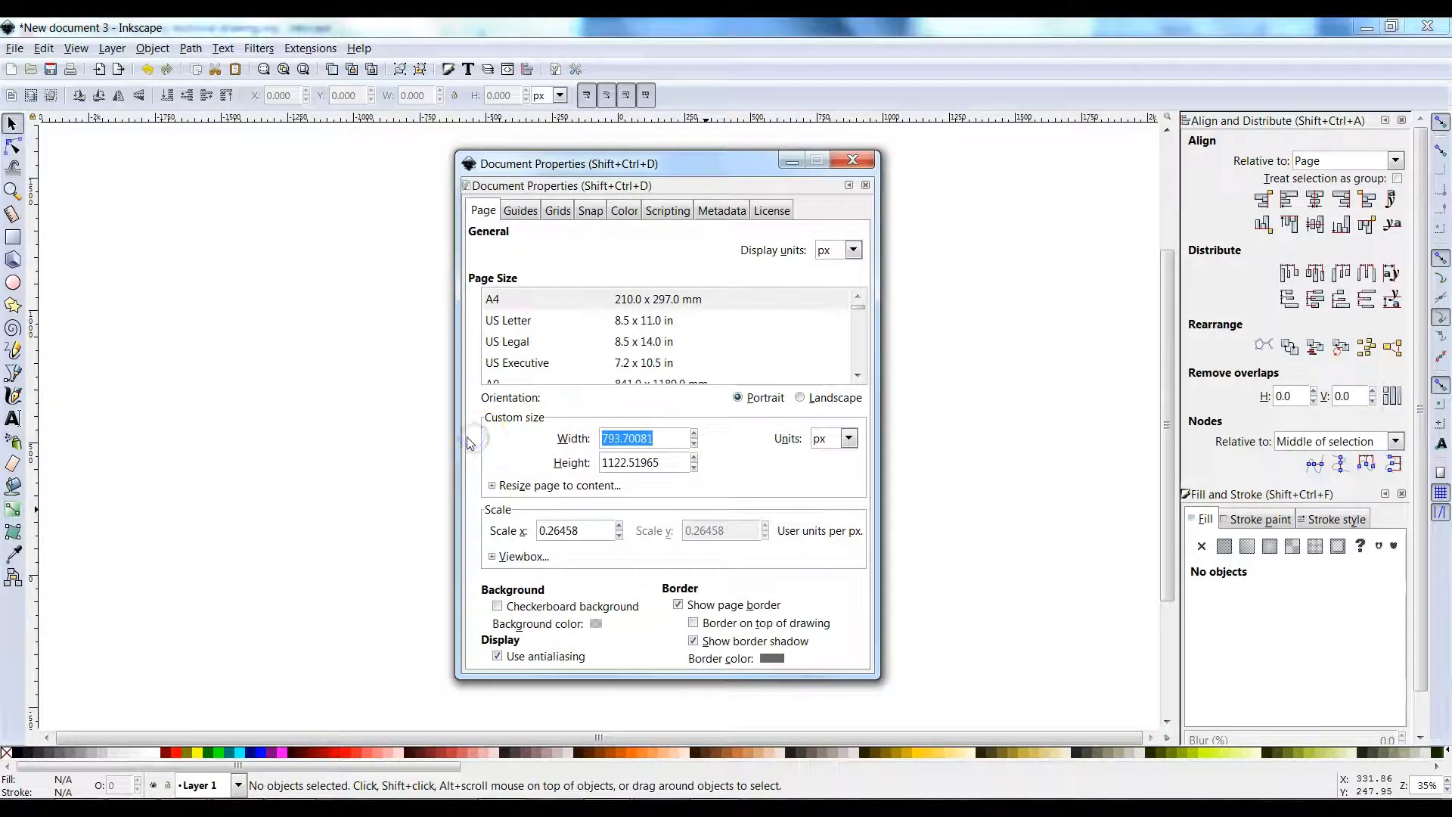
text(900)
key(Tab)
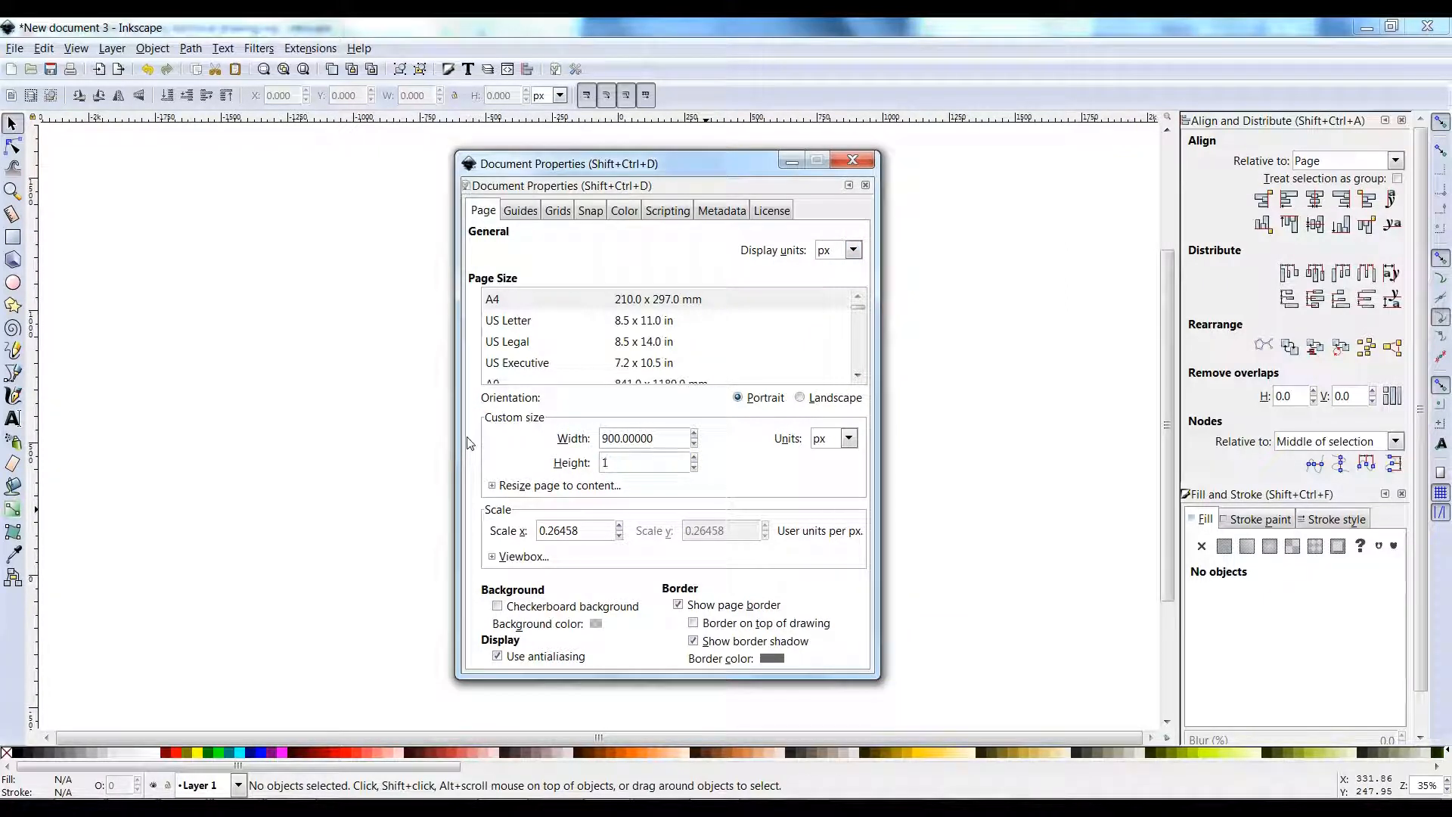
key(Tab)
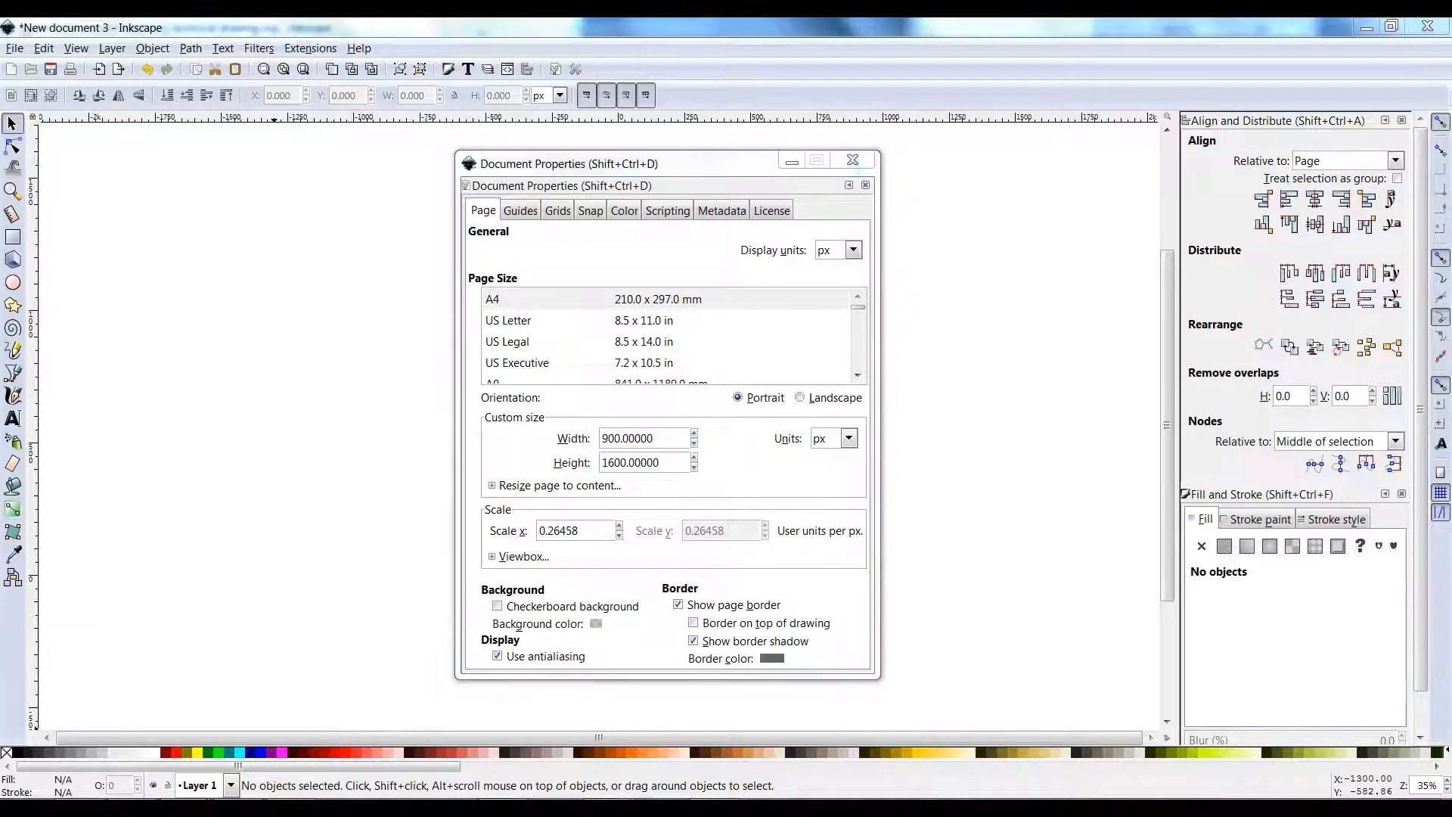
Close the document properties and return to the new blank document, with its whole page fitted in the view.
click(155, 730)
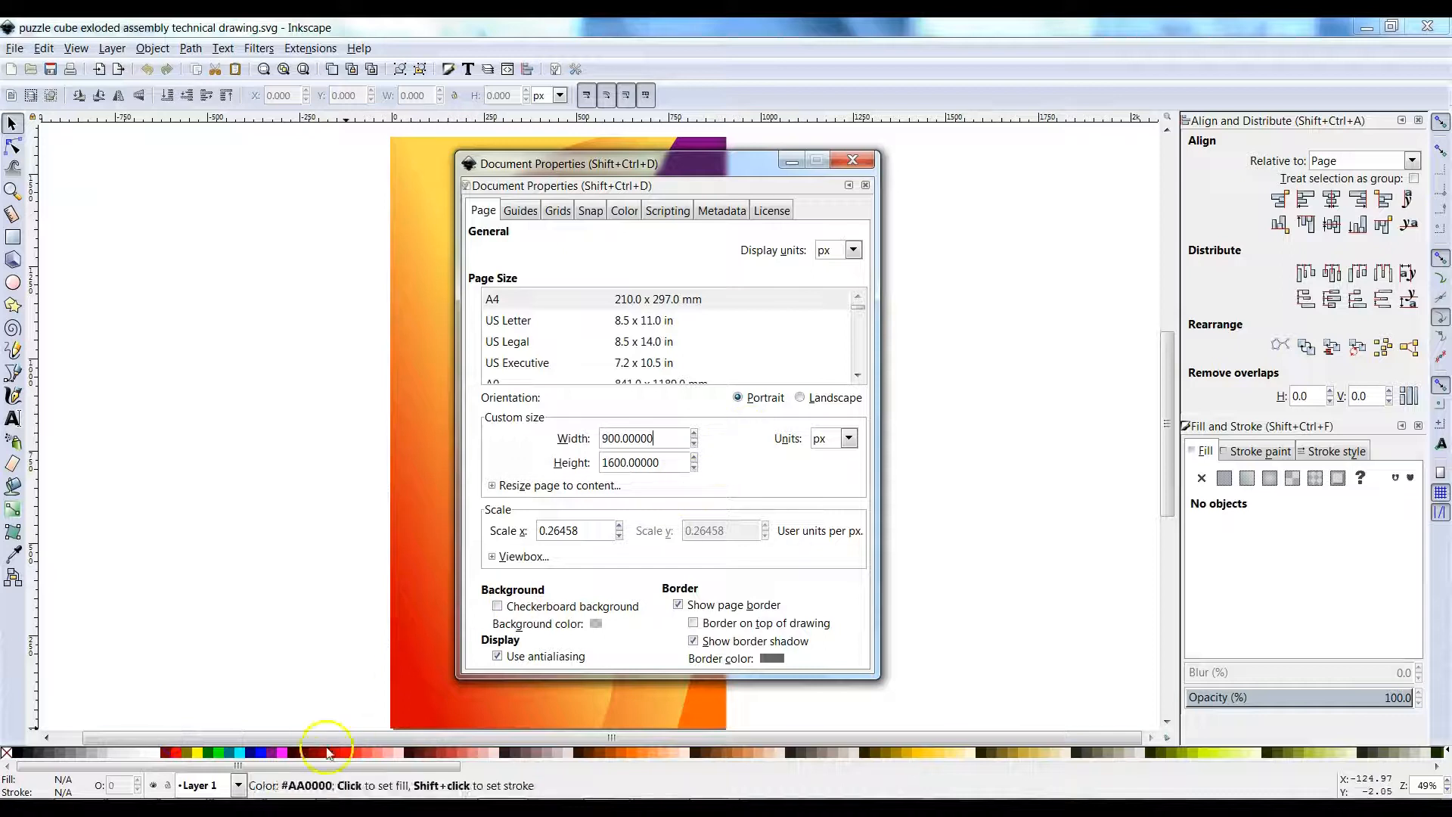
click(859, 160)
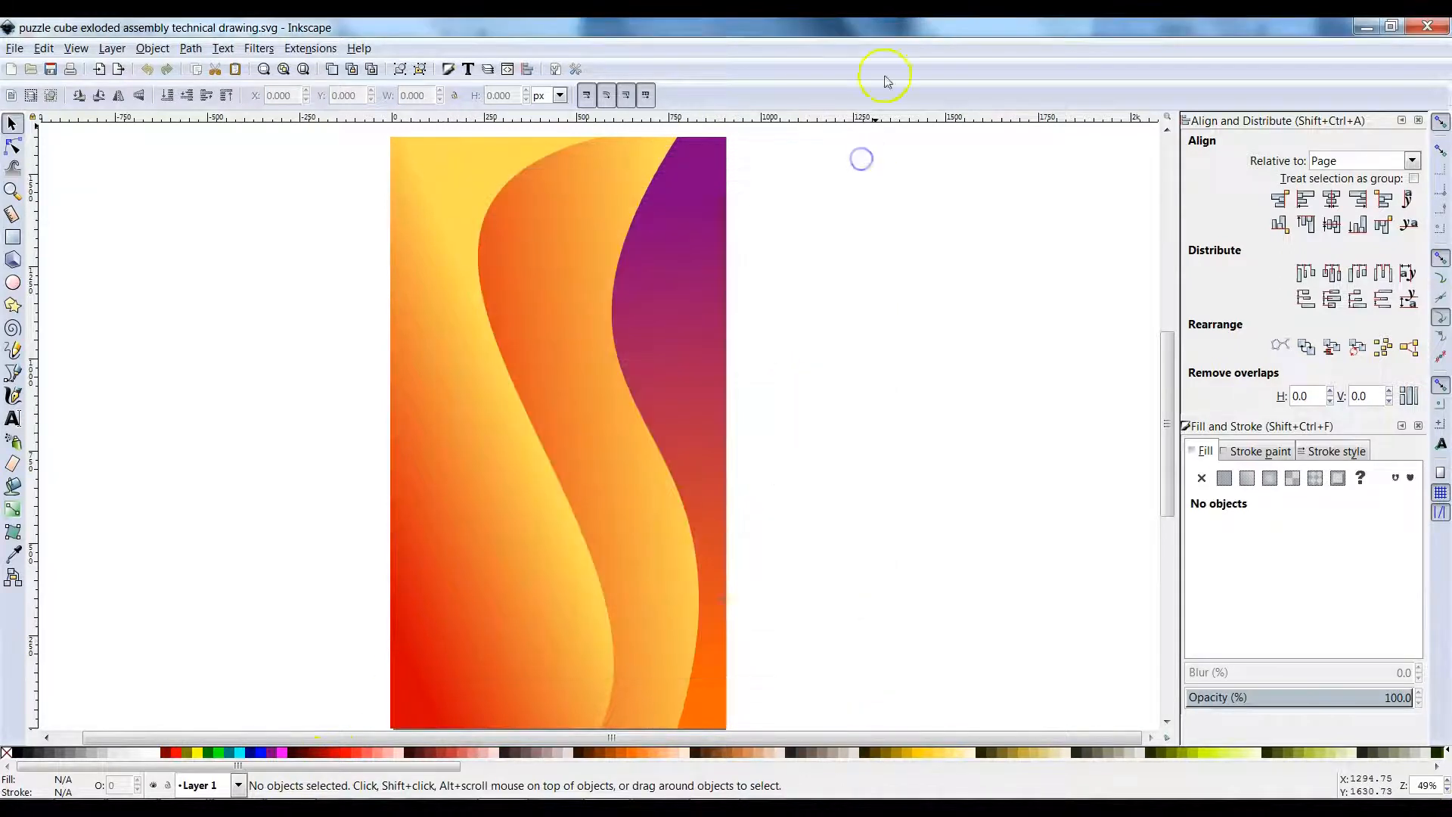
click(1358, 27)
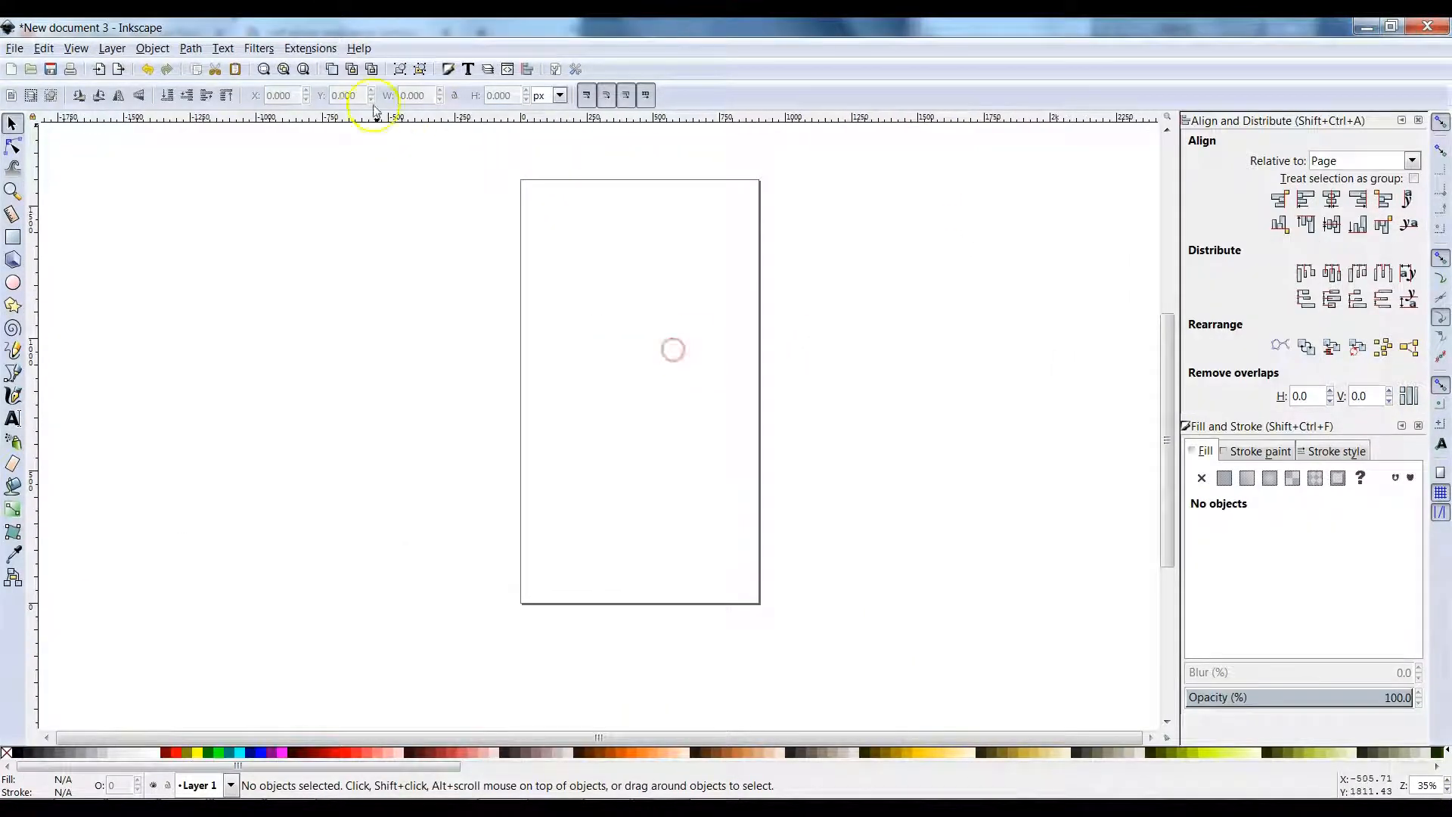
click(71, 50)
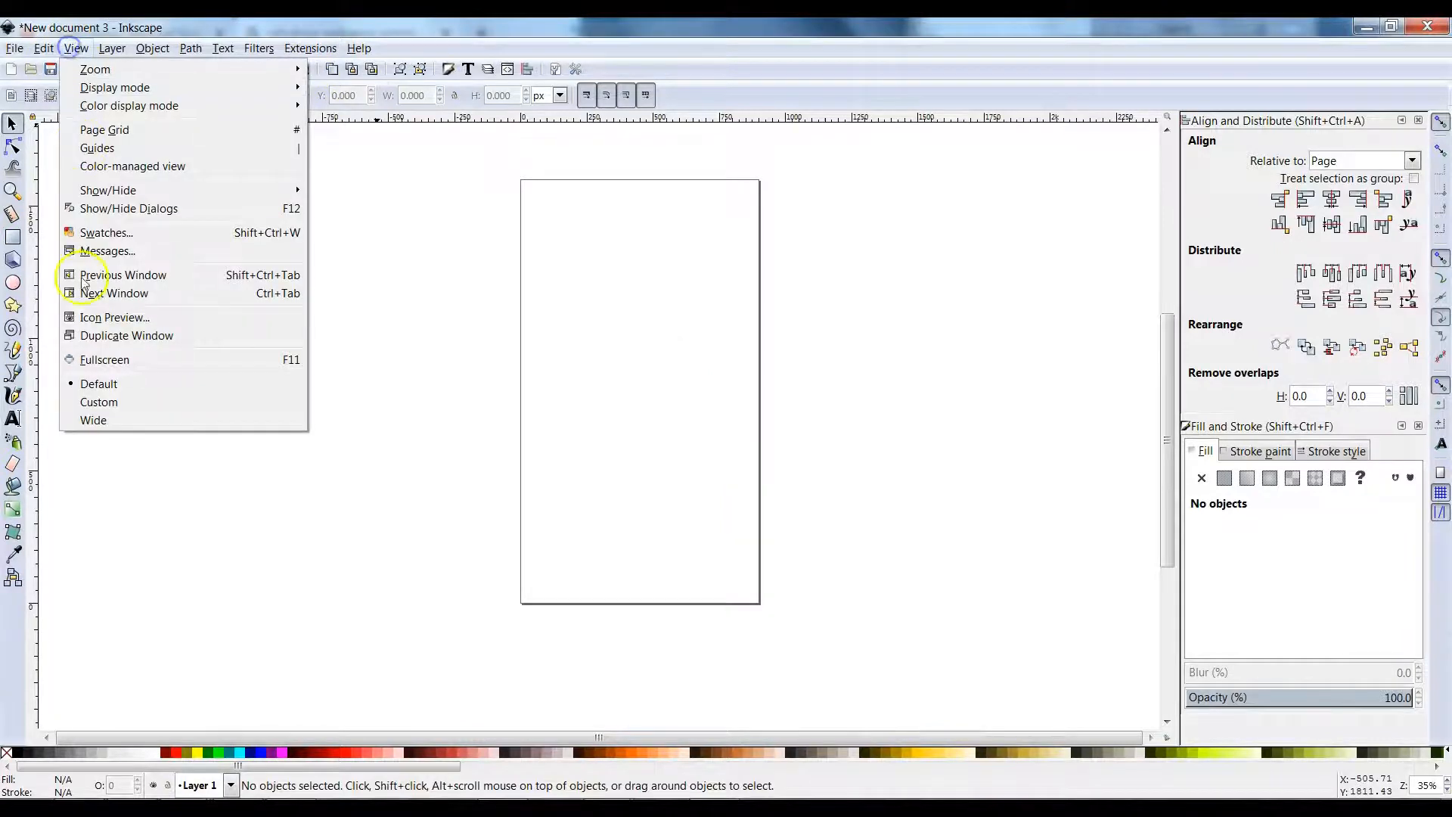
click(89, 380)
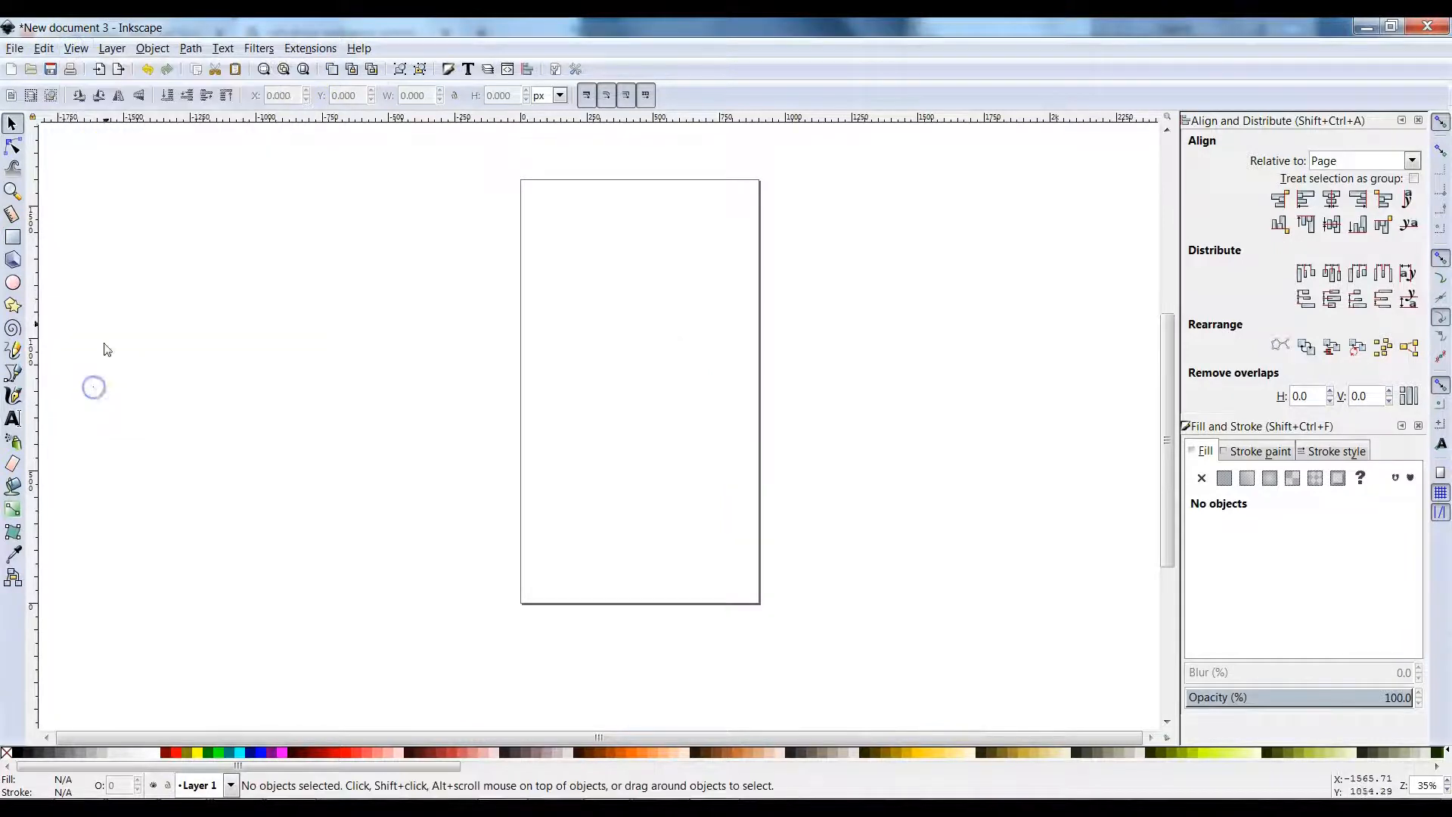
click(304, 69)
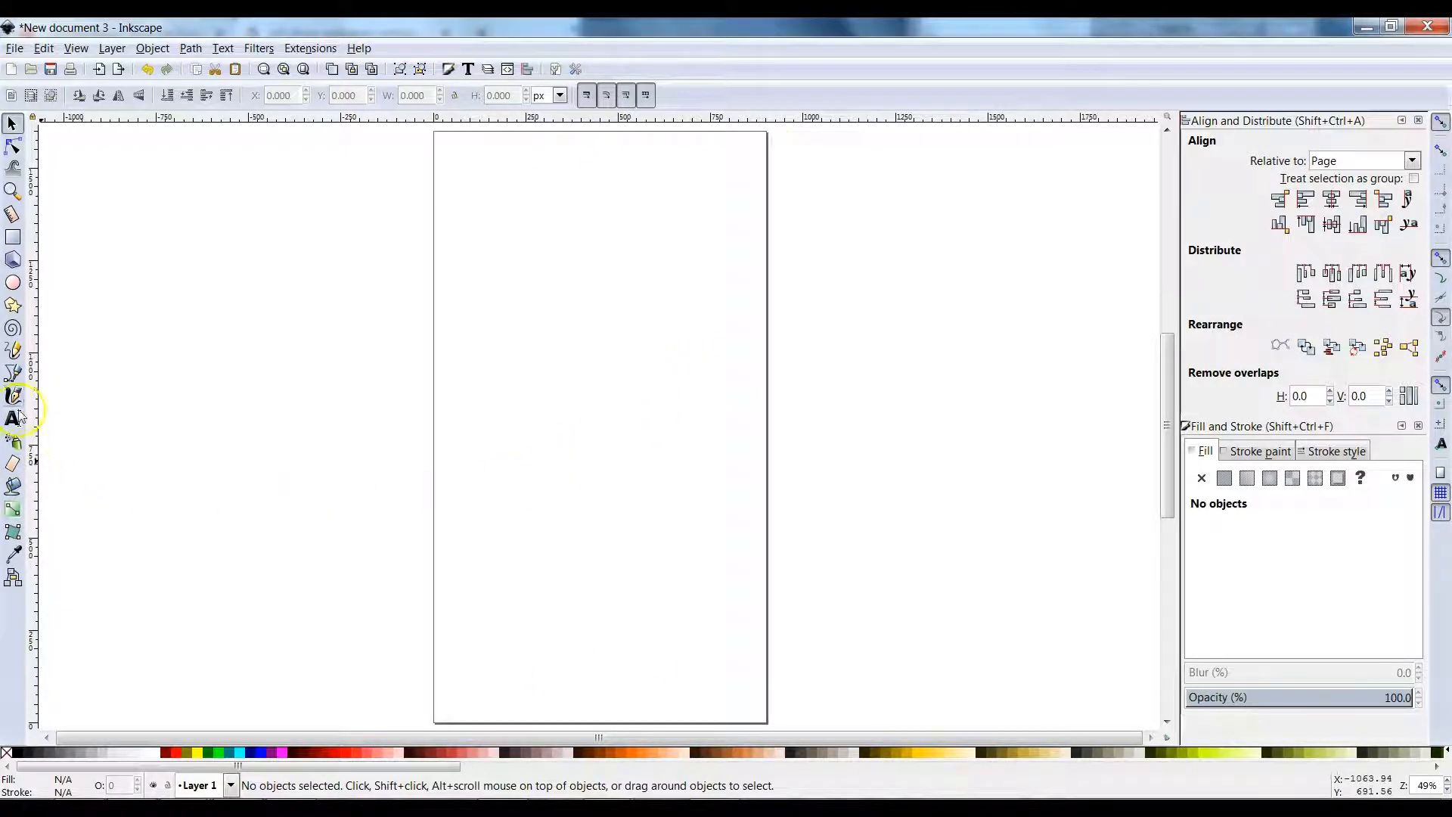
Draw a rectangle about 782 by 1473 px from the page's upper-left corner and fill it with #FF8080.
click(16, 236)
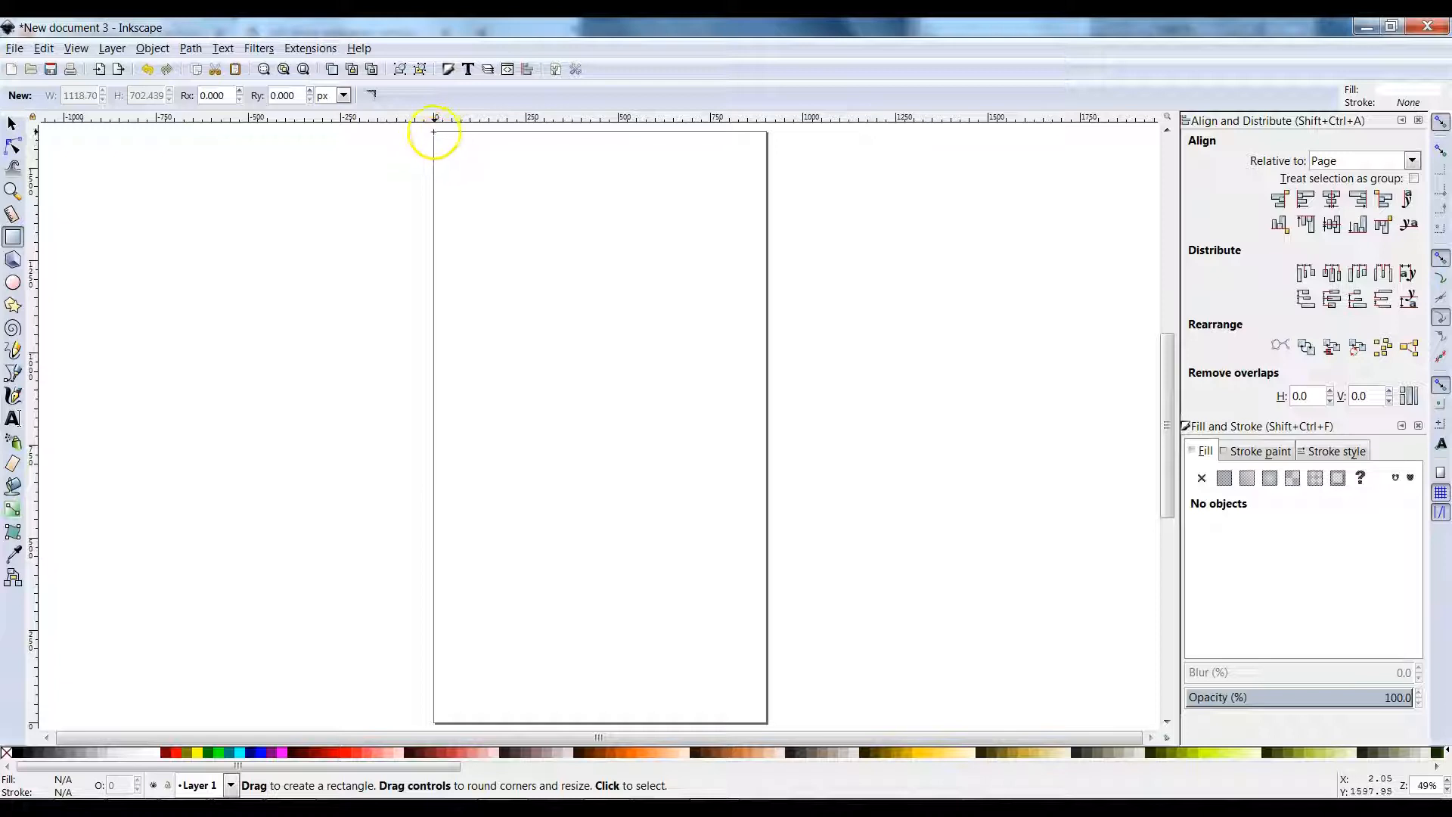
drag(433, 133, 739, 651)
drag(755, 702, 715, 580)
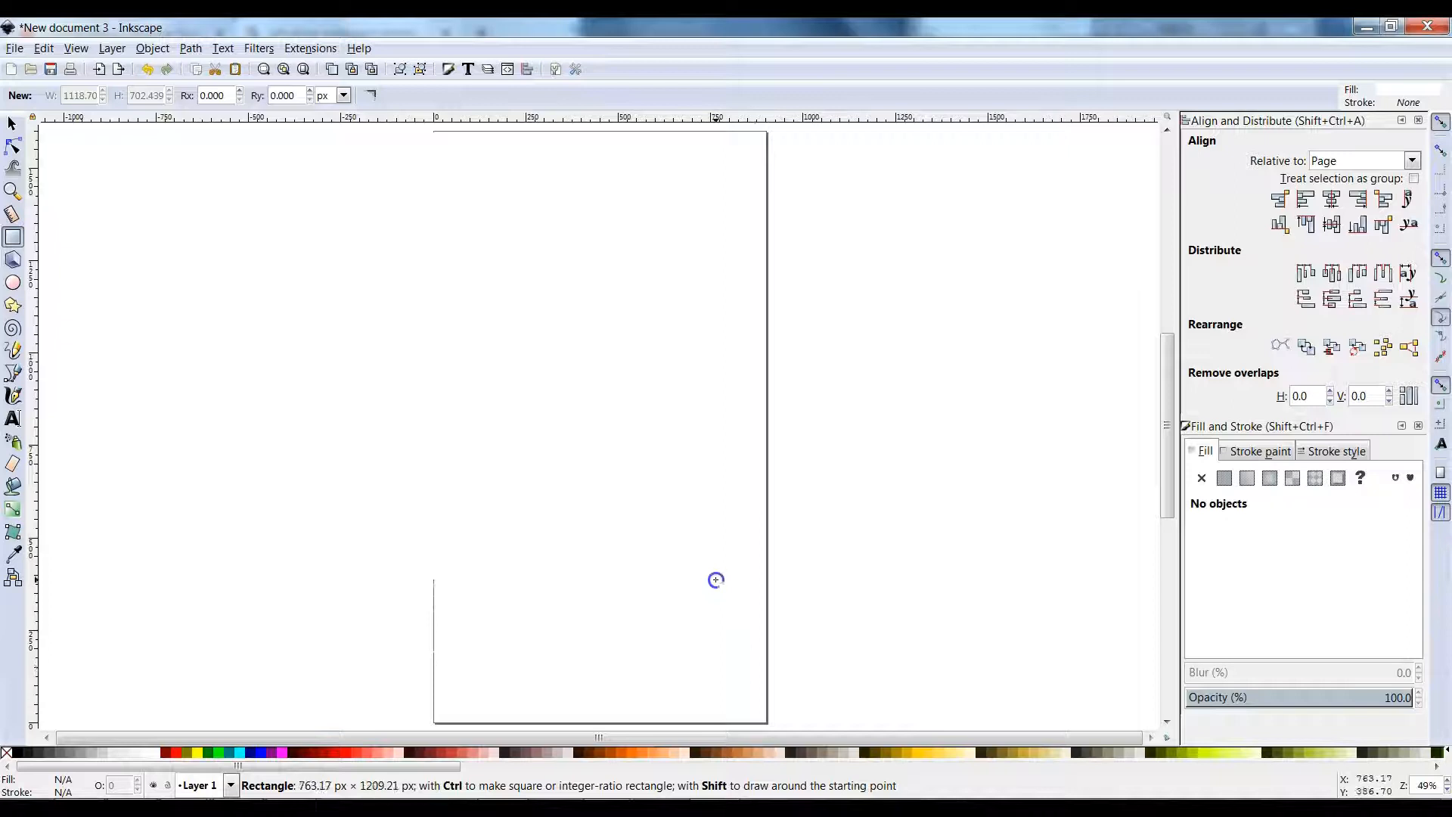
drag(717, 633, 722, 677)
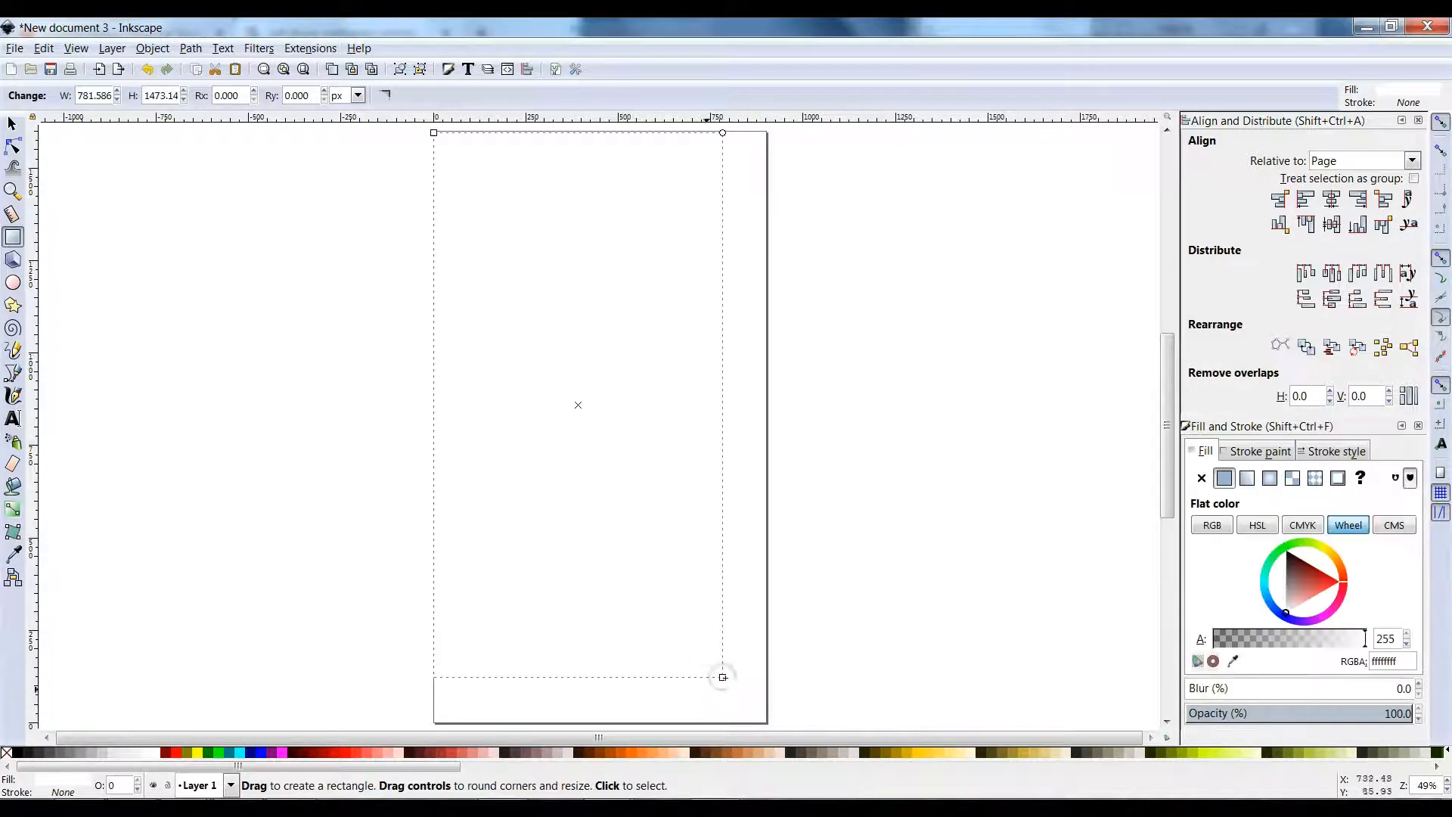
click(509, 754)
click(389, 754)
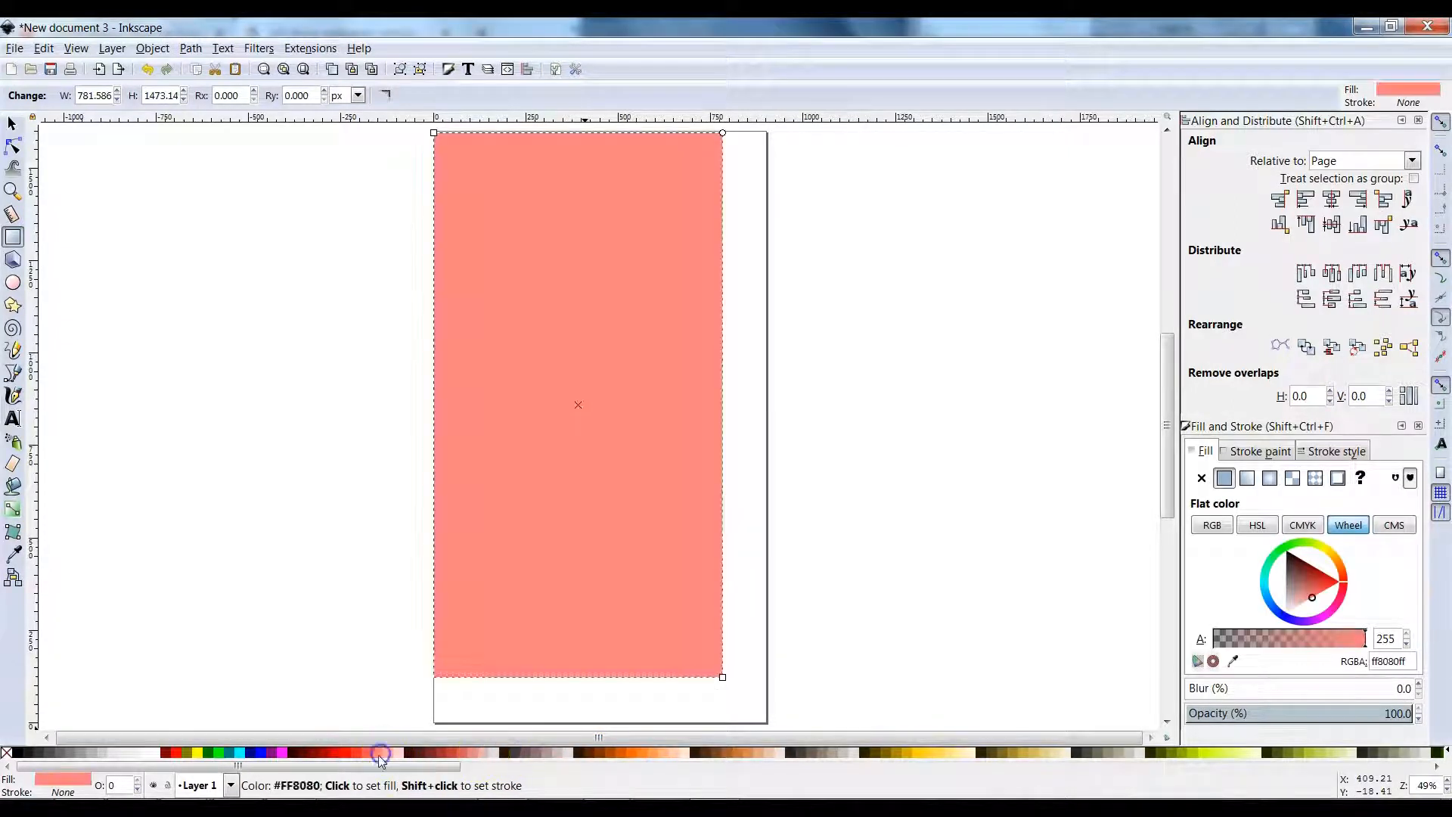
Resize the pink rectangle to 900 px wide and 1600 px high.
click(13, 123)
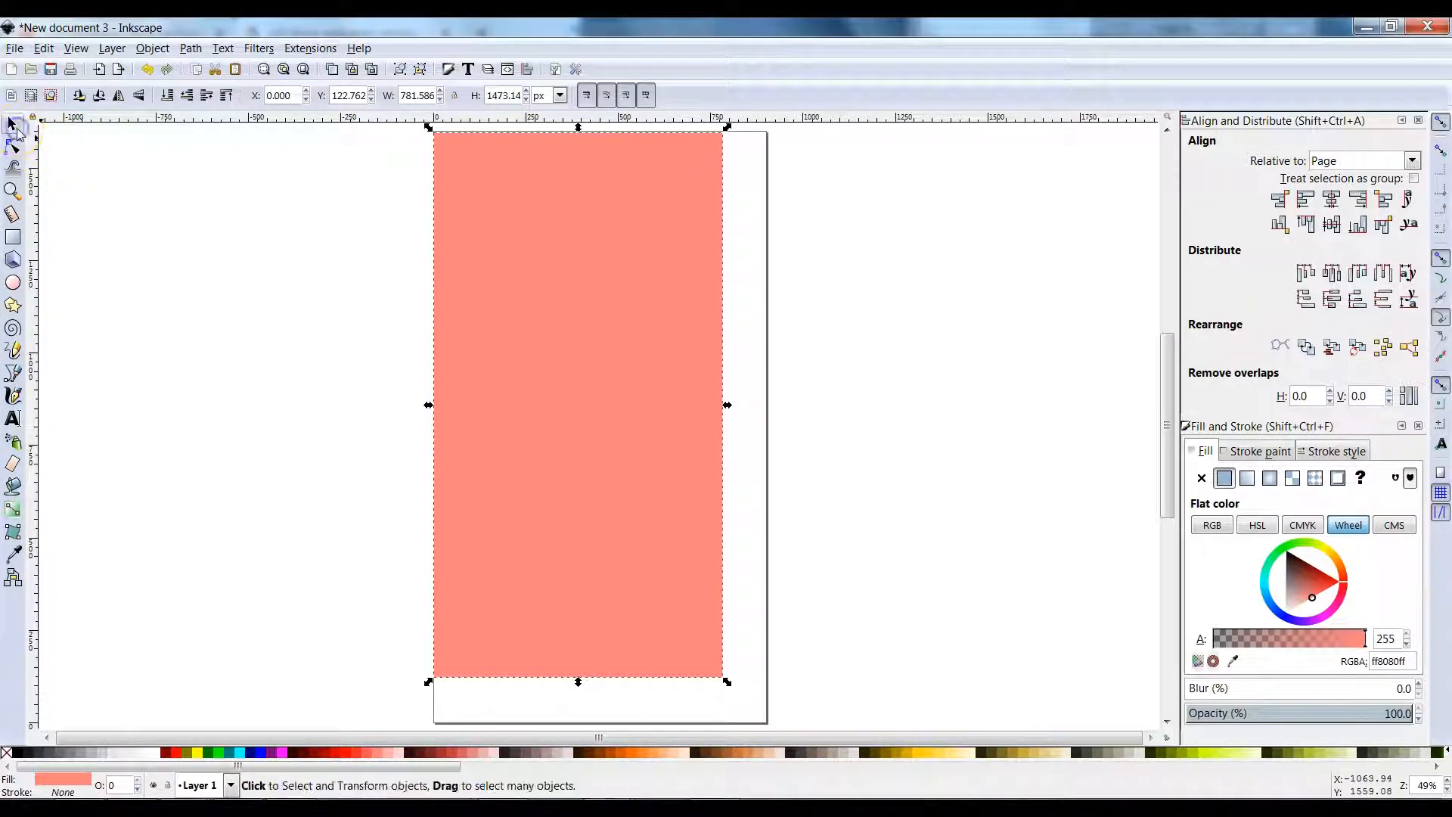
drag(728, 405, 770, 408)
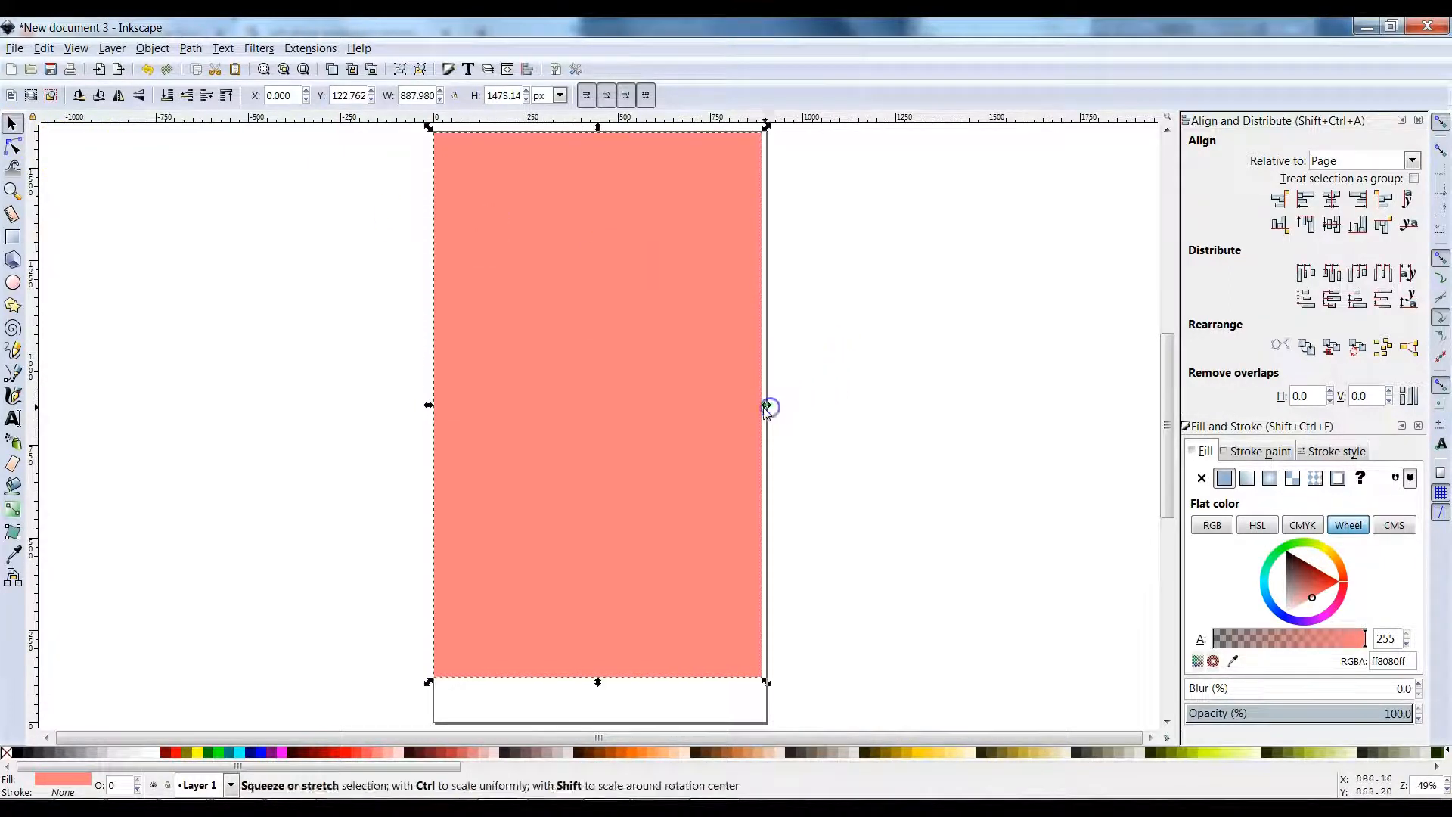
drag(615, 295, 651, 361)
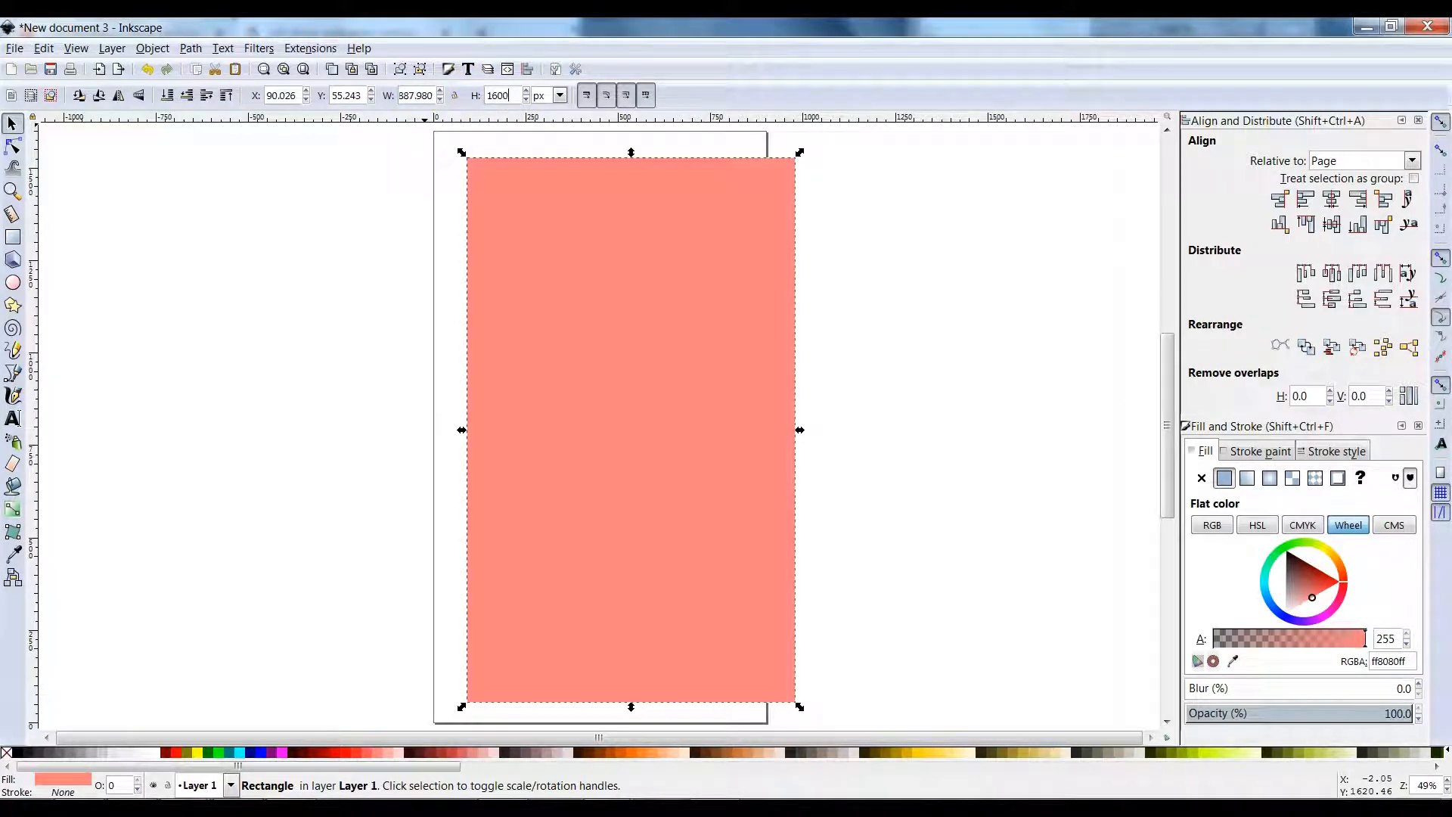
key(Return)
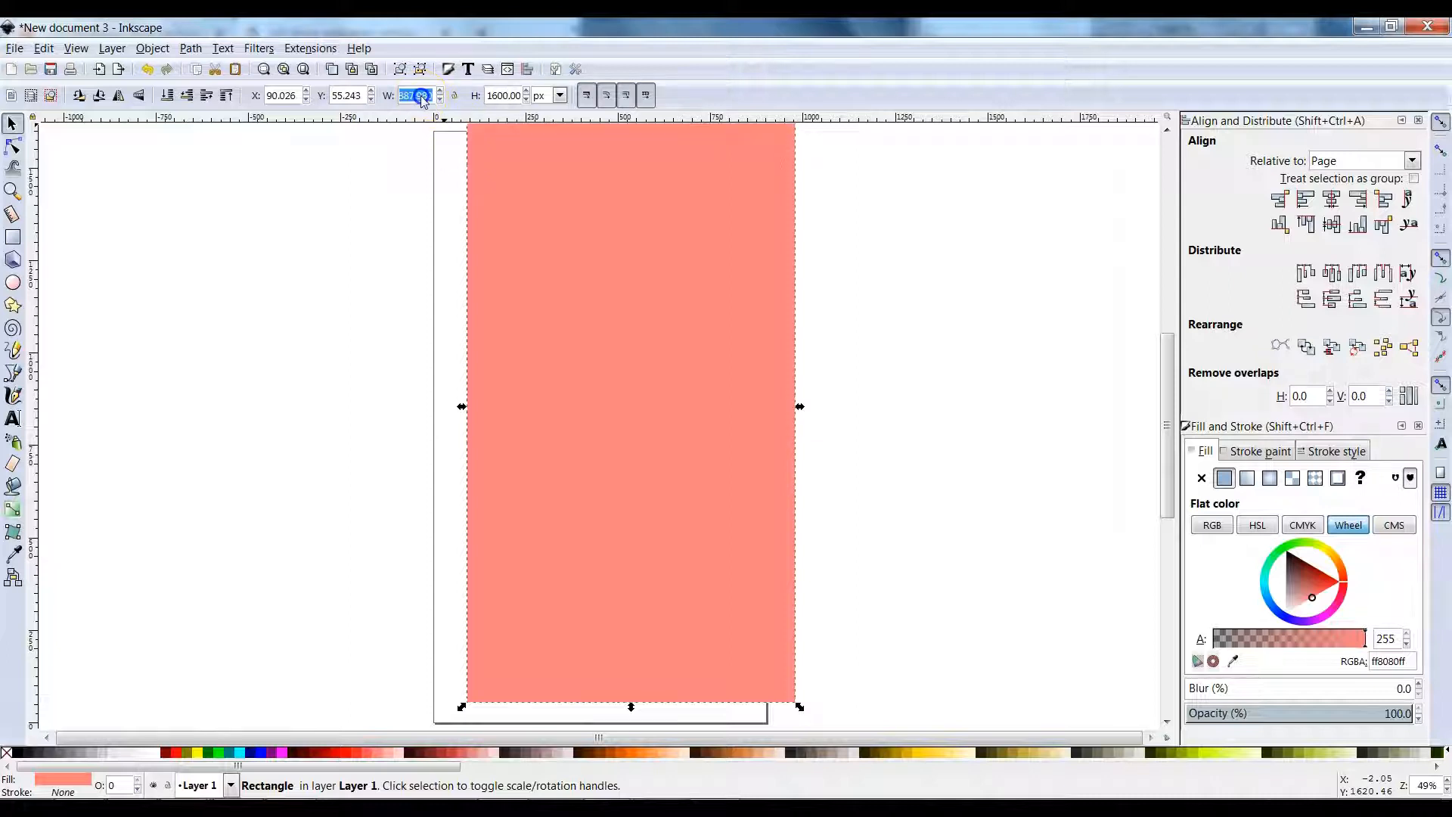
key(Return)
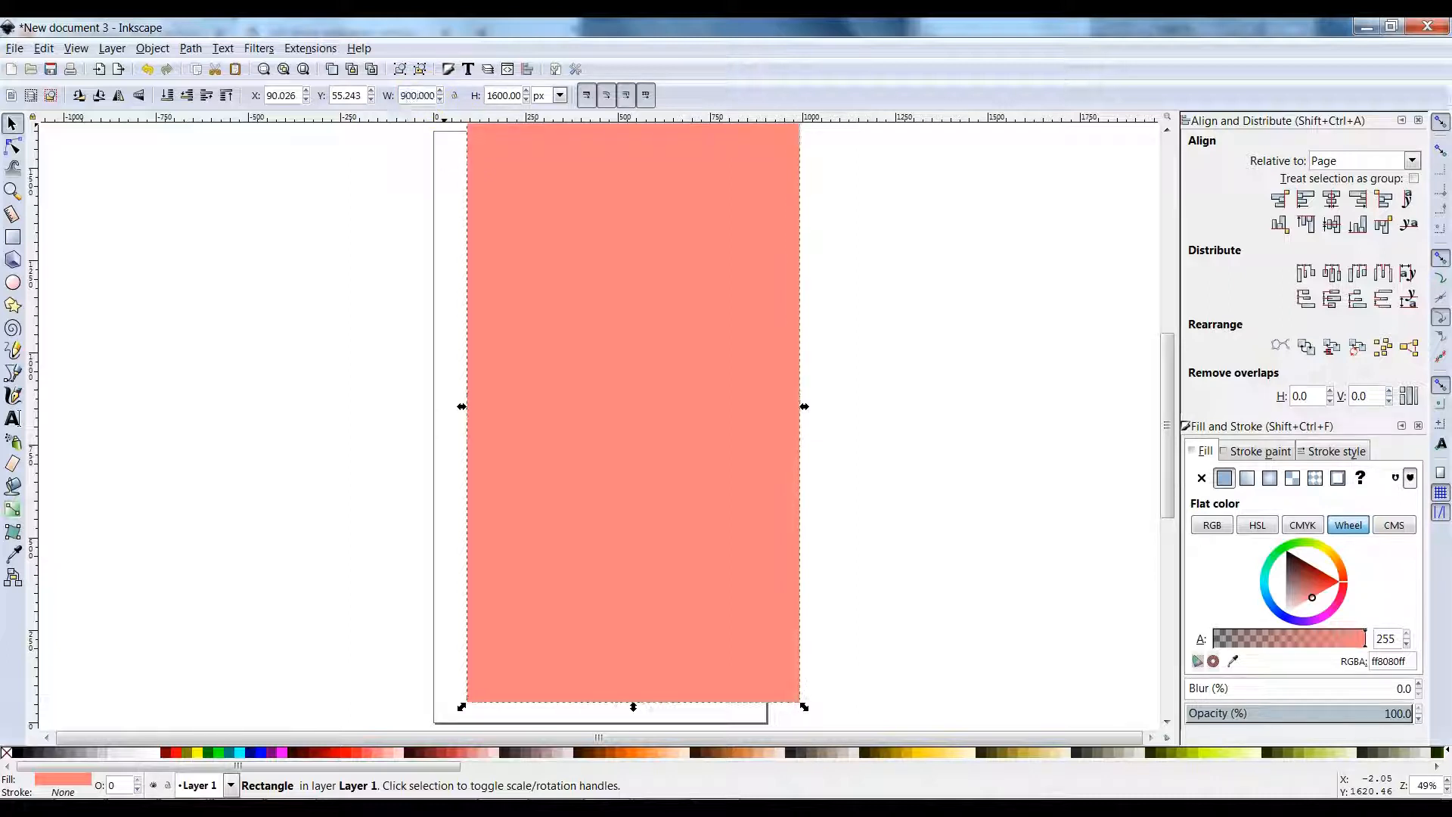
Centre the pink rectangle horizontally and vertically on the page so that it covers the page exactly.
drag(597, 275, 439, 302)
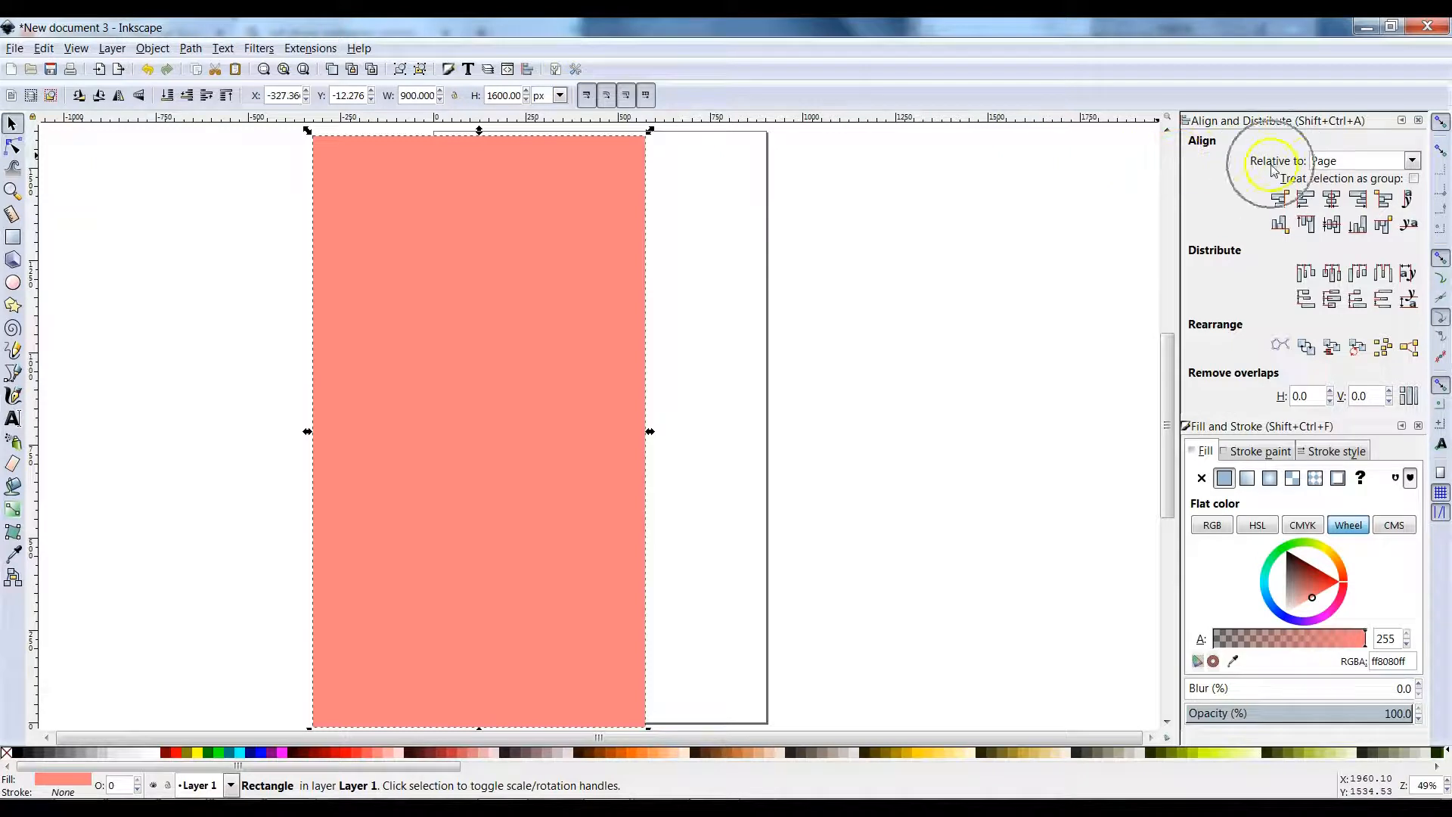
click(1331, 199)
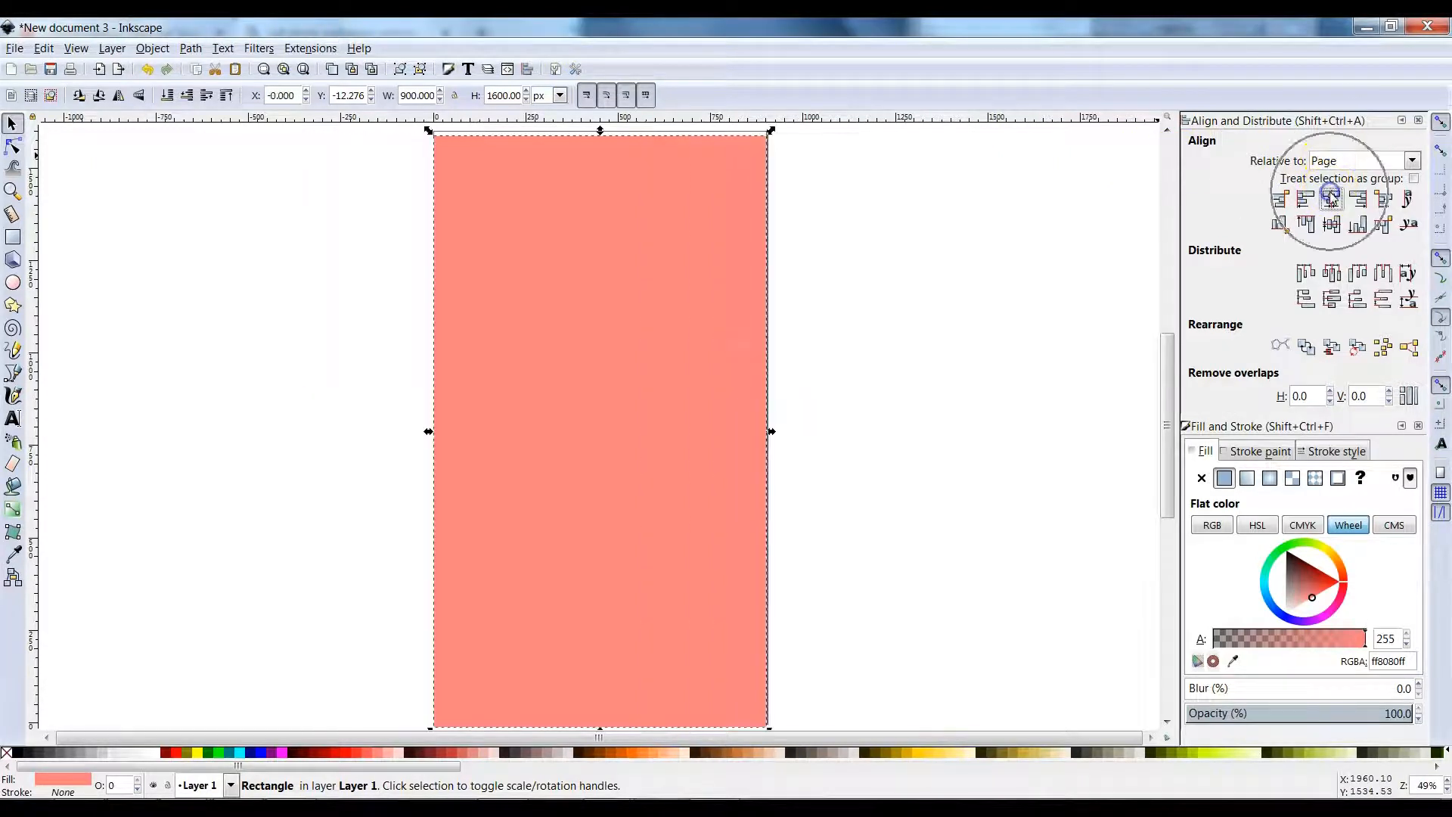
click(1333, 226)
click(1029, 278)
click(648, 306)
click(921, 292)
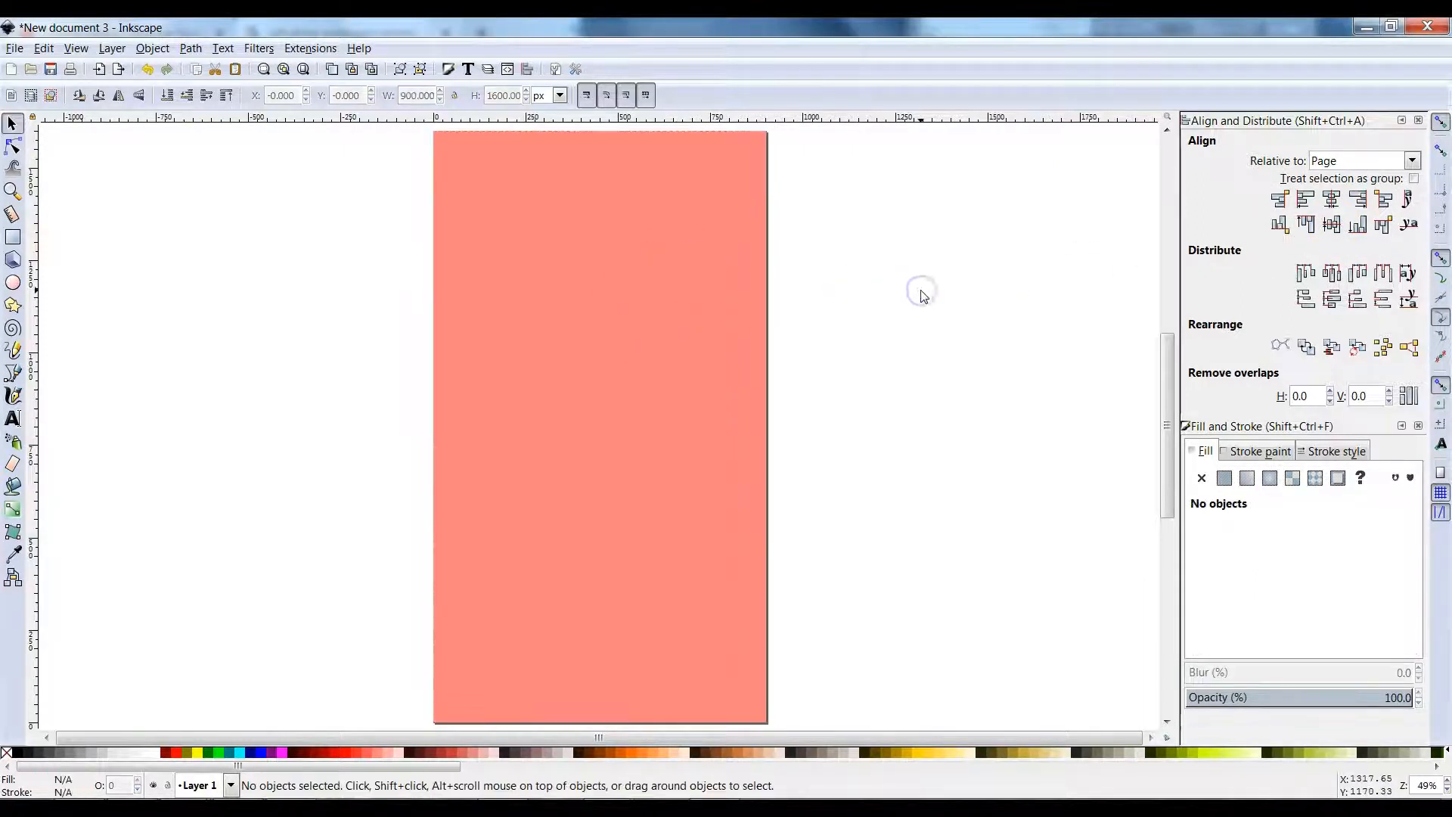
Change the full-page rectangle's fill to dark blue #004455.
click(701, 308)
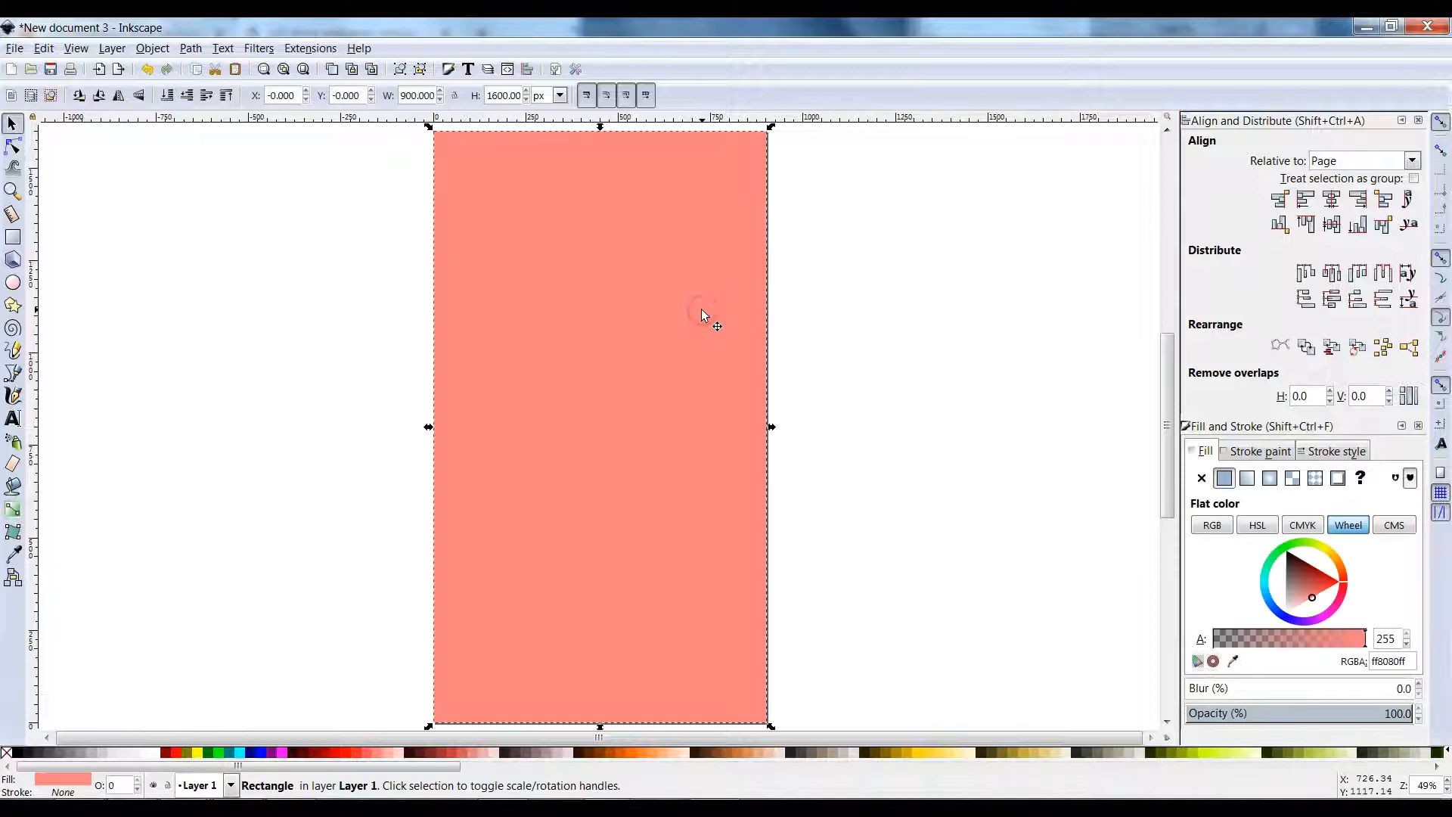
click(624, 766)
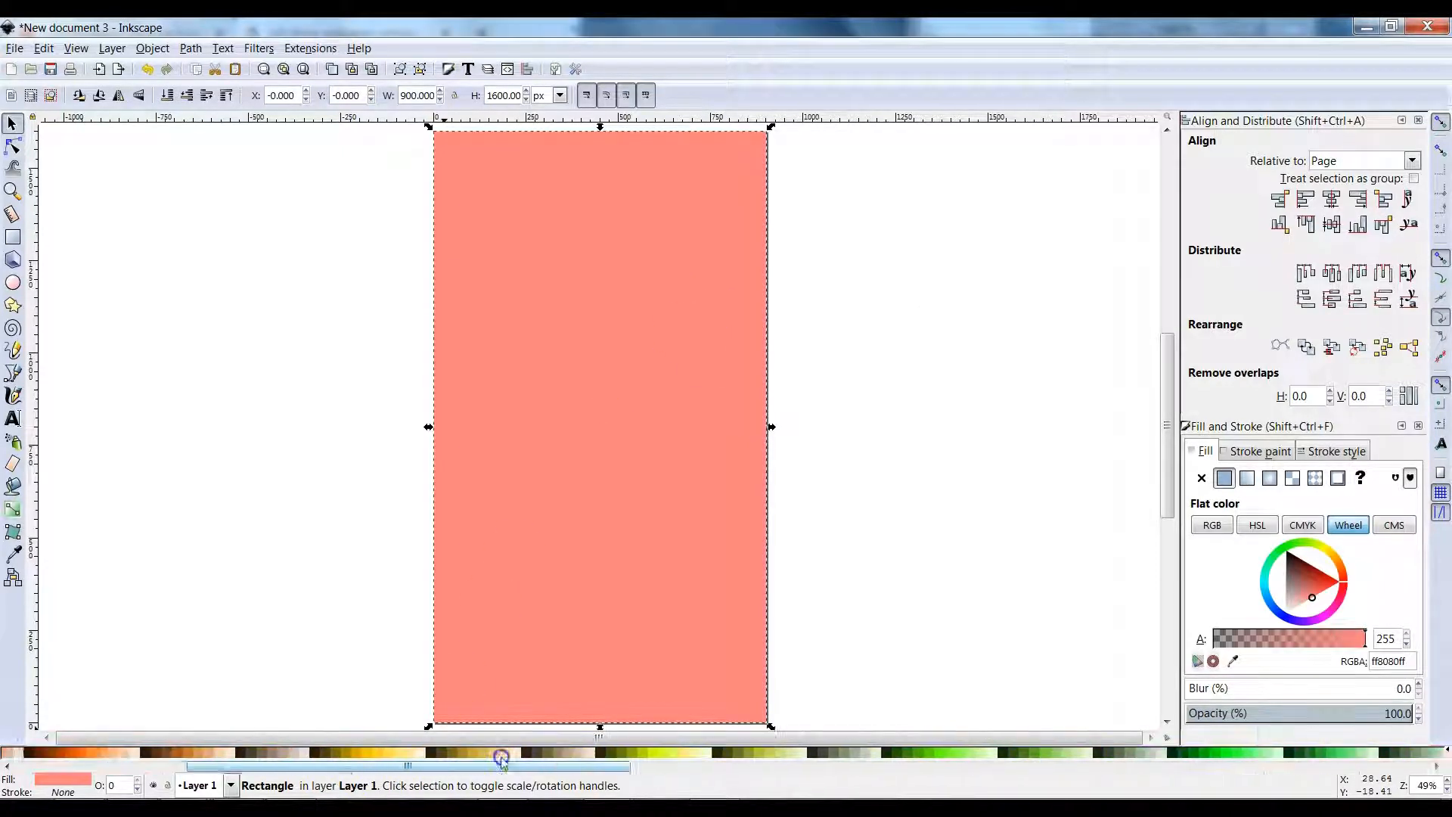
drag(624, 773, 938, 786)
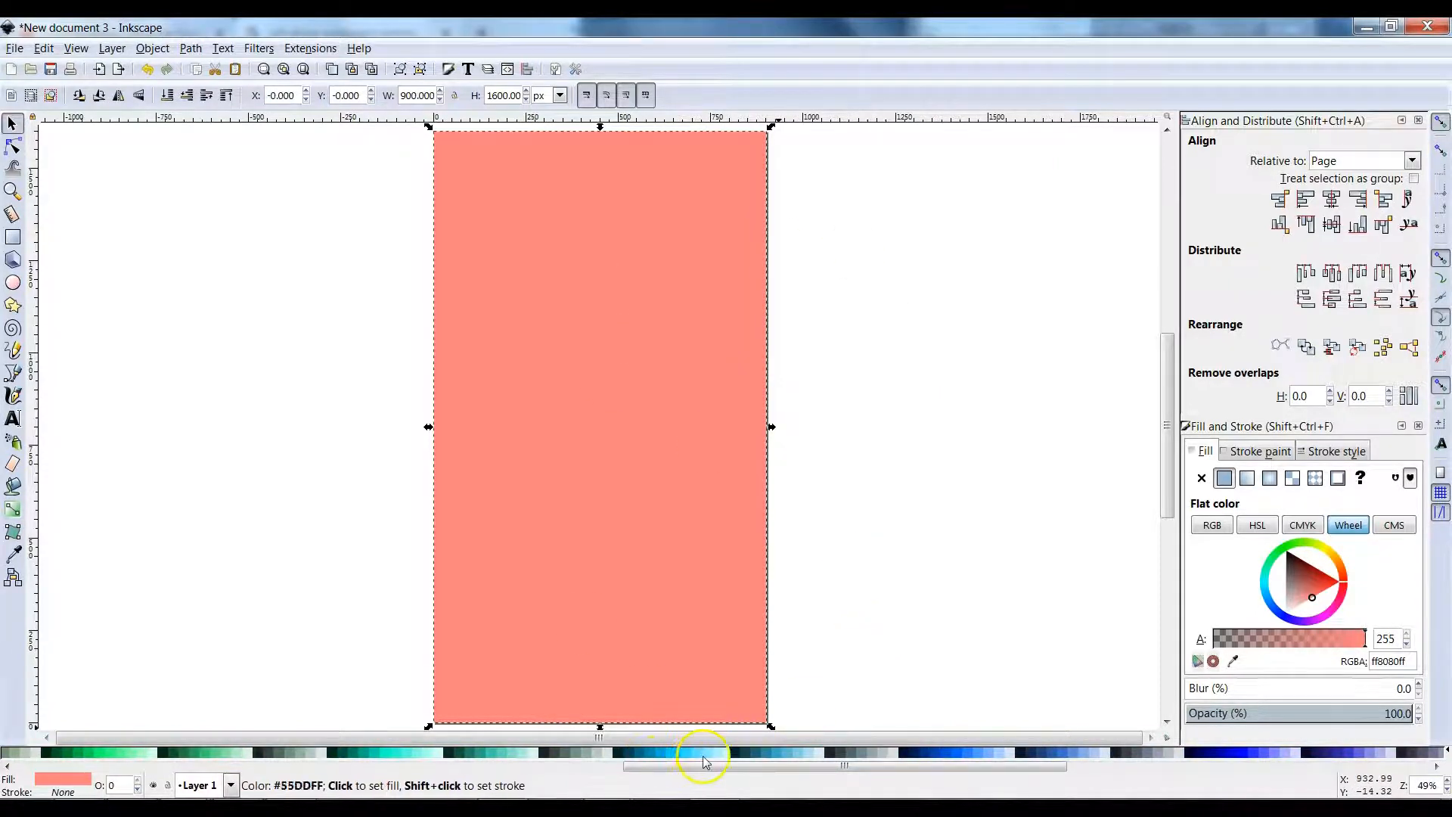
click(630, 755)
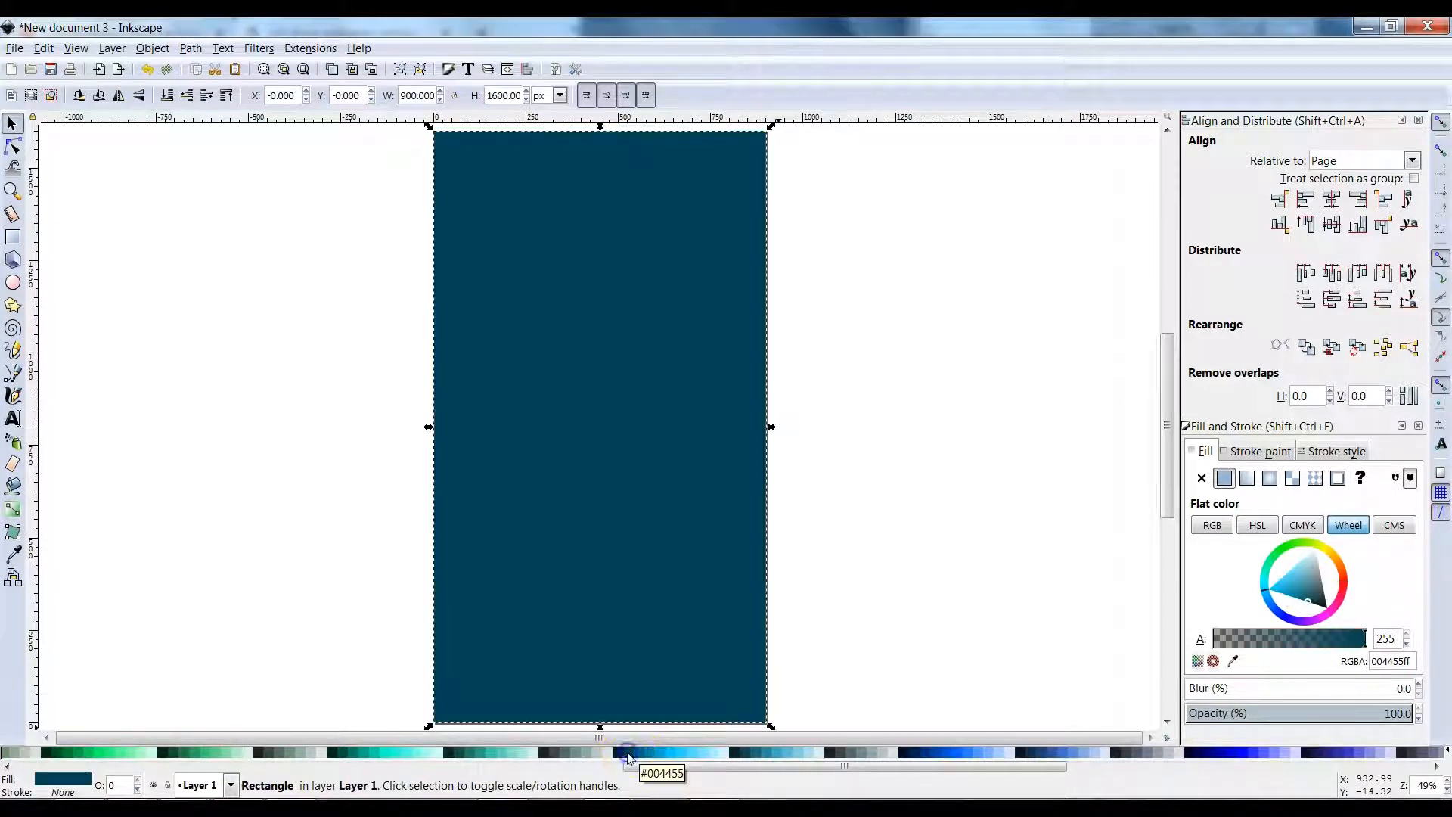
click(850, 636)
click(651, 569)
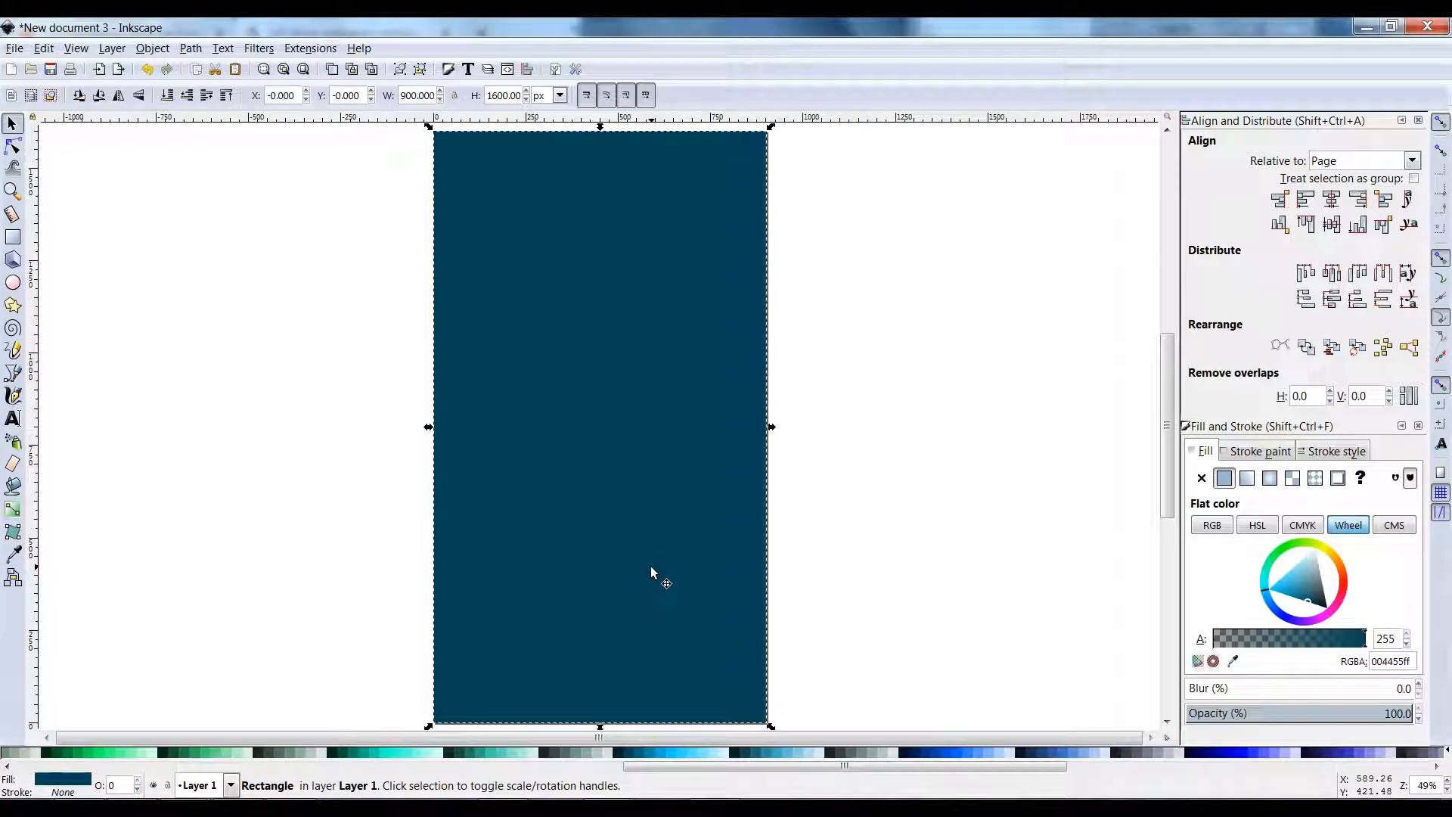
Duplicate the dark blue rectangle and narrow the copy from its right side to about 751 px wide.
right_click(650, 571)
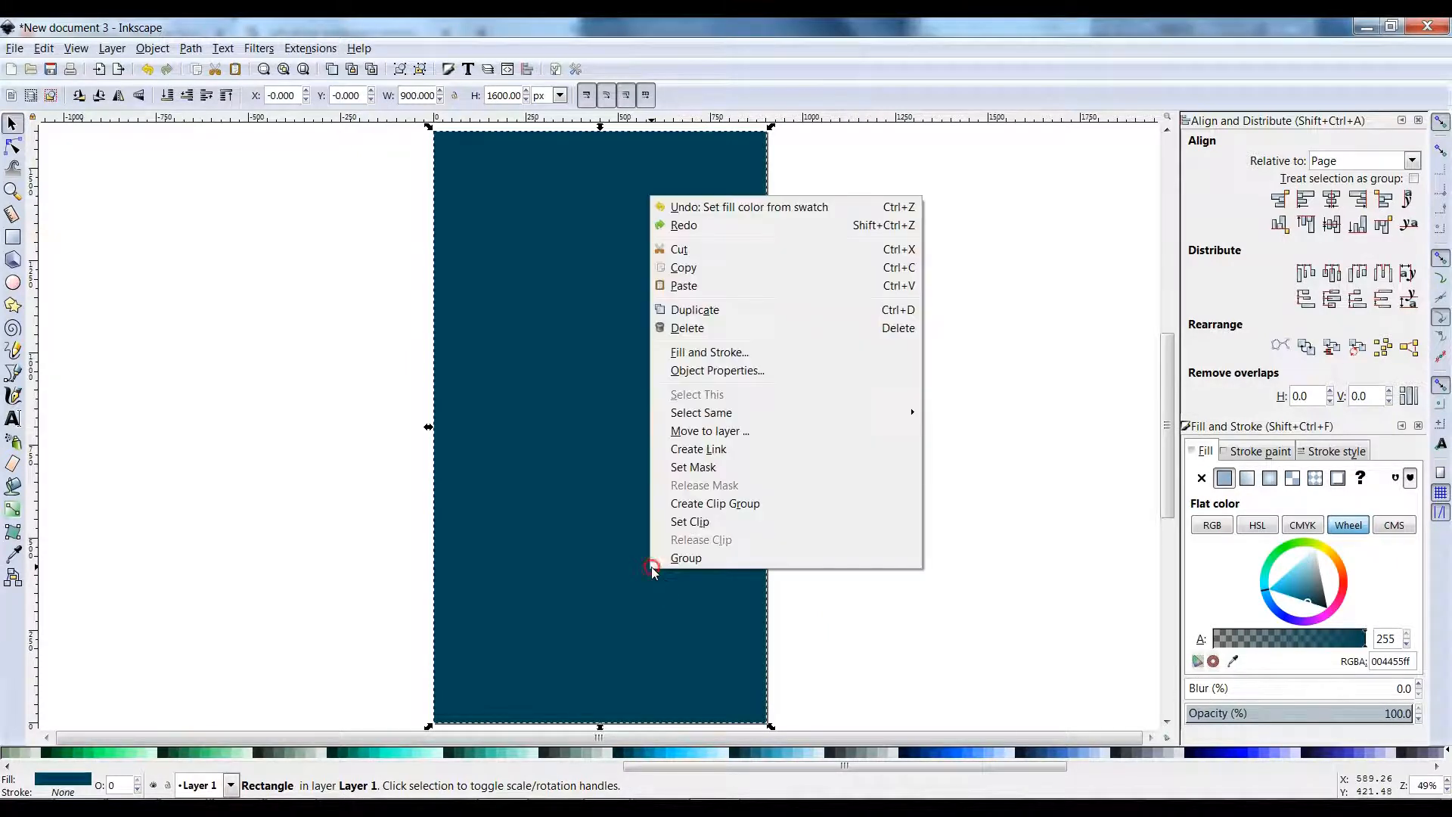
click(697, 310)
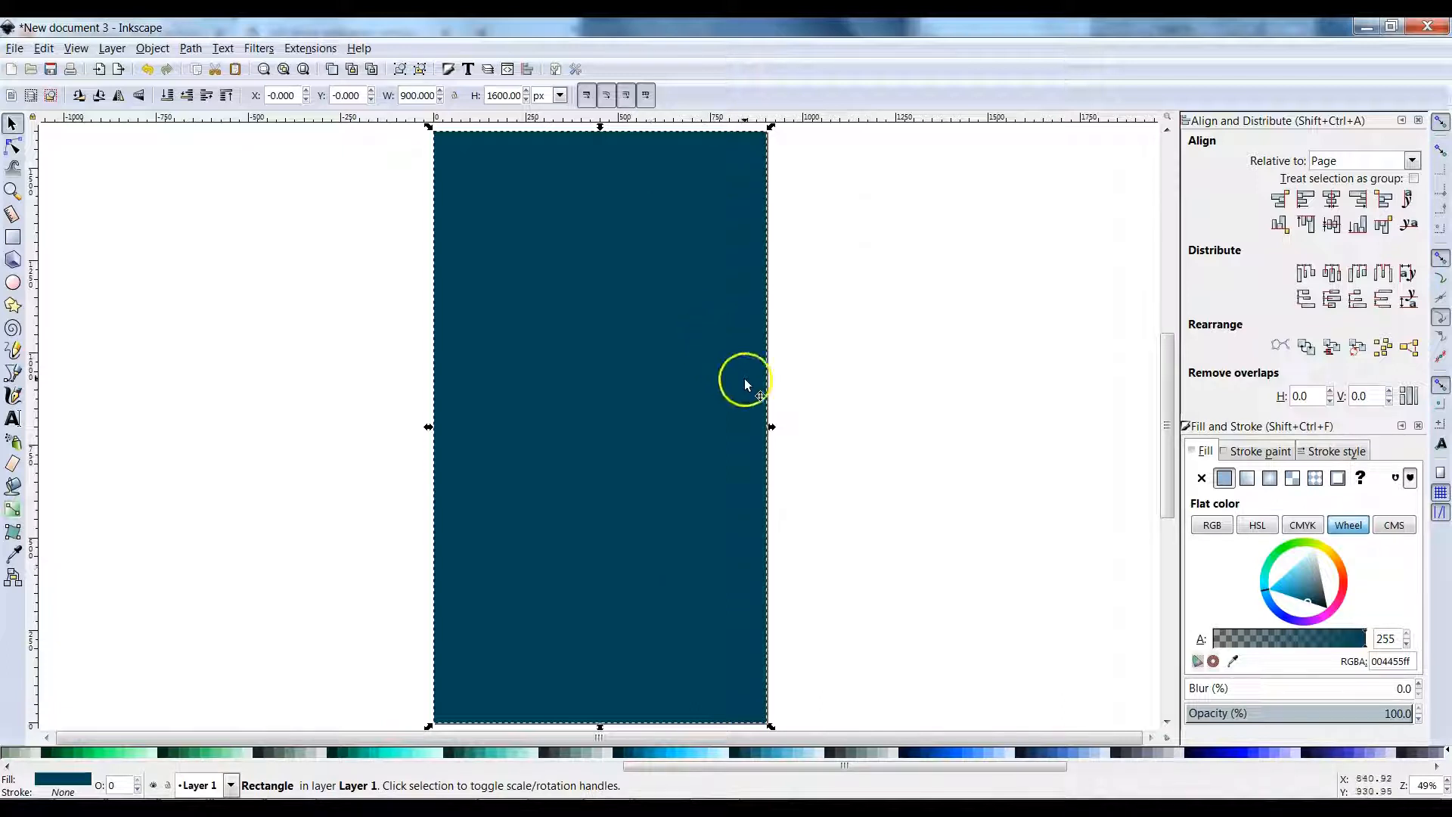
drag(771, 427, 717, 440)
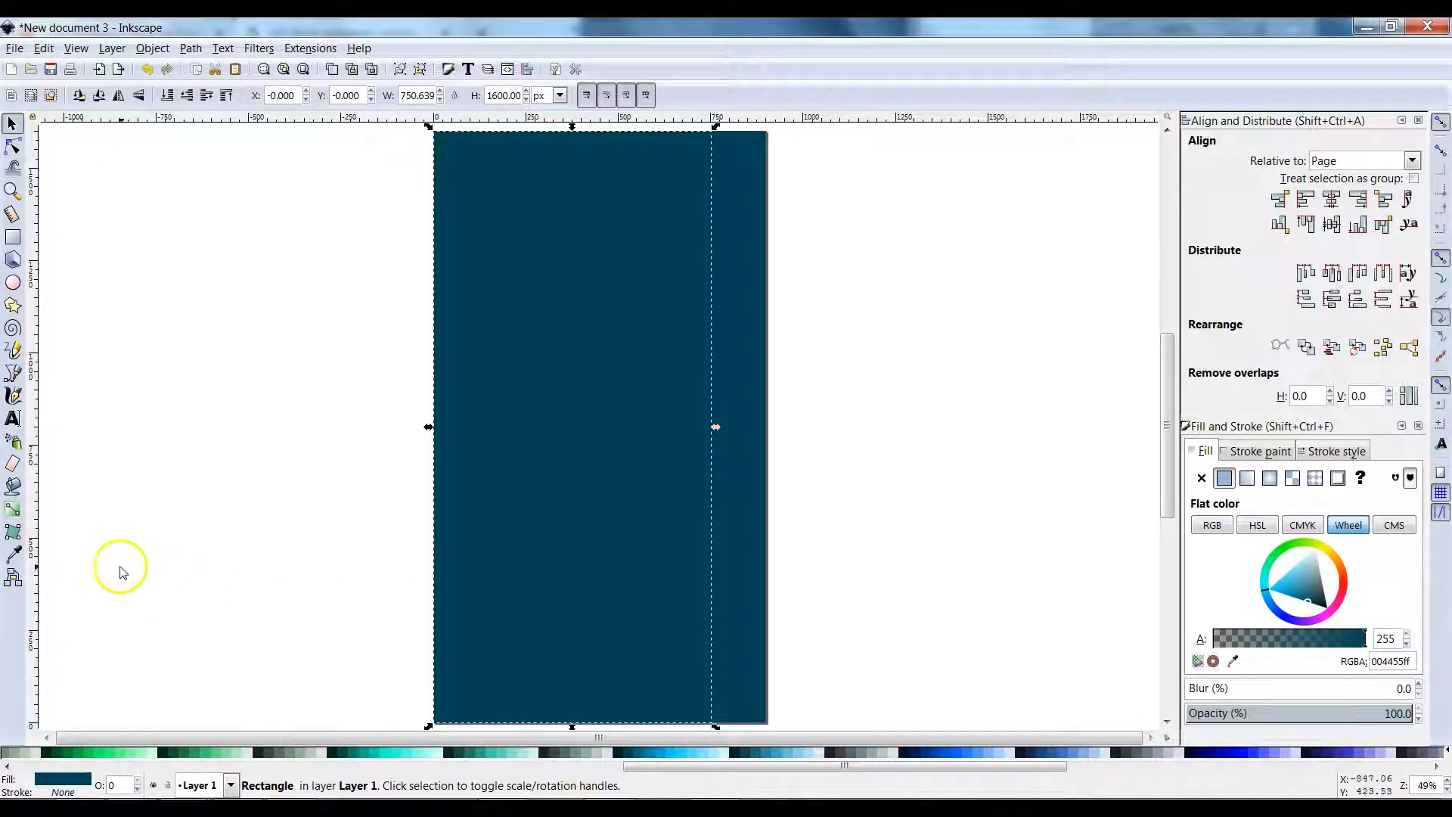
Give the narrower rectangle a horizontal linear gradient from #004455 at its left side to #AAEEFF at its right side.
click(13, 510)
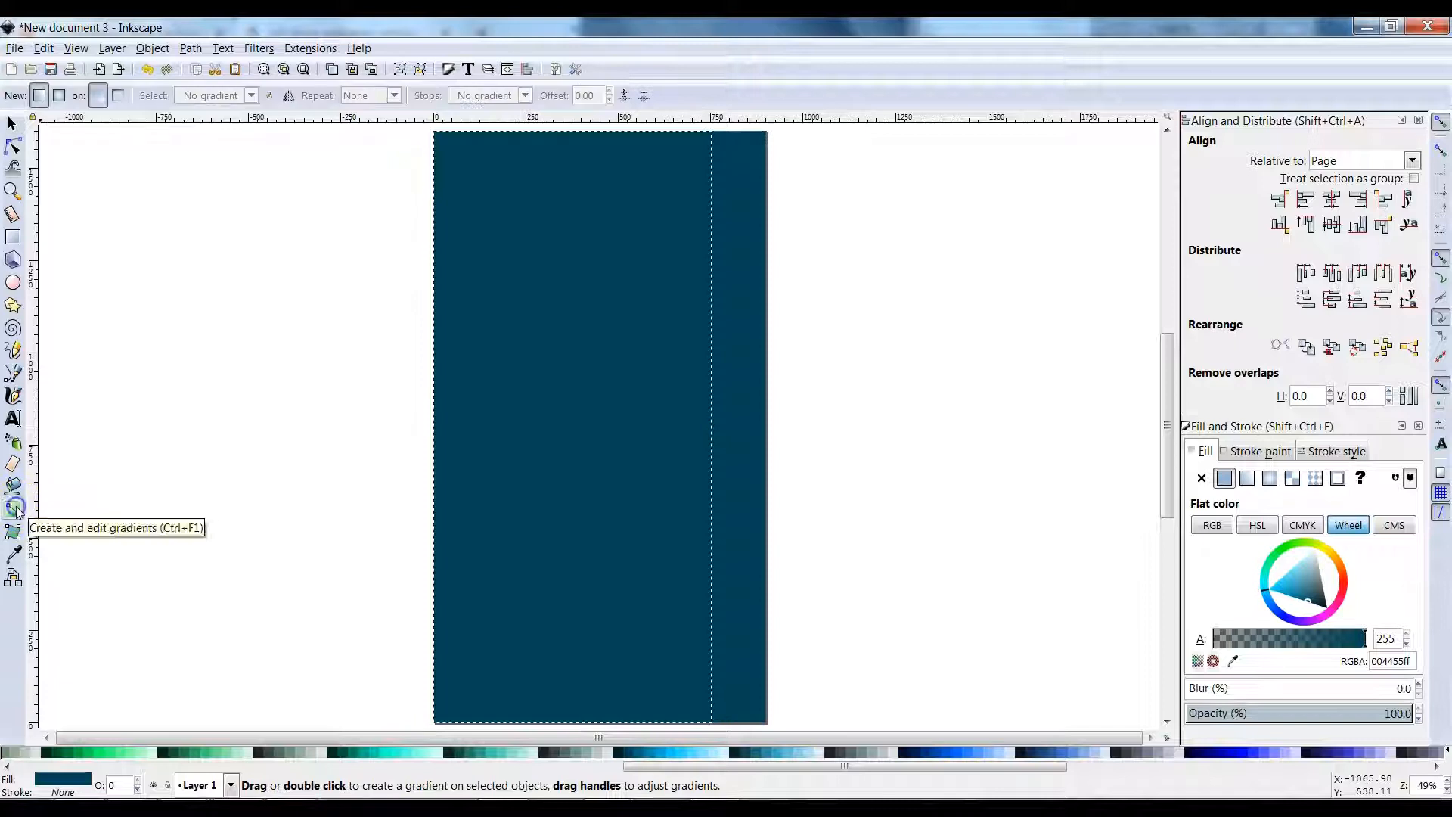
drag(461, 523, 695, 391)
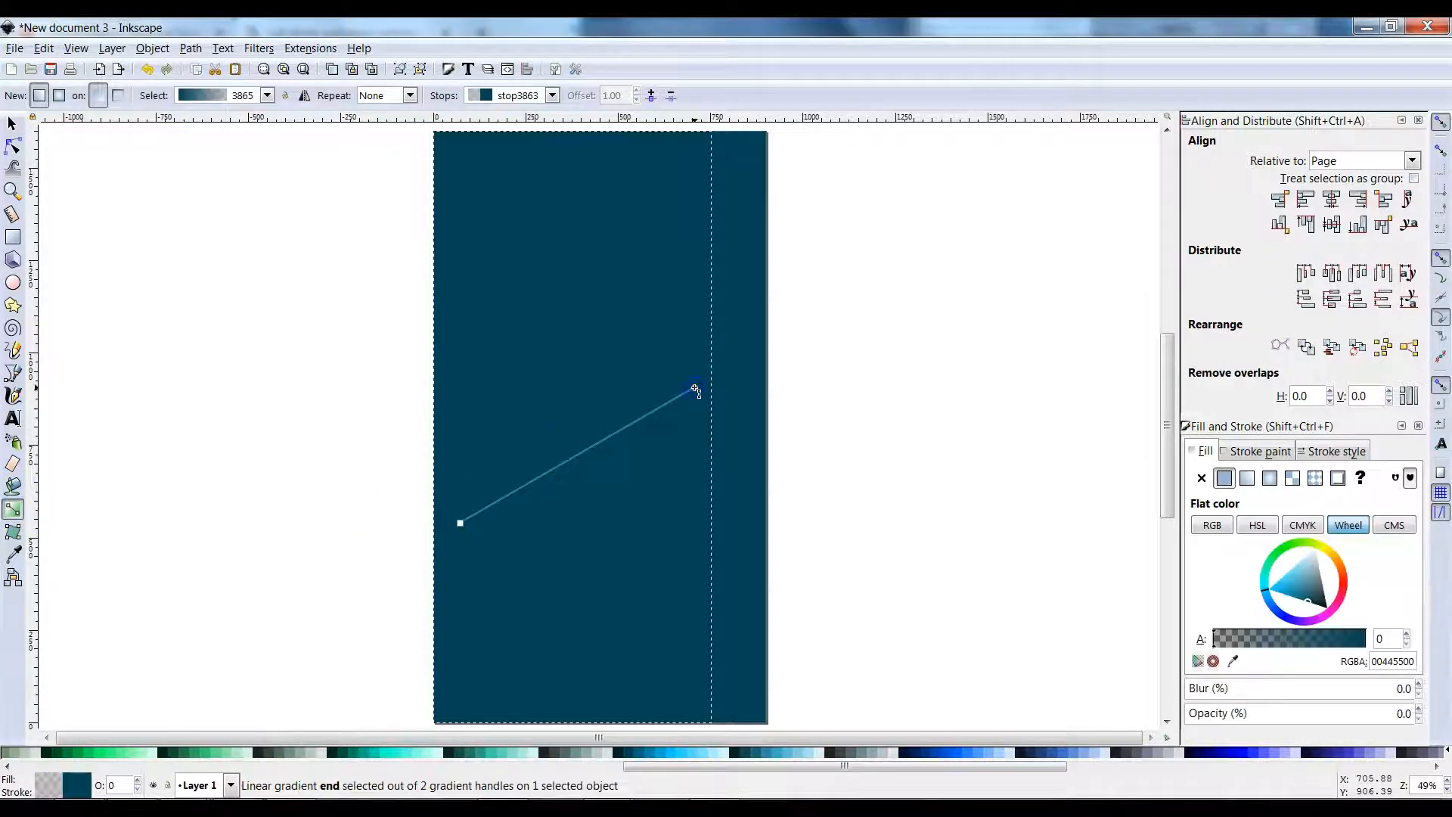
click(711, 755)
drag(459, 524, 466, 382)
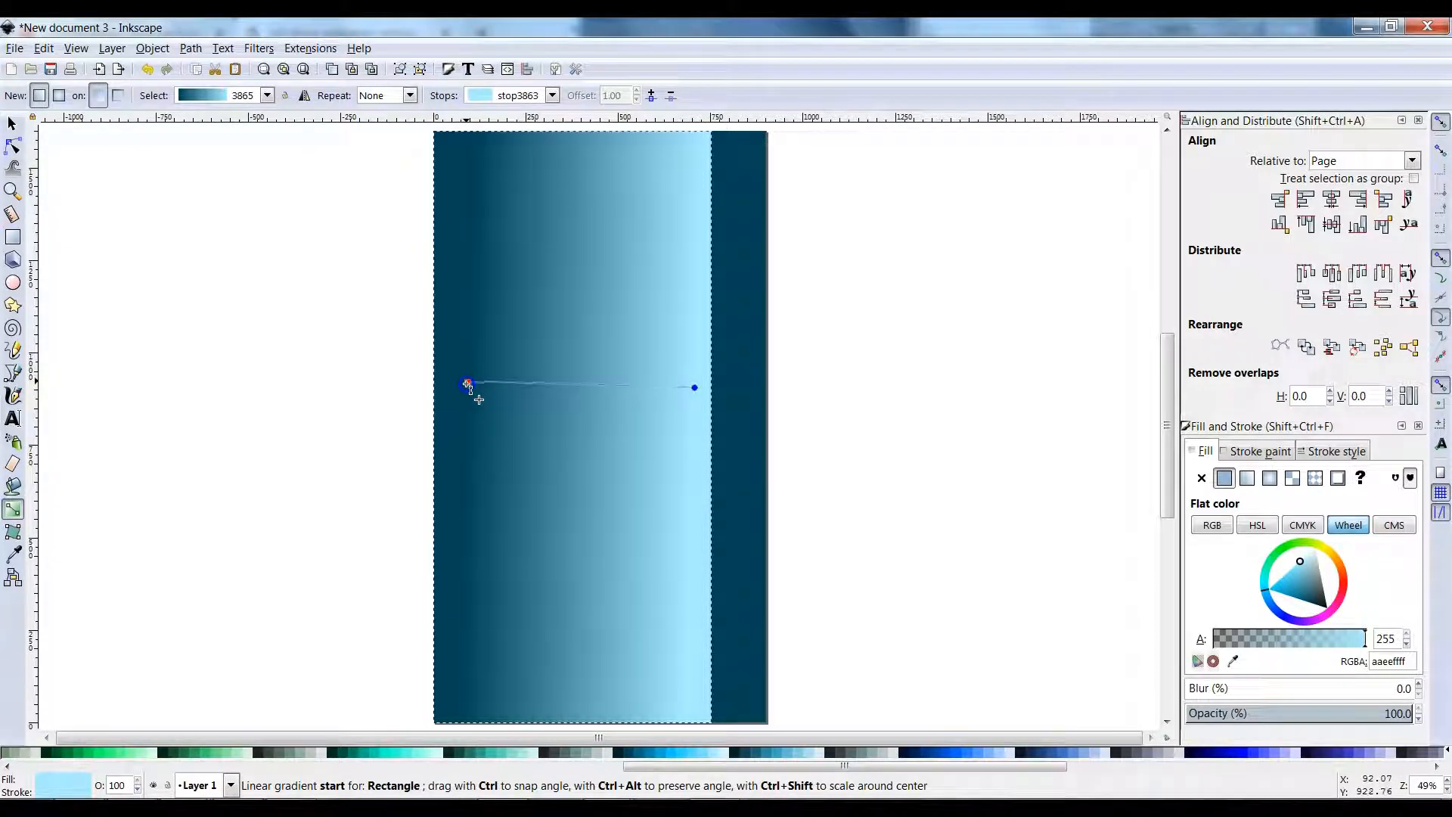
click(467, 387)
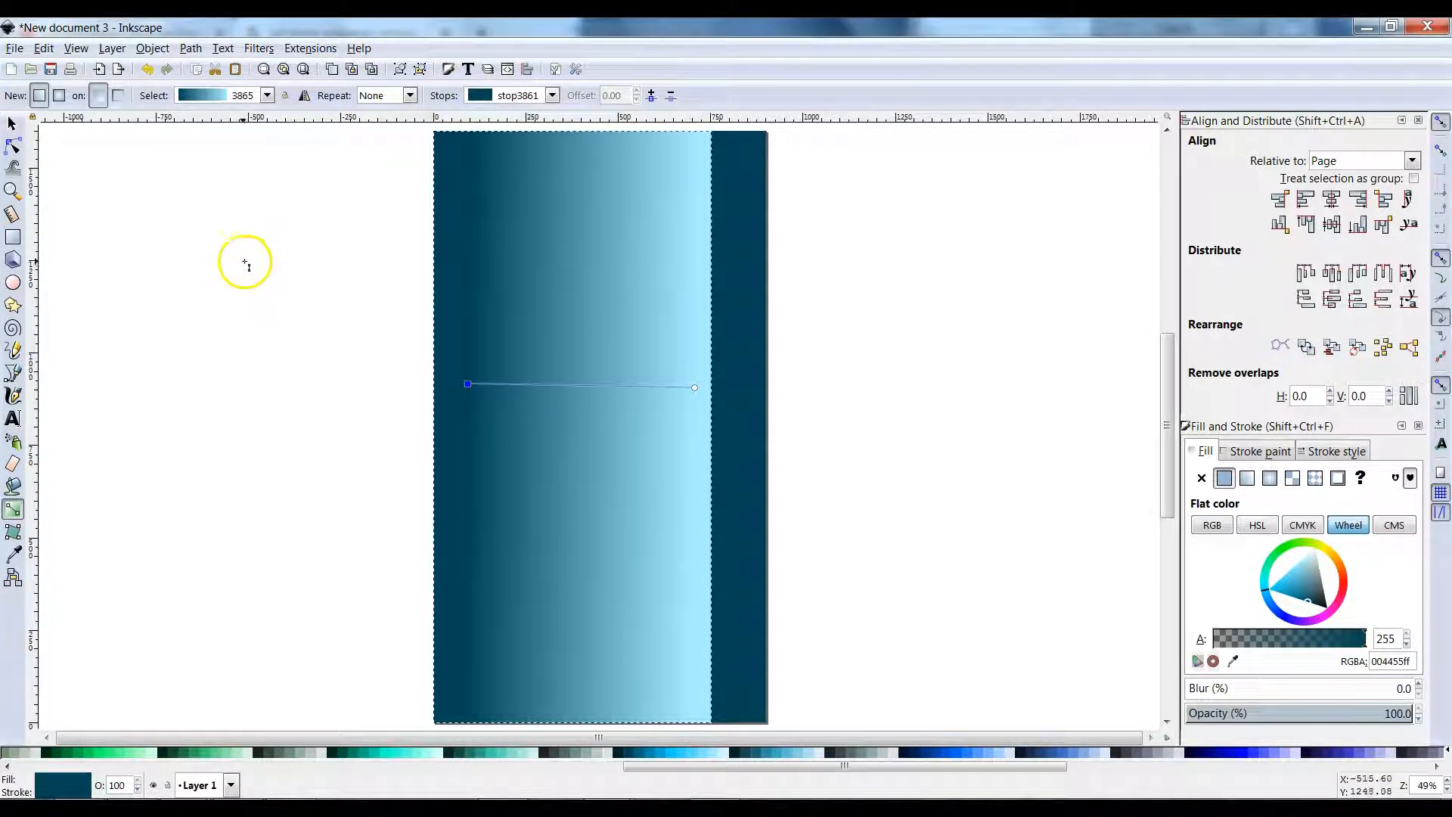
click(13, 127)
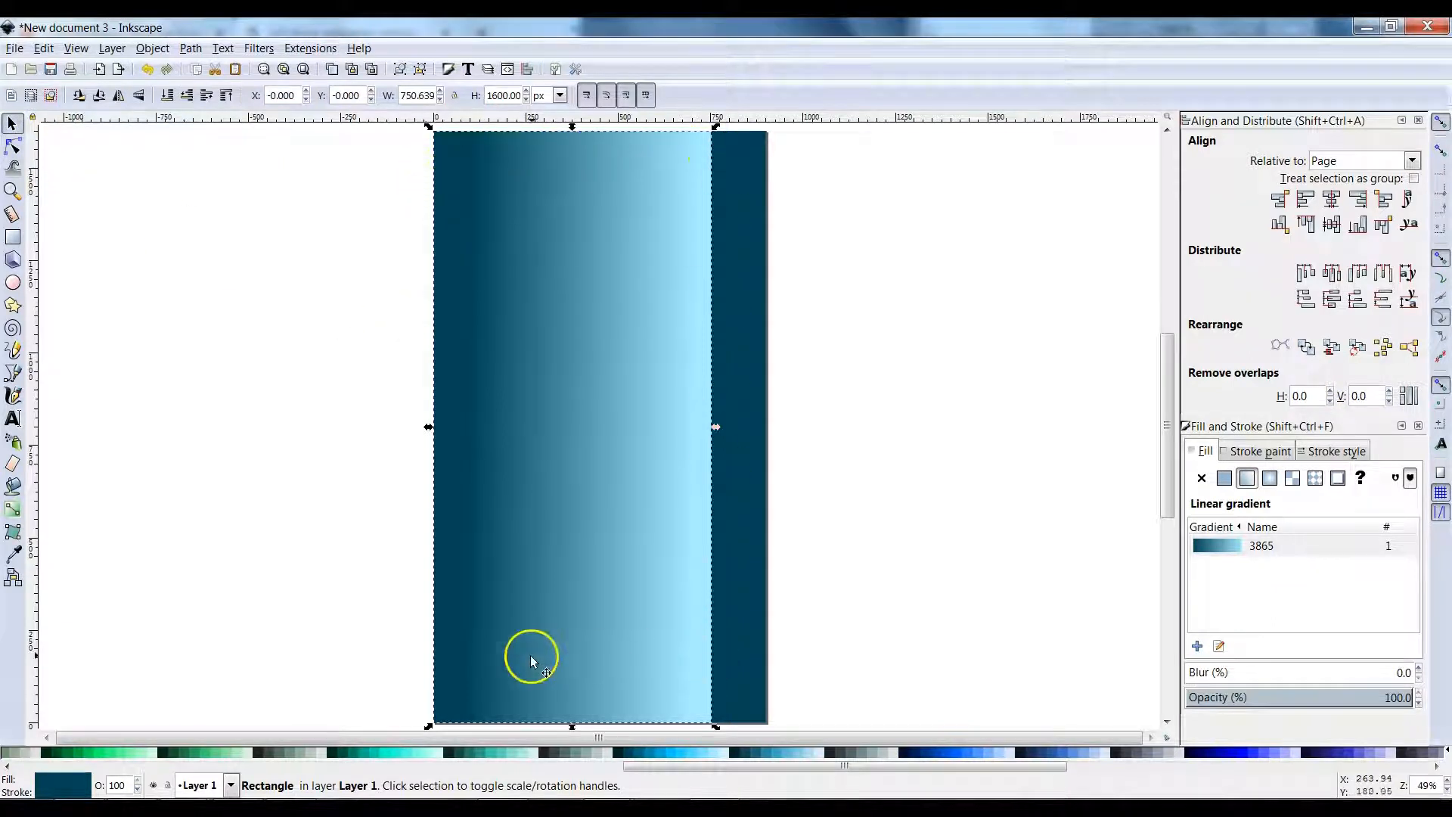
Convert the gradient rectangle to a path and bend its right edge into a smooth S-shaped wave.
click(191, 49)
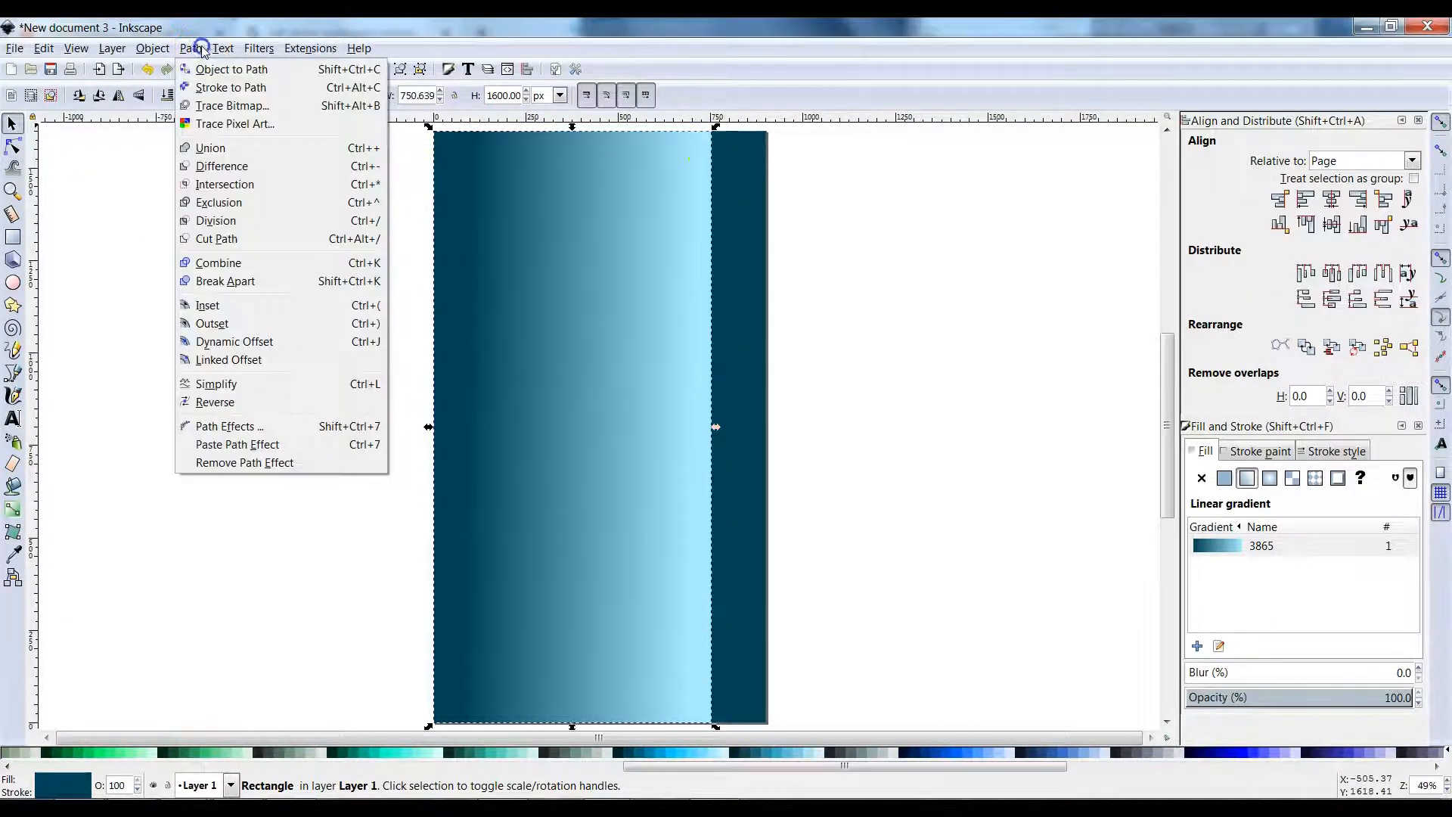
click(202, 66)
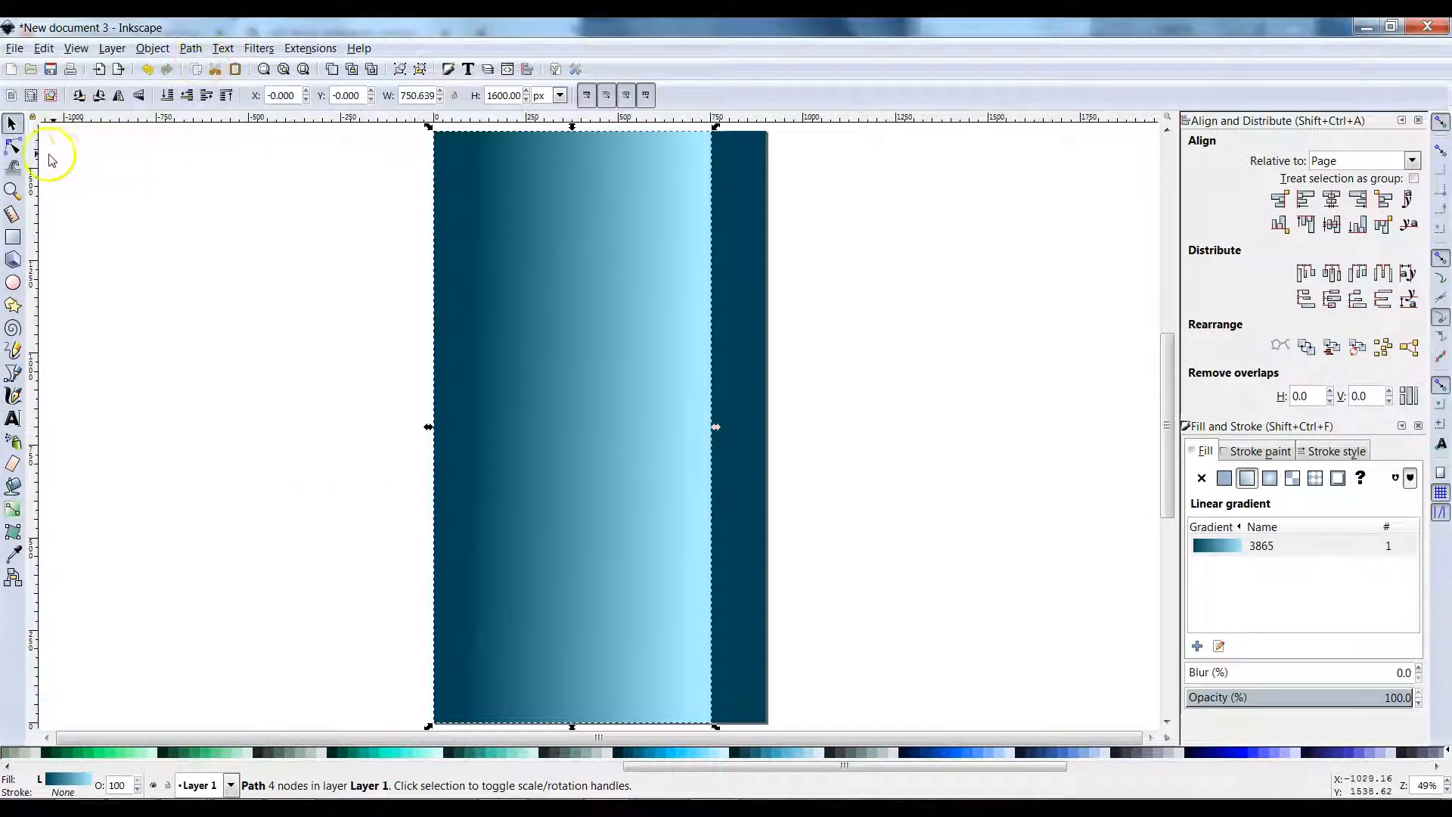
click(13, 146)
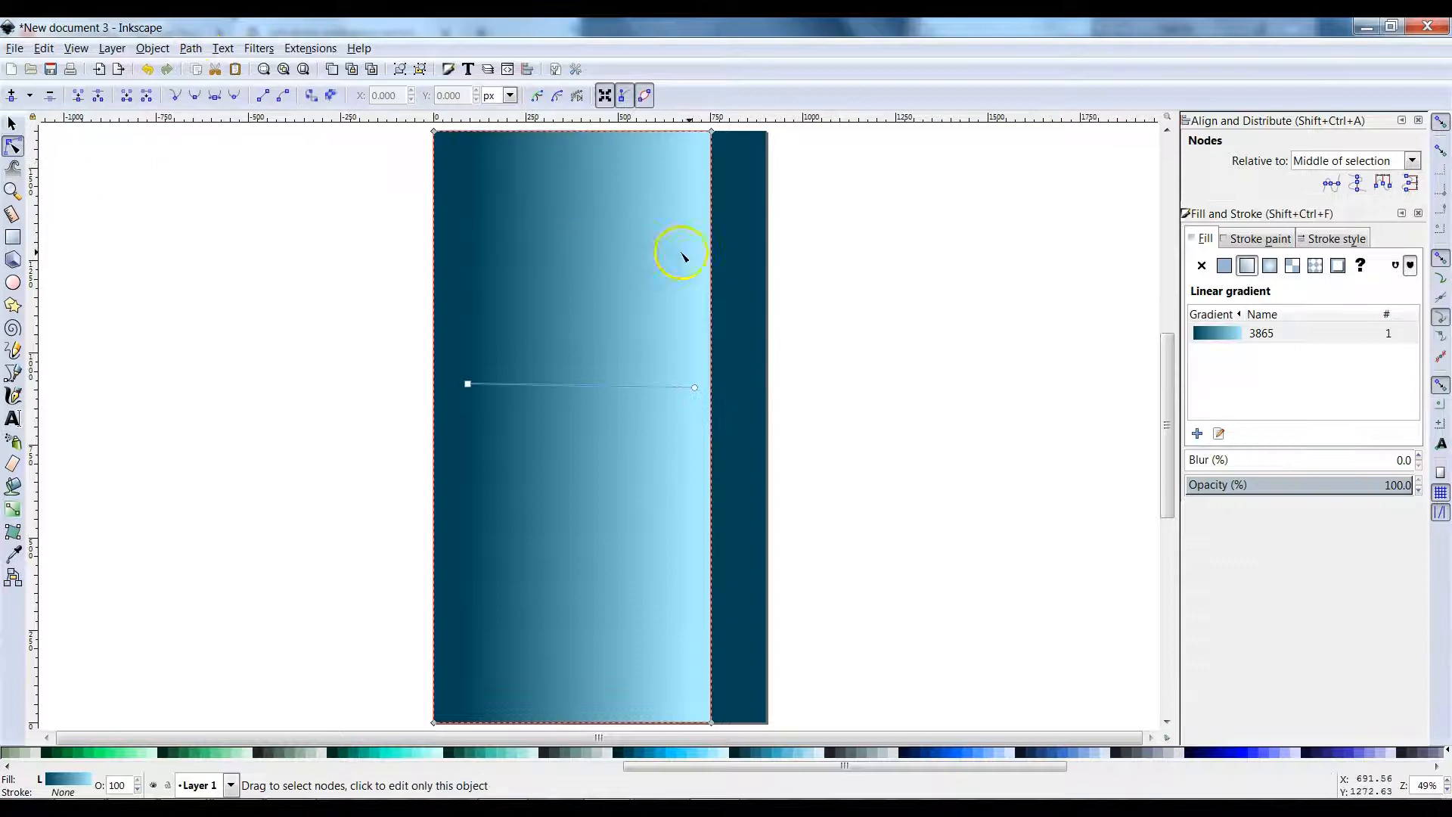
drag(710, 278, 649, 241)
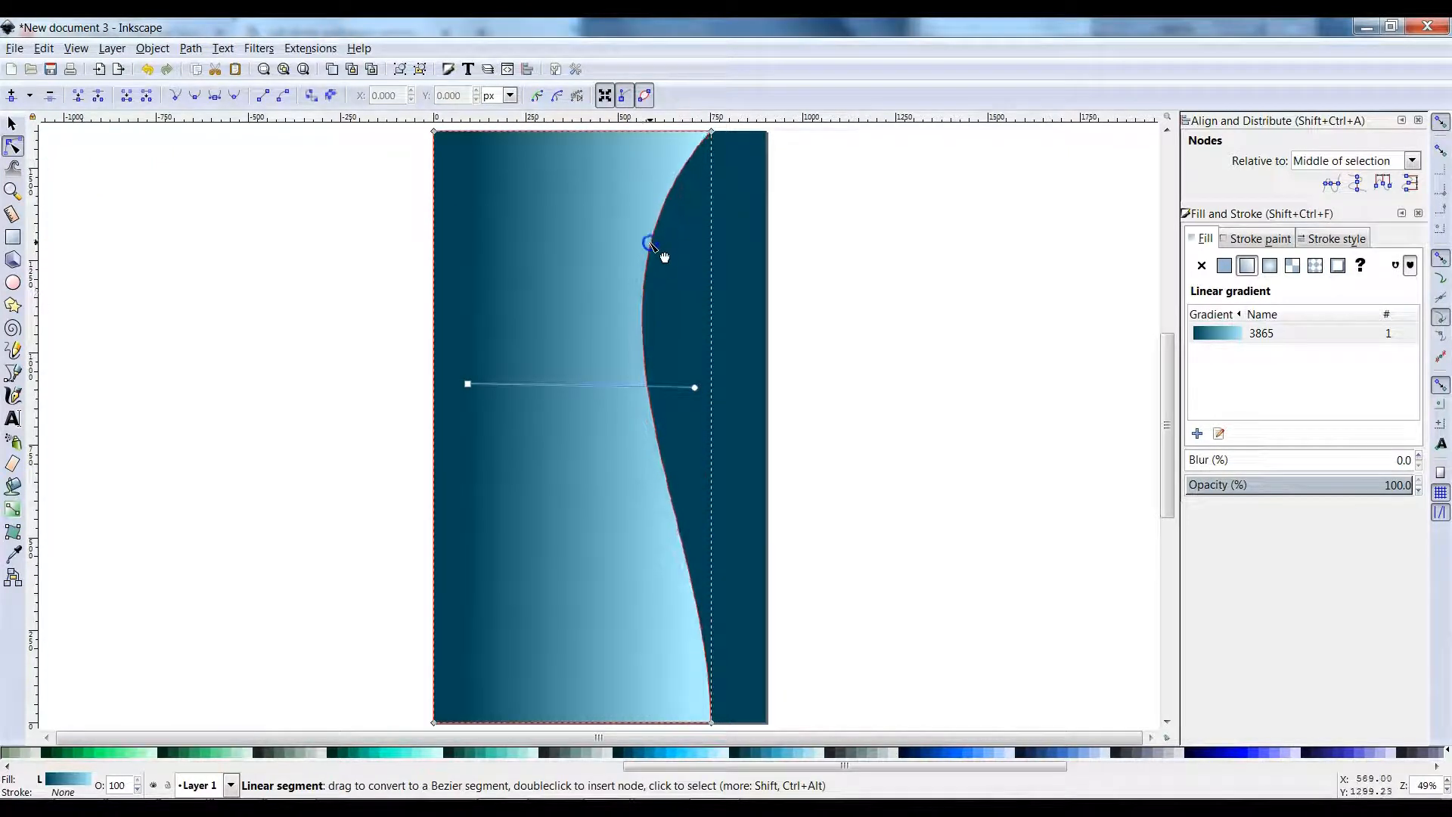
drag(683, 570, 728, 484)
click(711, 133)
drag(560, 303, 566, 486)
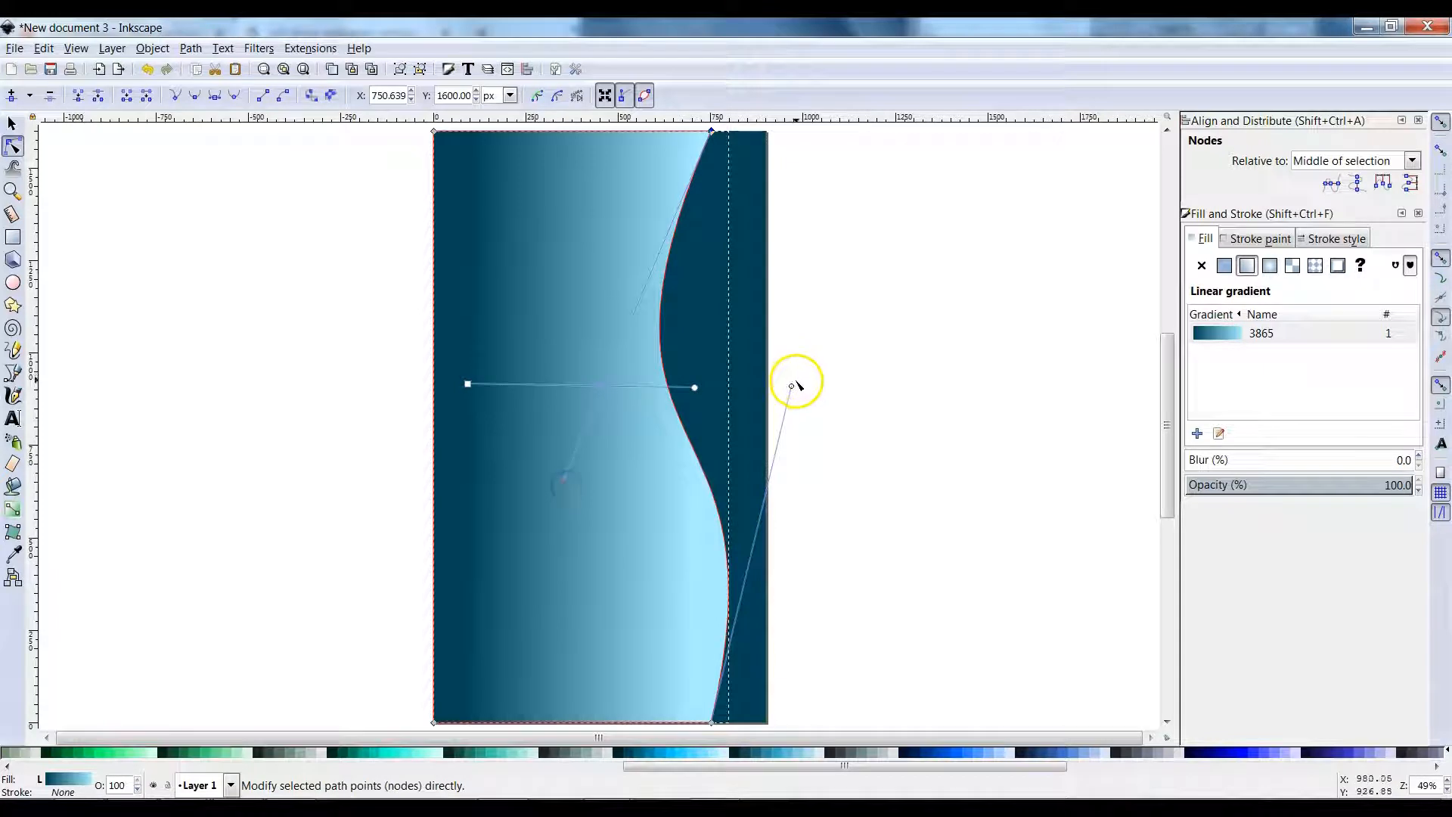
drag(792, 387, 751, 406)
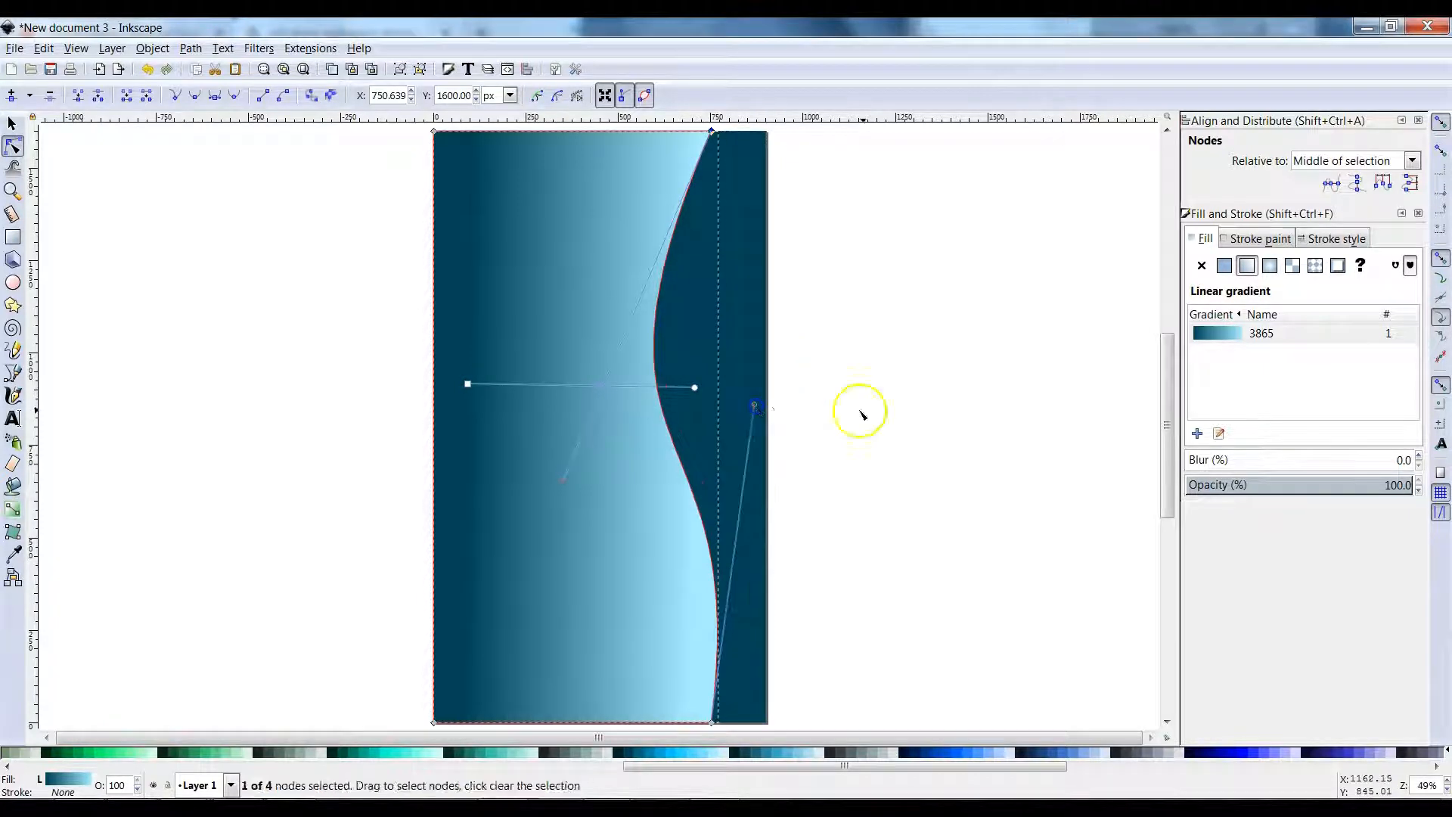
click(11, 124)
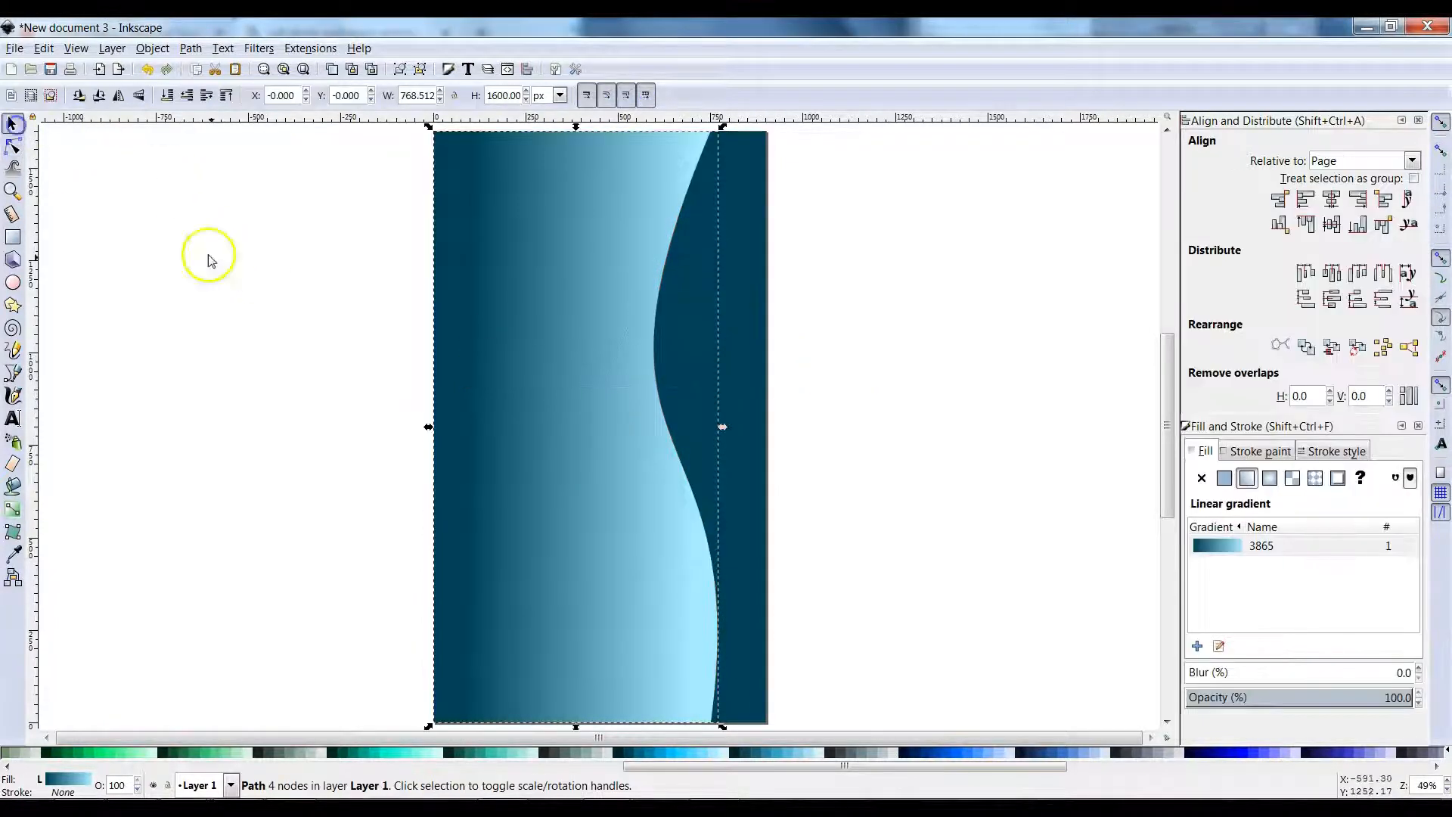
click(228, 270)
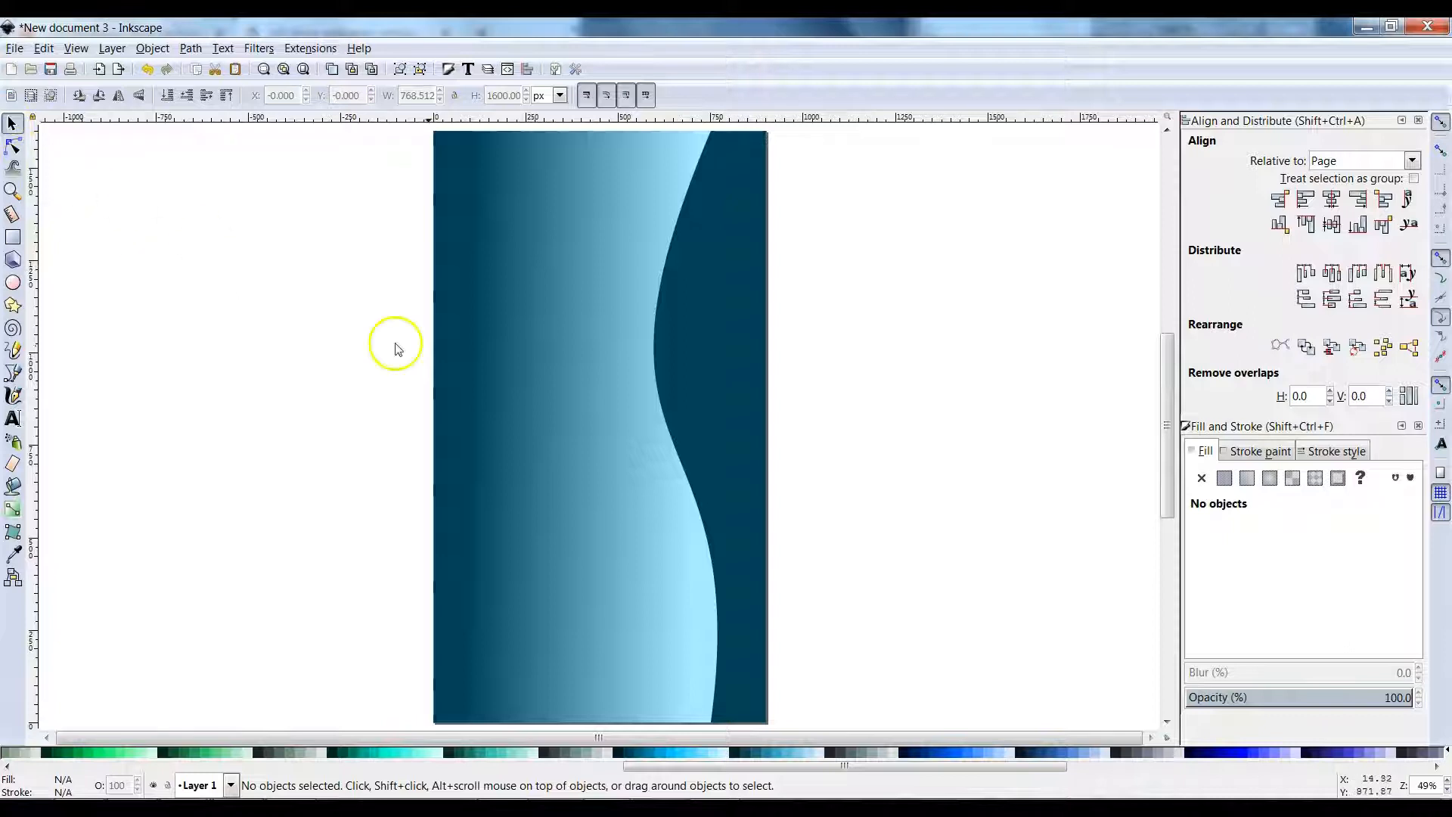
Duplicate the wavy shape and narrow the copy from its right side to about 492 px wide.
click(499, 392)
right_click(499, 395)
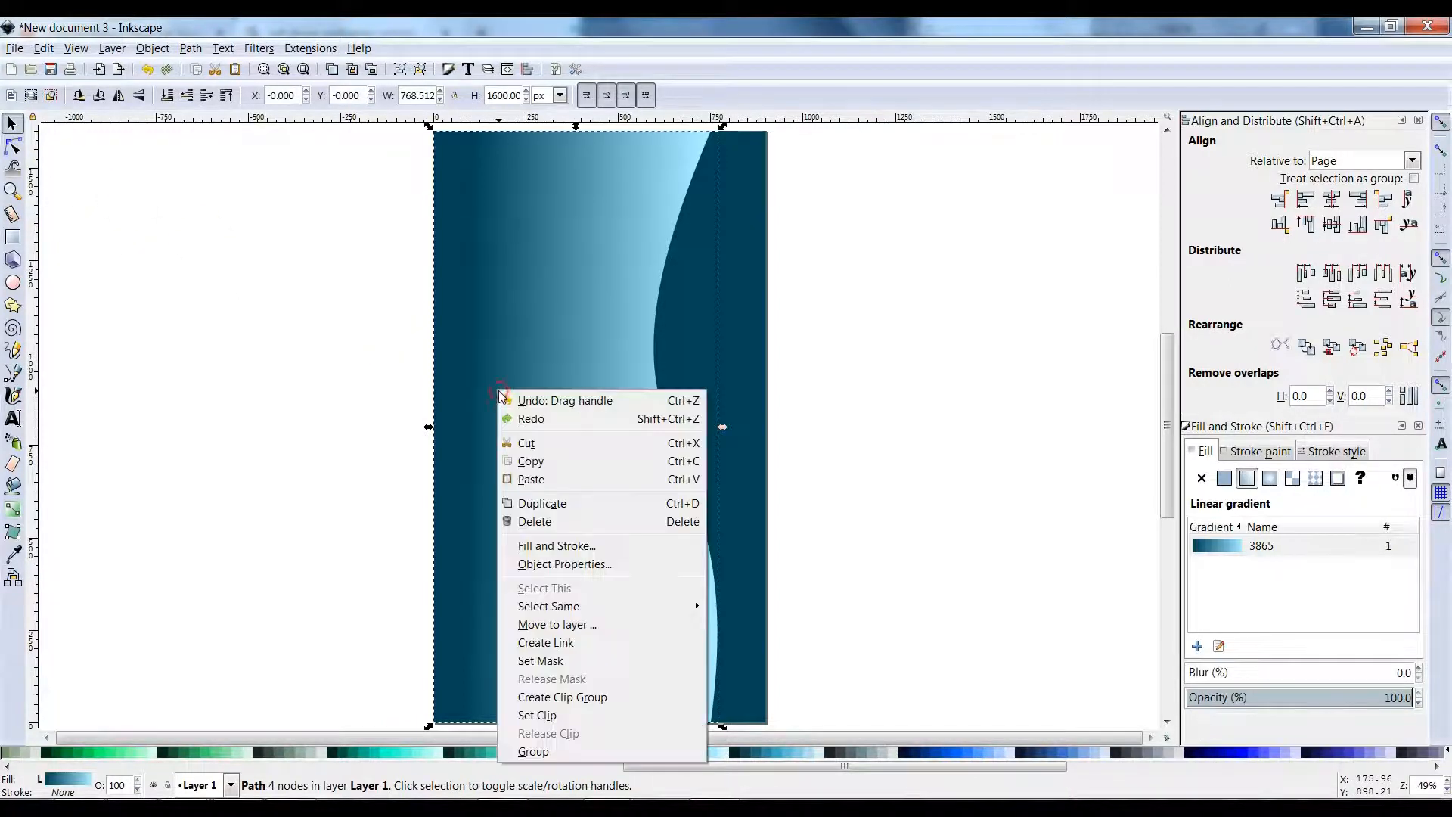
click(538, 502)
drag(719, 425, 623, 442)
click(858, 432)
click(556, 488)
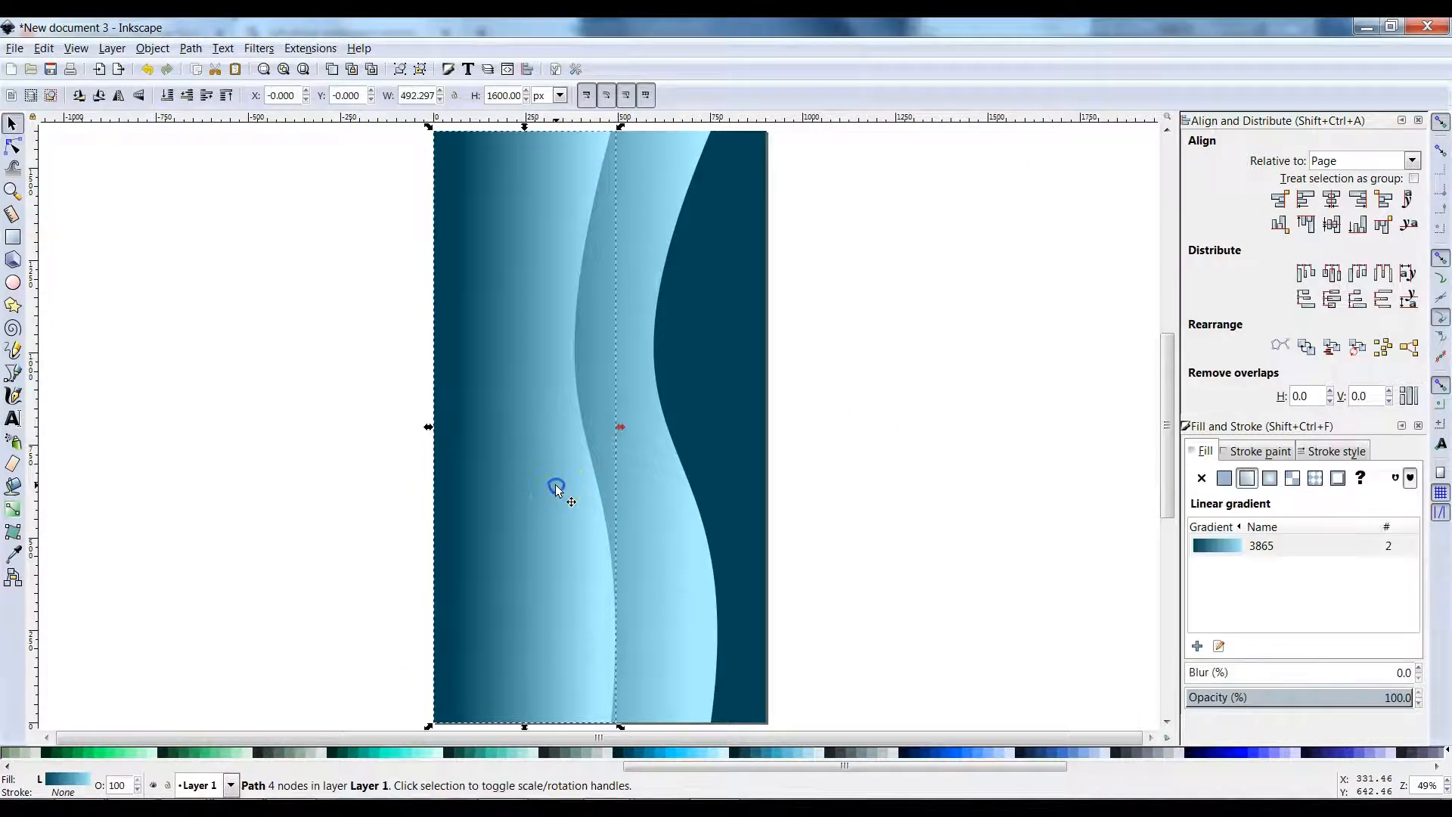
Reorient the narrower wave's gradient to run almost vertically, with the dark end near the bottom and the light end in the upper part.
click(13, 509)
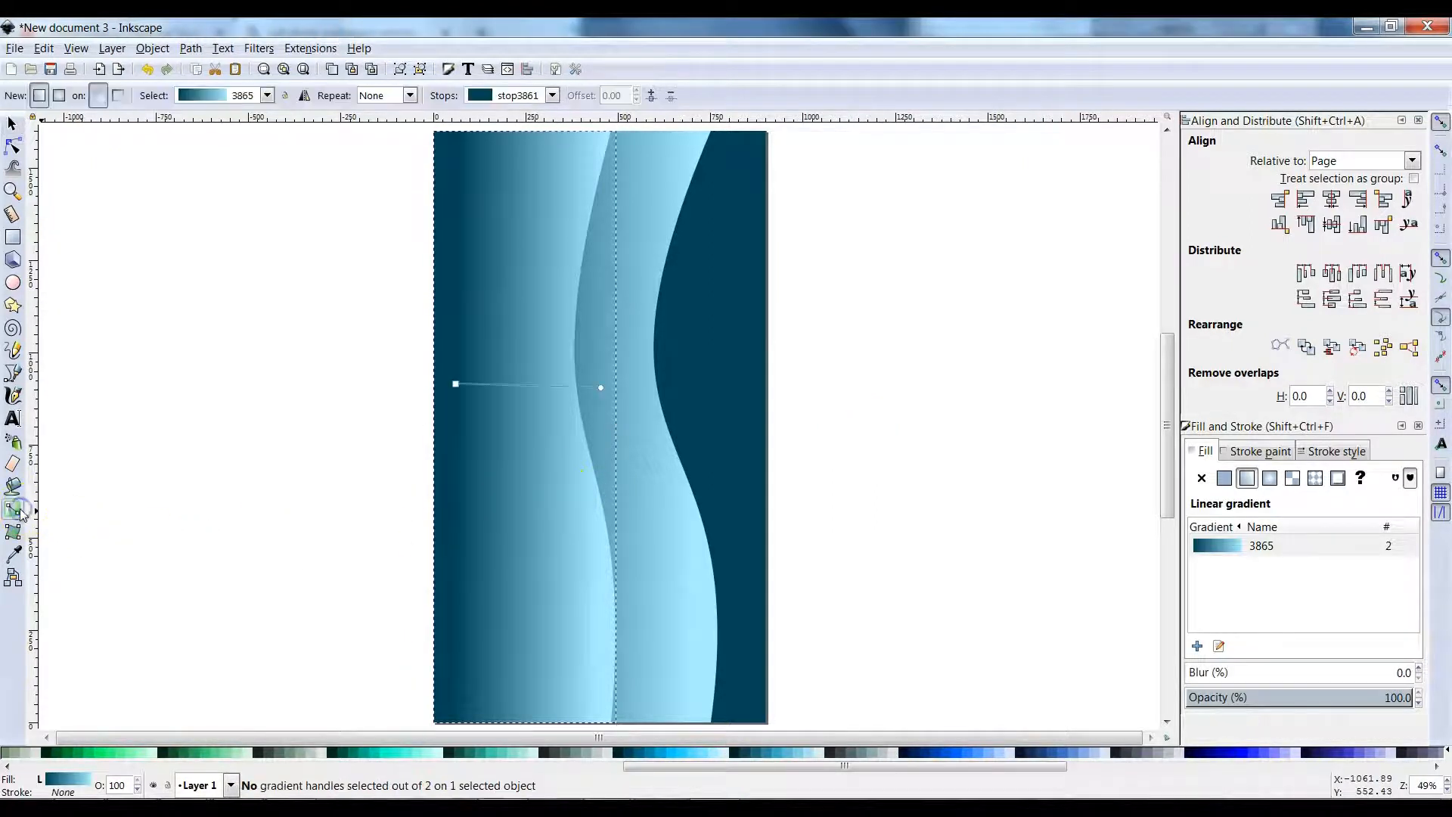
drag(468, 384, 558, 680)
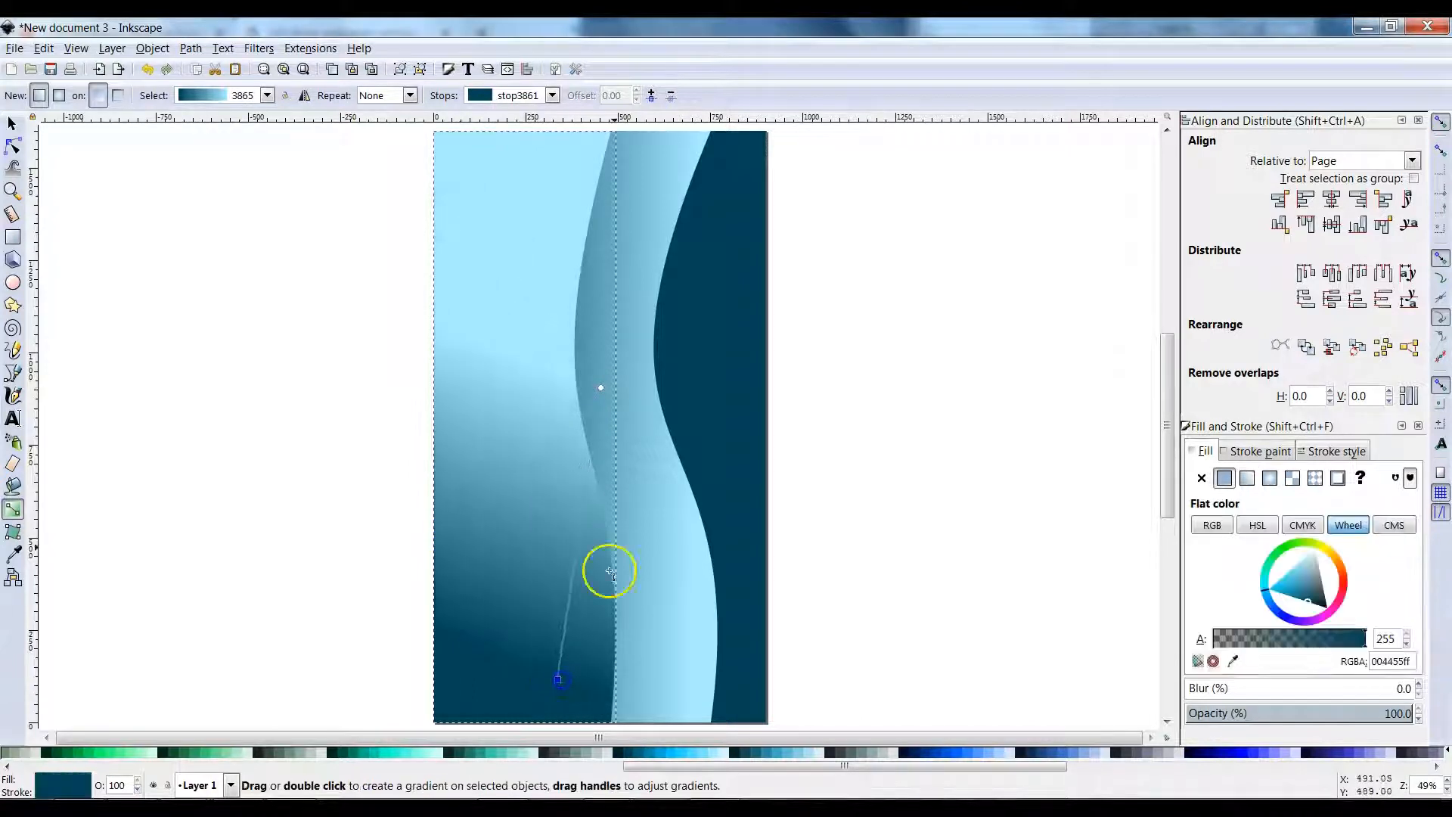
drag(607, 387, 524, 279)
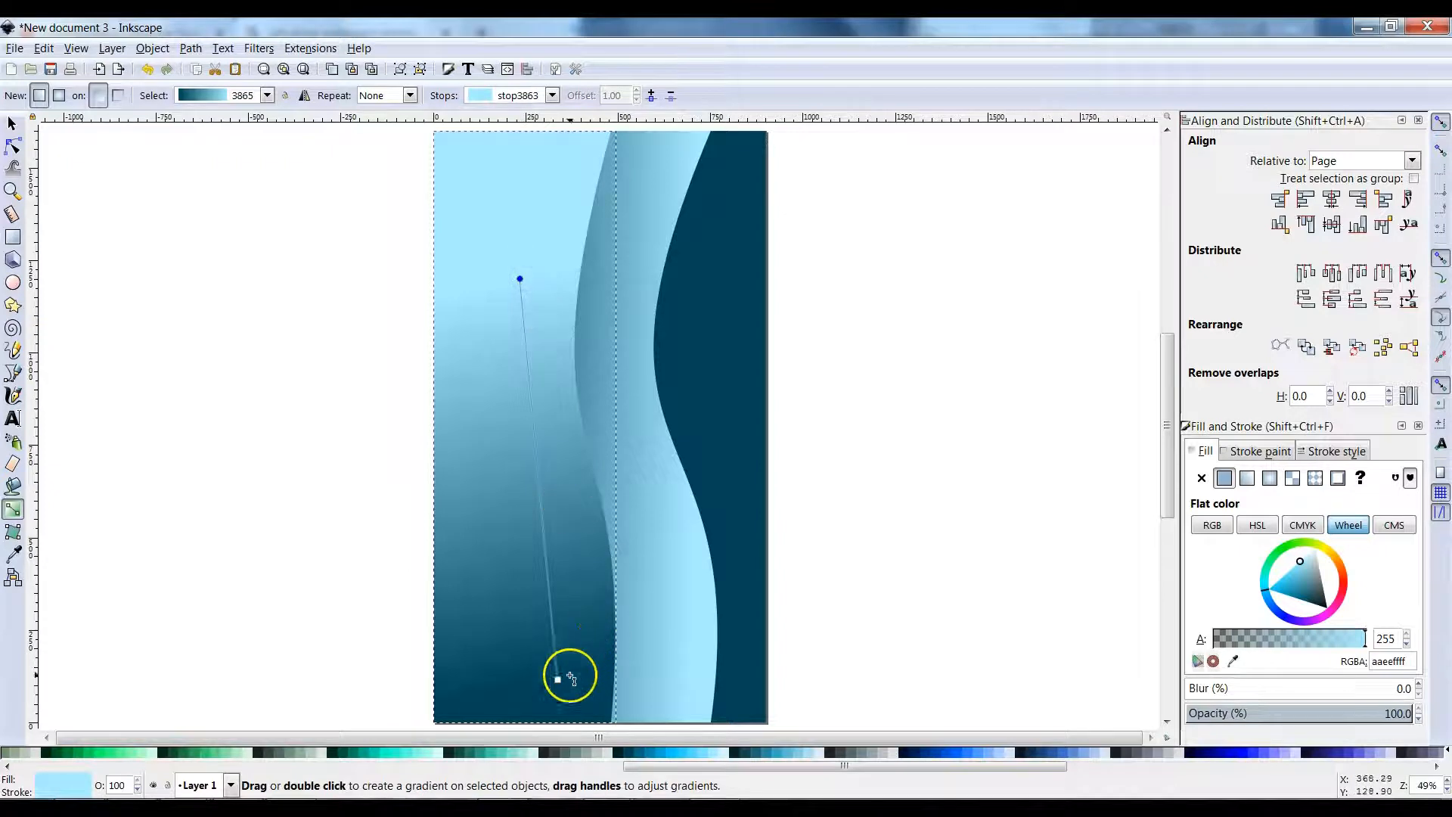
Recolour the narrower wave's gradient with #00AAD4 for the upper stop and #2A7FFF for the lower stop, then deselect it.
click(659, 751)
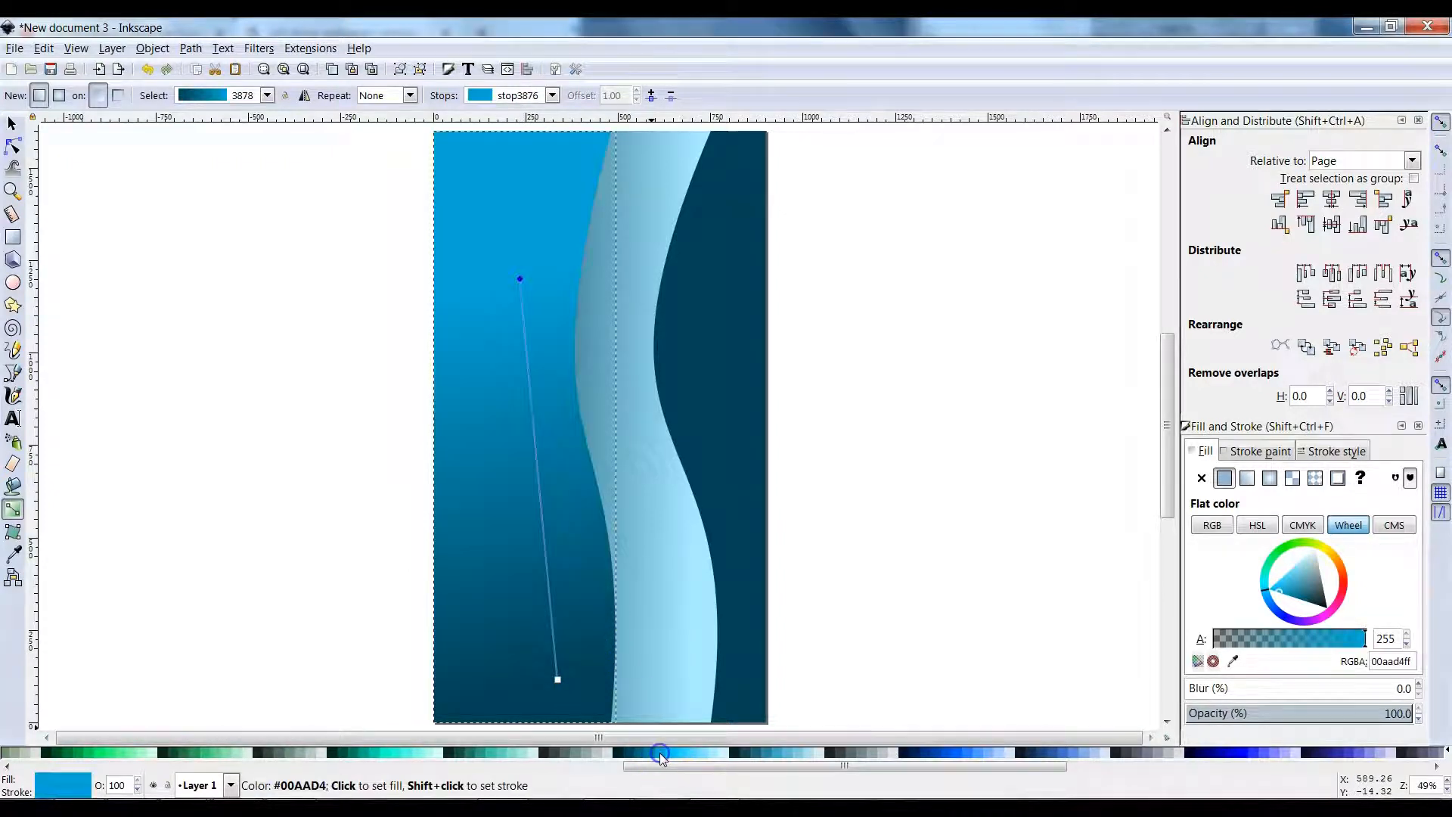
click(557, 680)
click(966, 756)
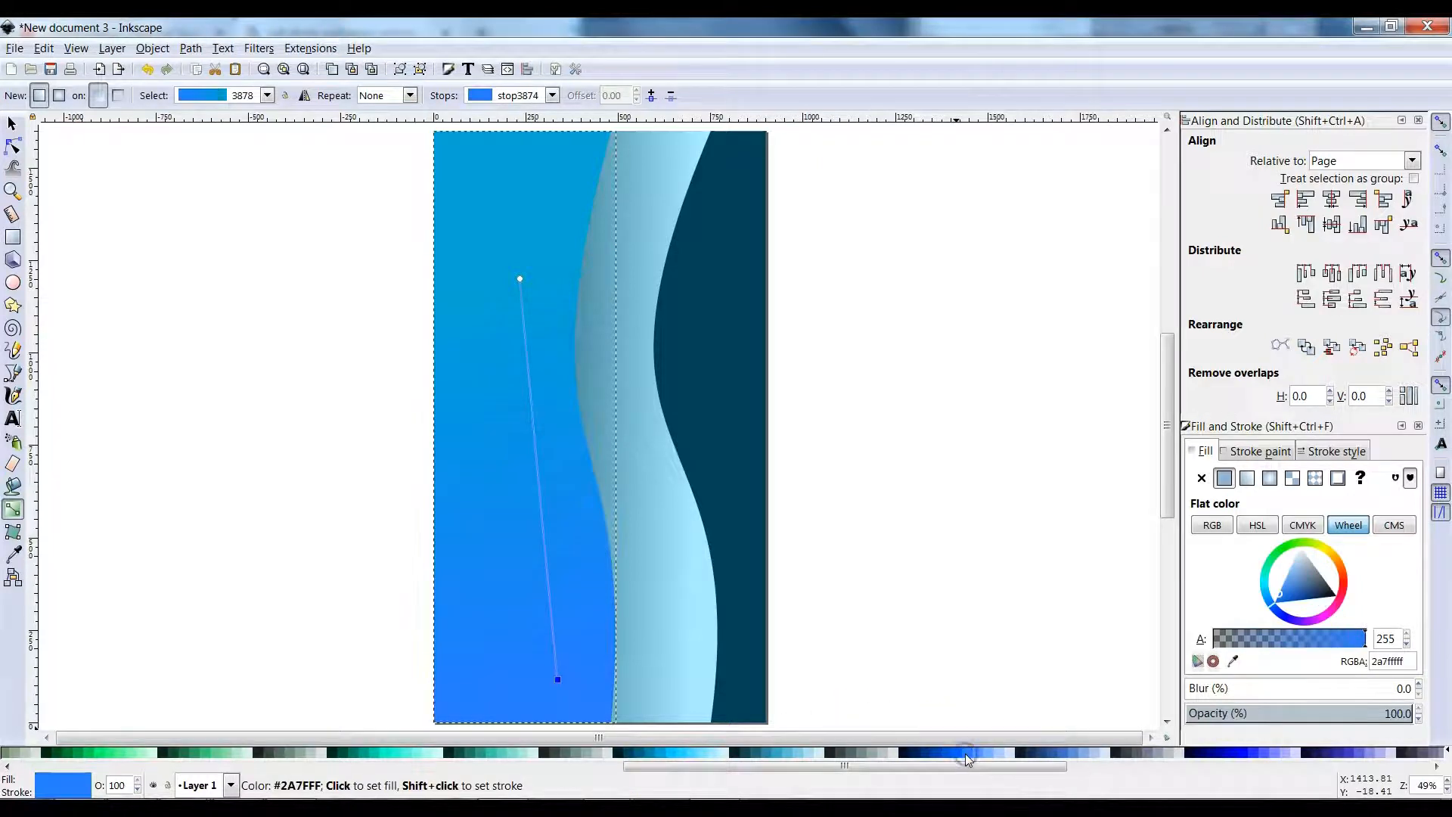
click(12, 125)
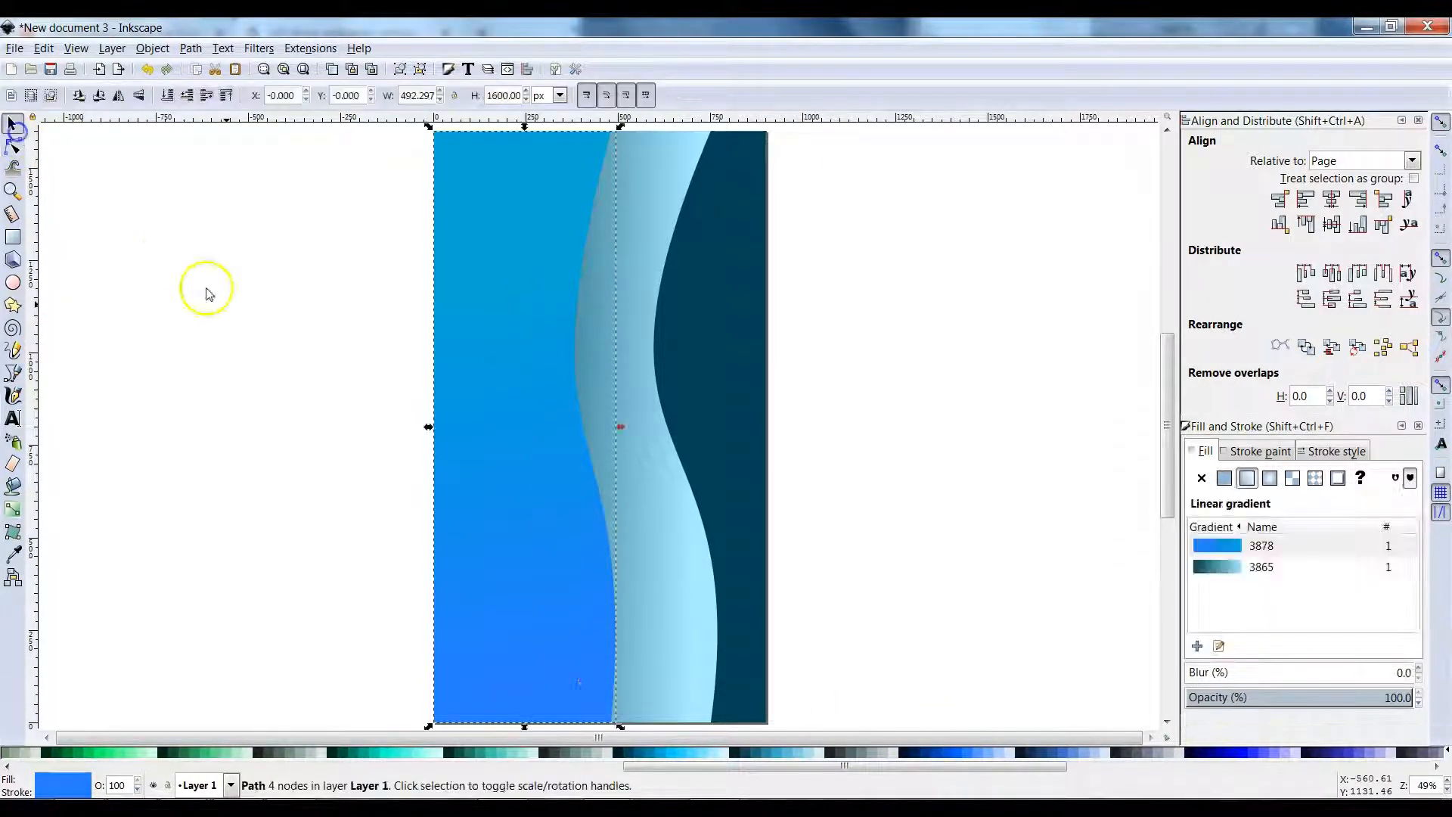
click(227, 304)
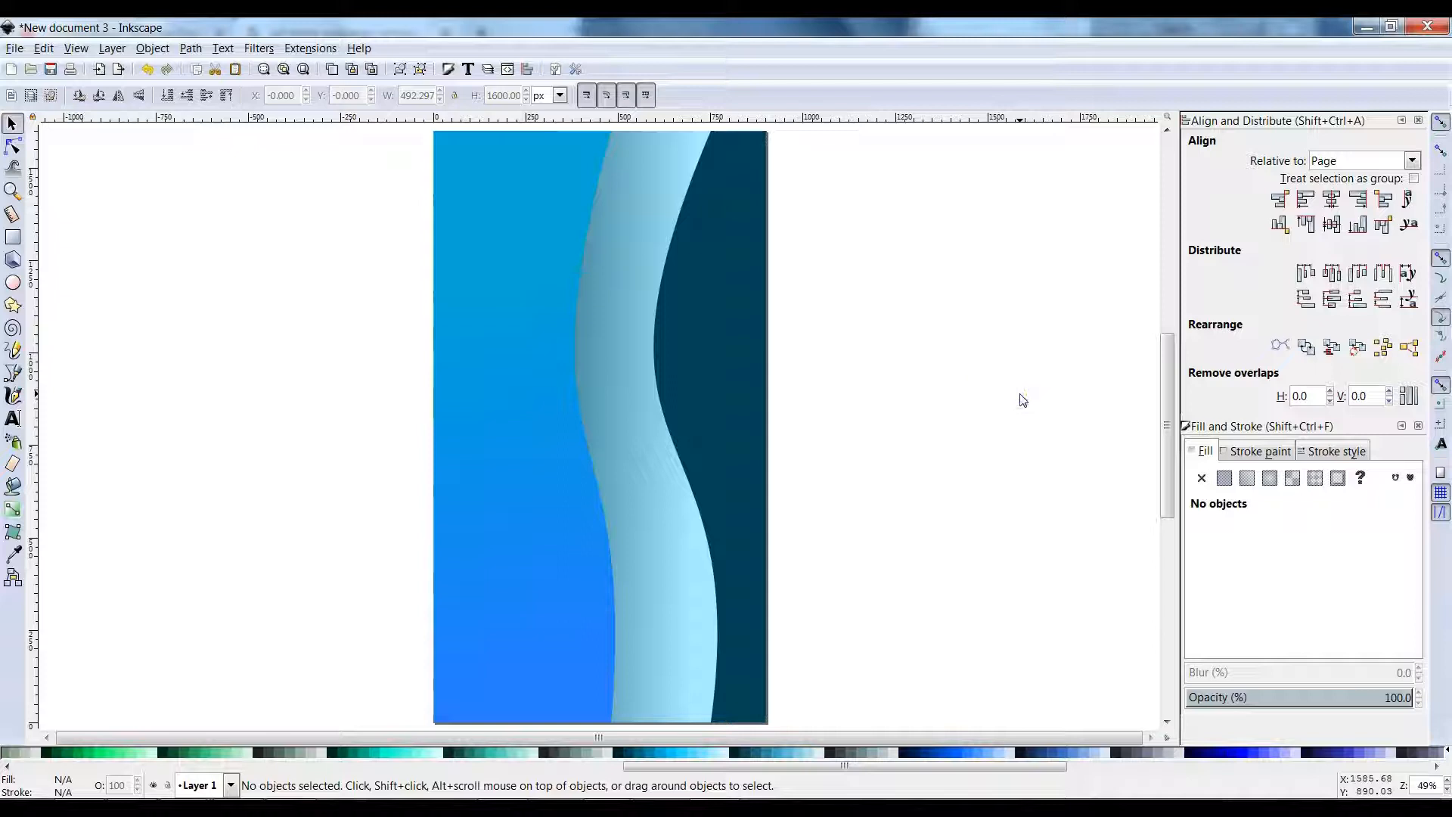
click(1008, 410)
click(1009, 426)
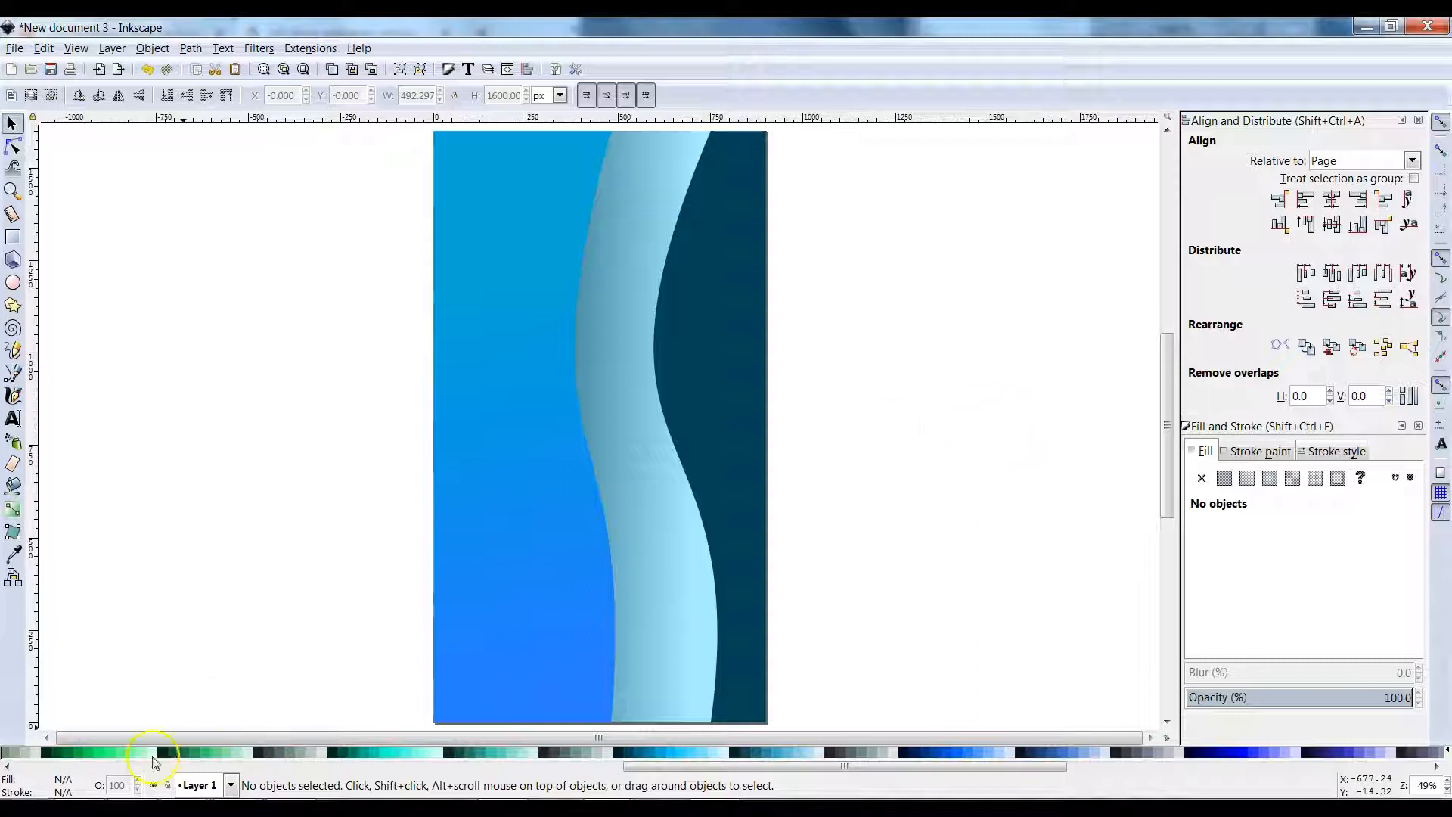
Switch to the Chrome browser and examine the image results for "cell phone wallpapers vectors" as design references.
click(151, 808)
scroll(522, 510, up, 3)
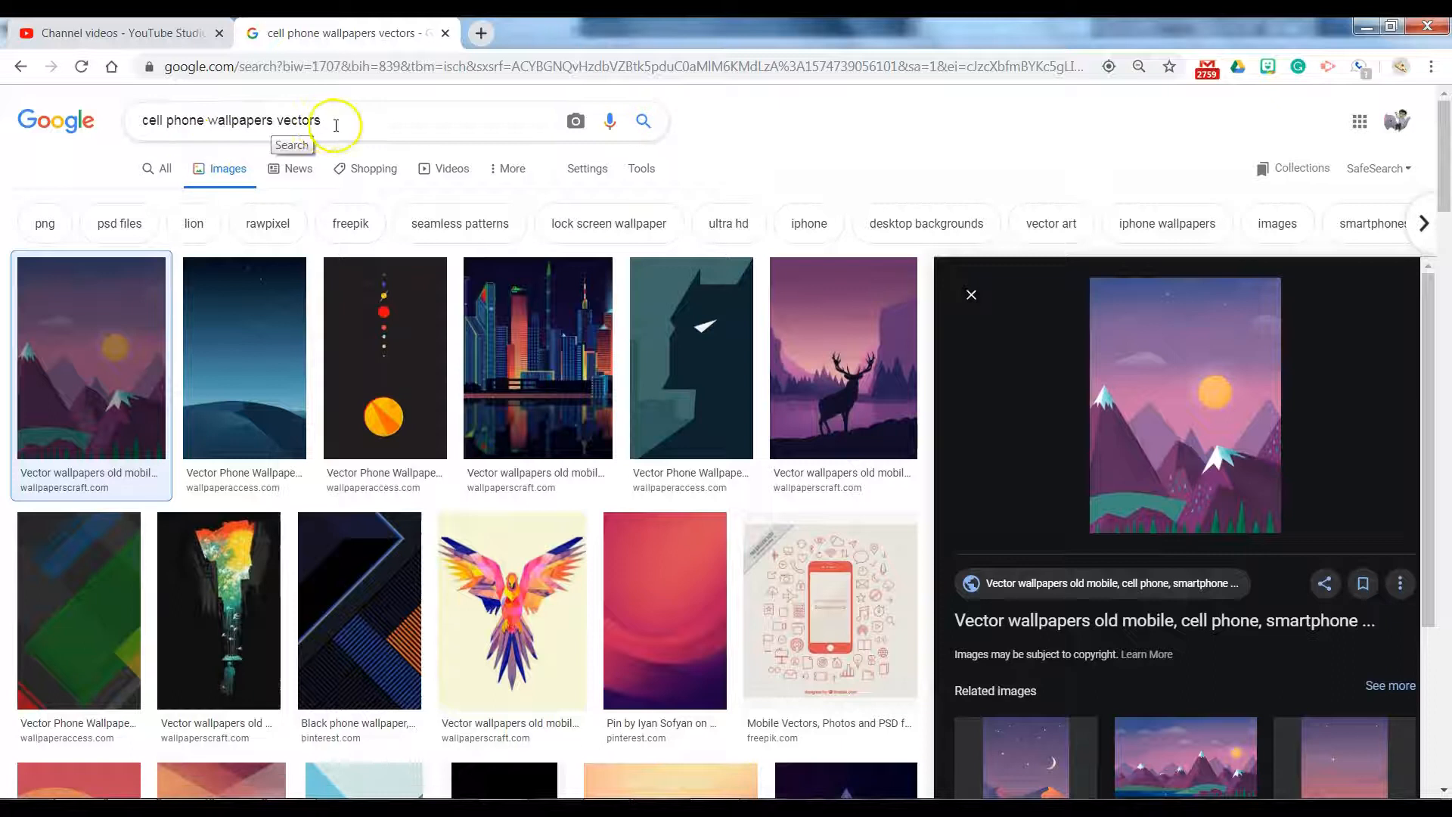
Preview the purple mountain, black striped and light-blue abstract wallpapers from the image results as design references.
click(101, 327)
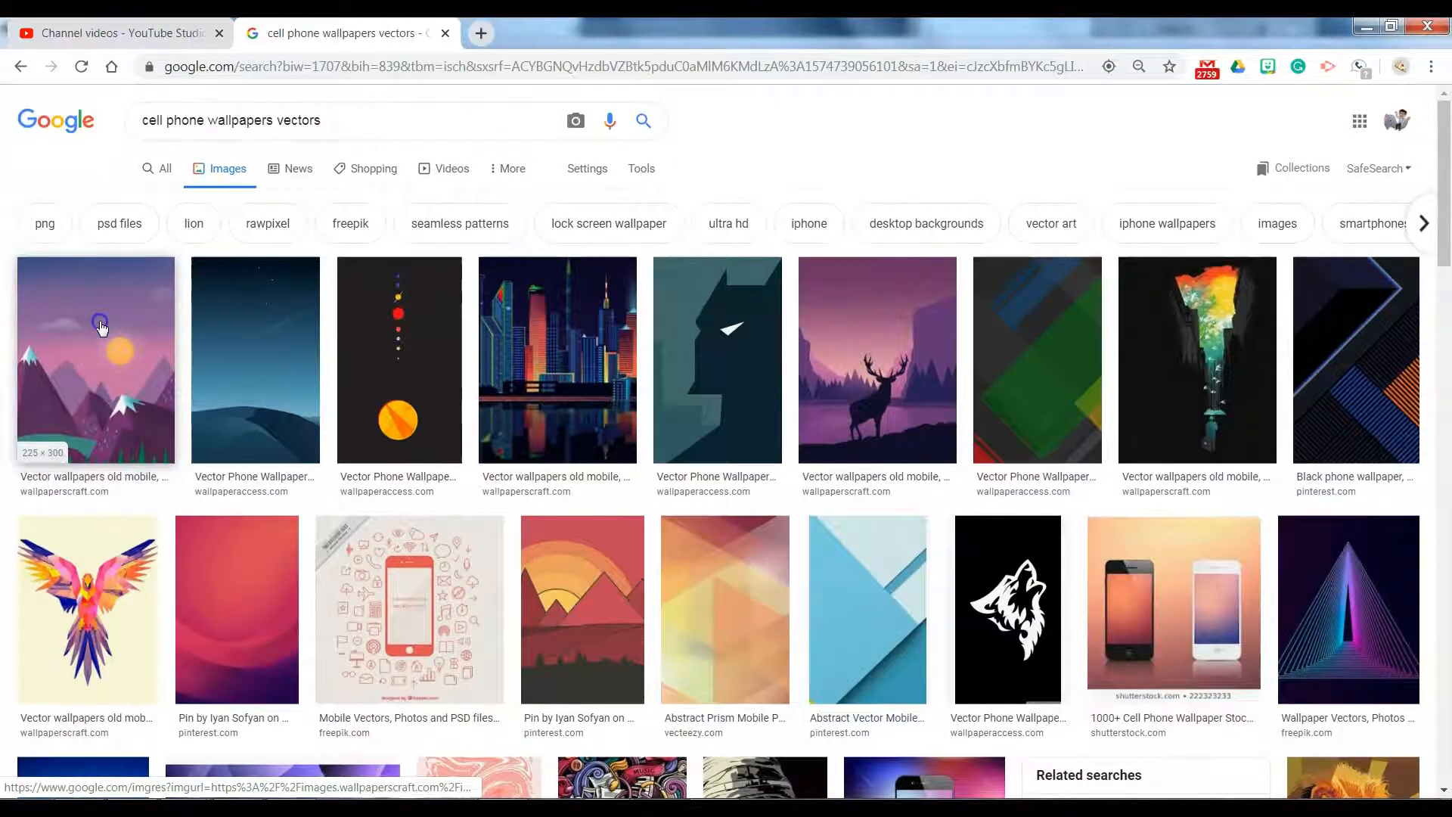
click(101, 327)
click(405, 455)
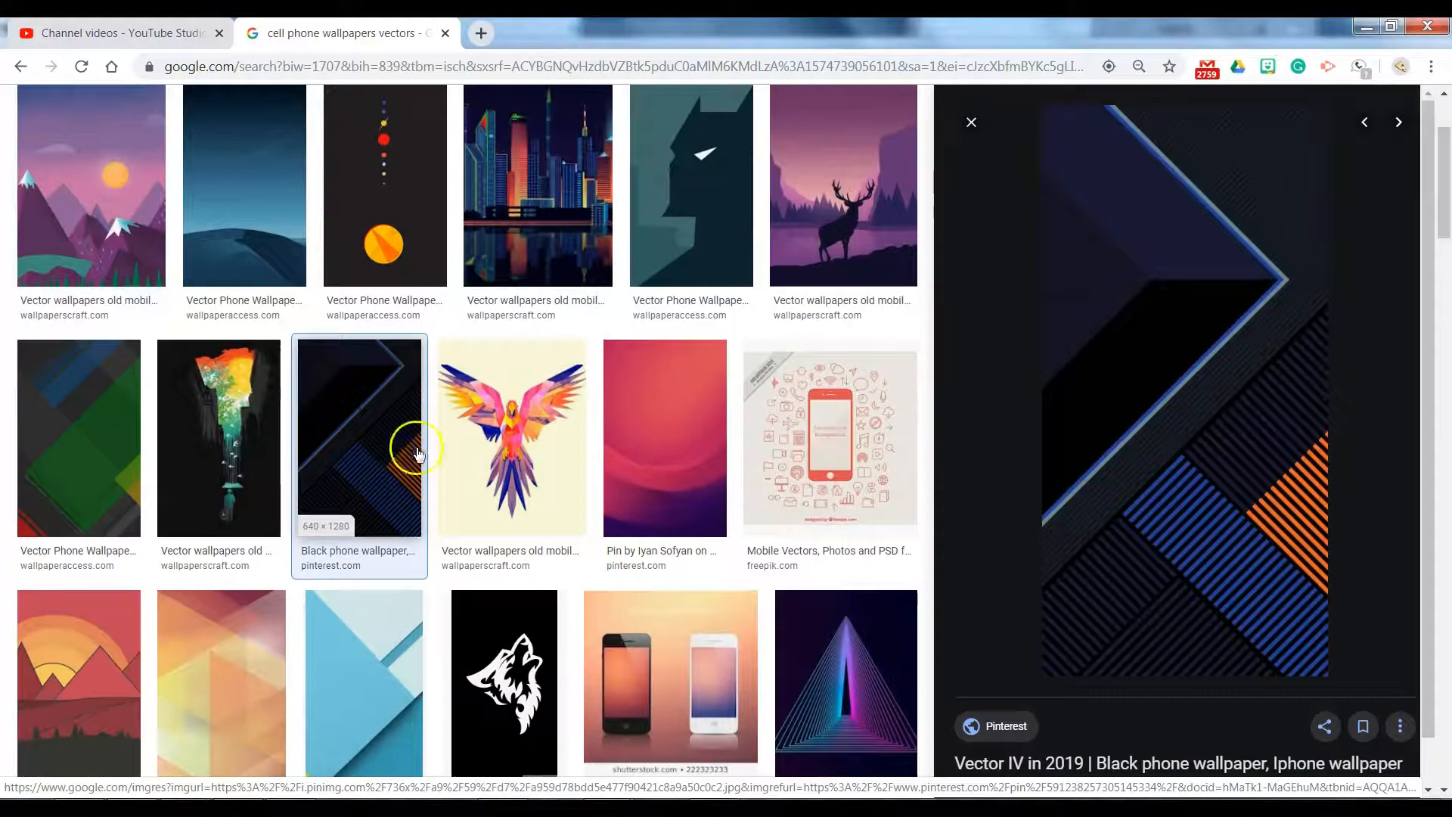
scroll(499, 454, down, 3)
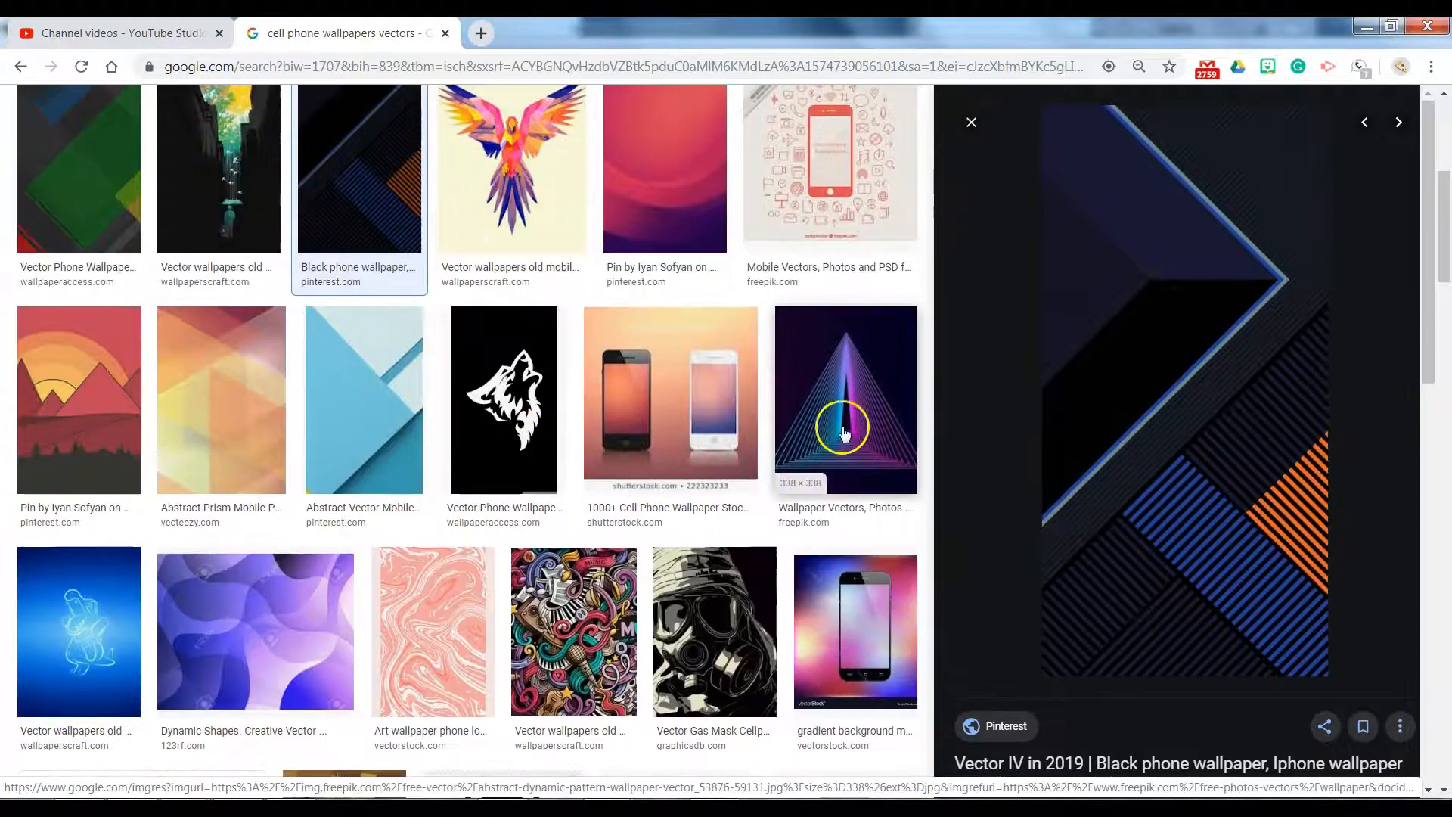
click(337, 416)
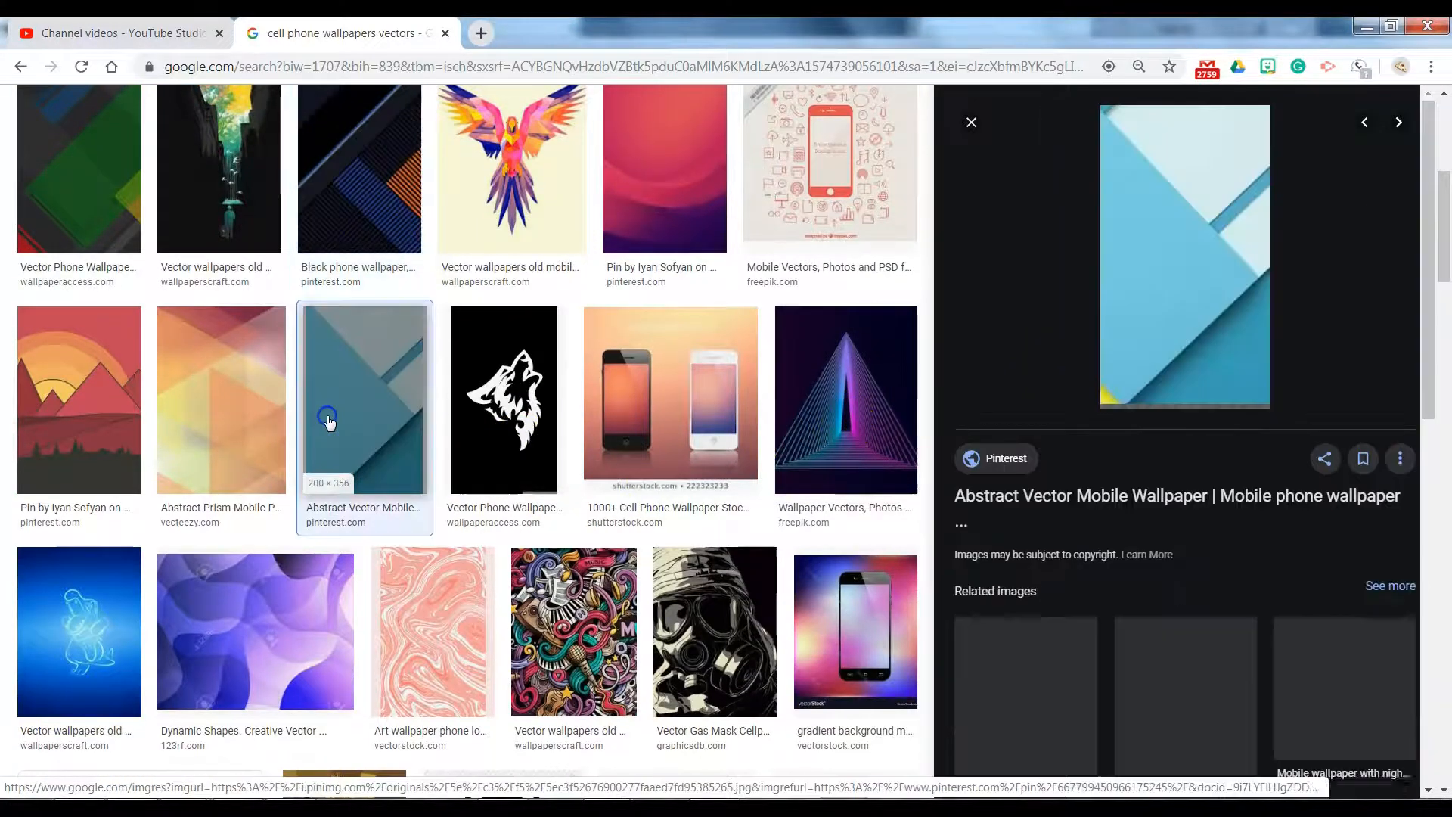
click(284, 421)
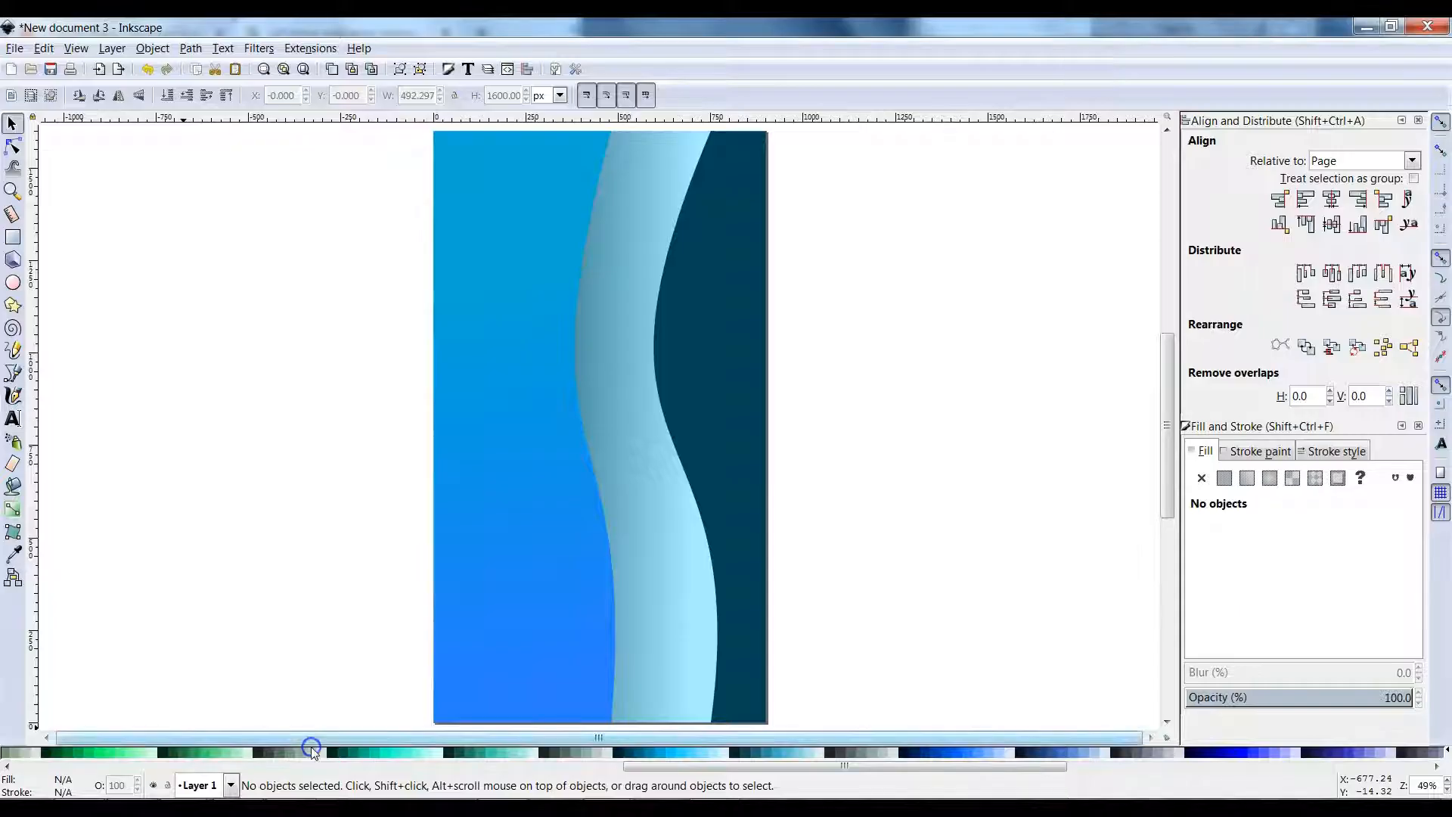
Switch back to Inkscape and save the document on MICRO SD (D:) as an Inkscape SVG named "my cellphone wallpaper 1".
click(329, 704)
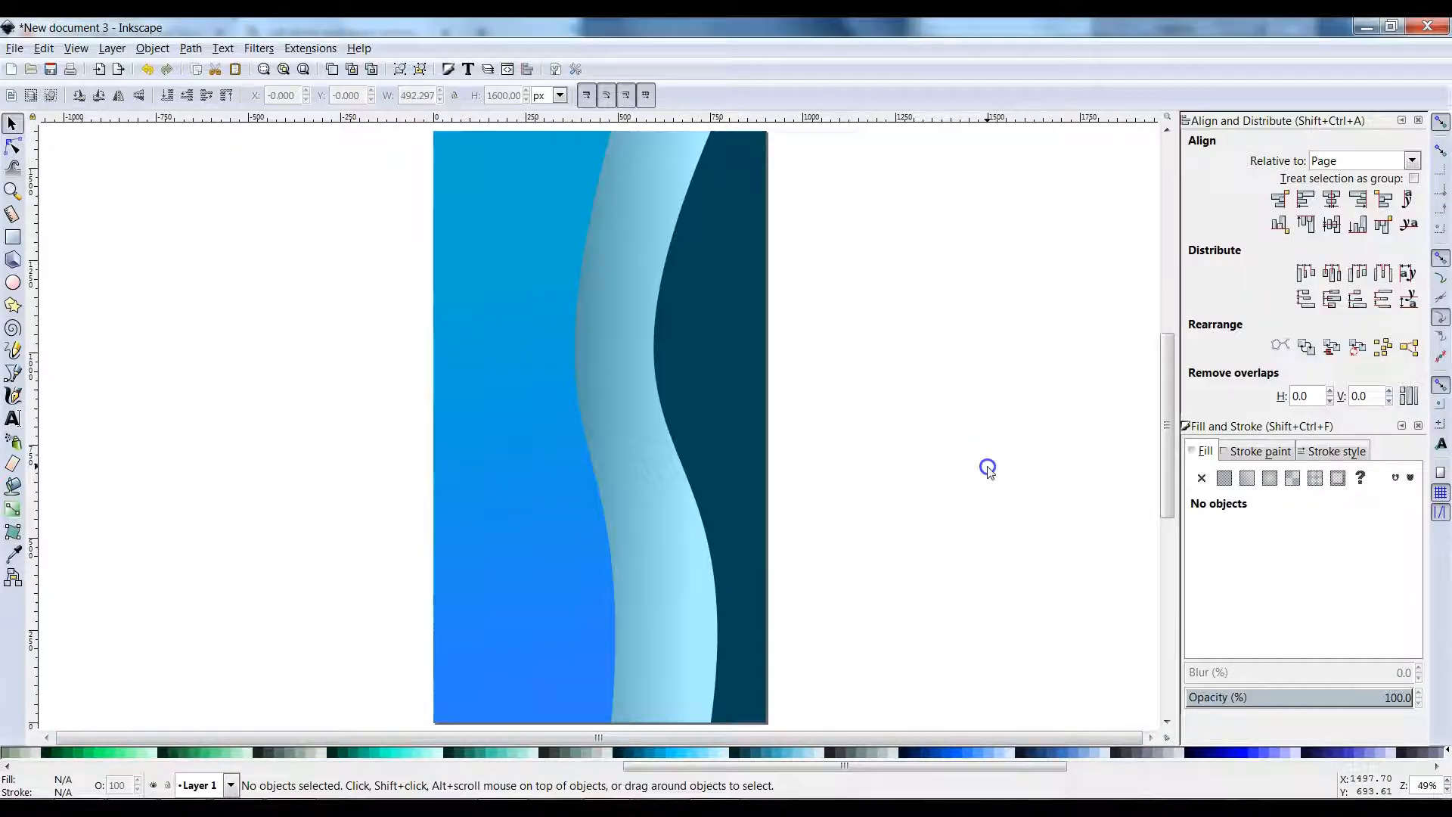
click(805, 520)
click(809, 537)
click(14, 47)
click(41, 151)
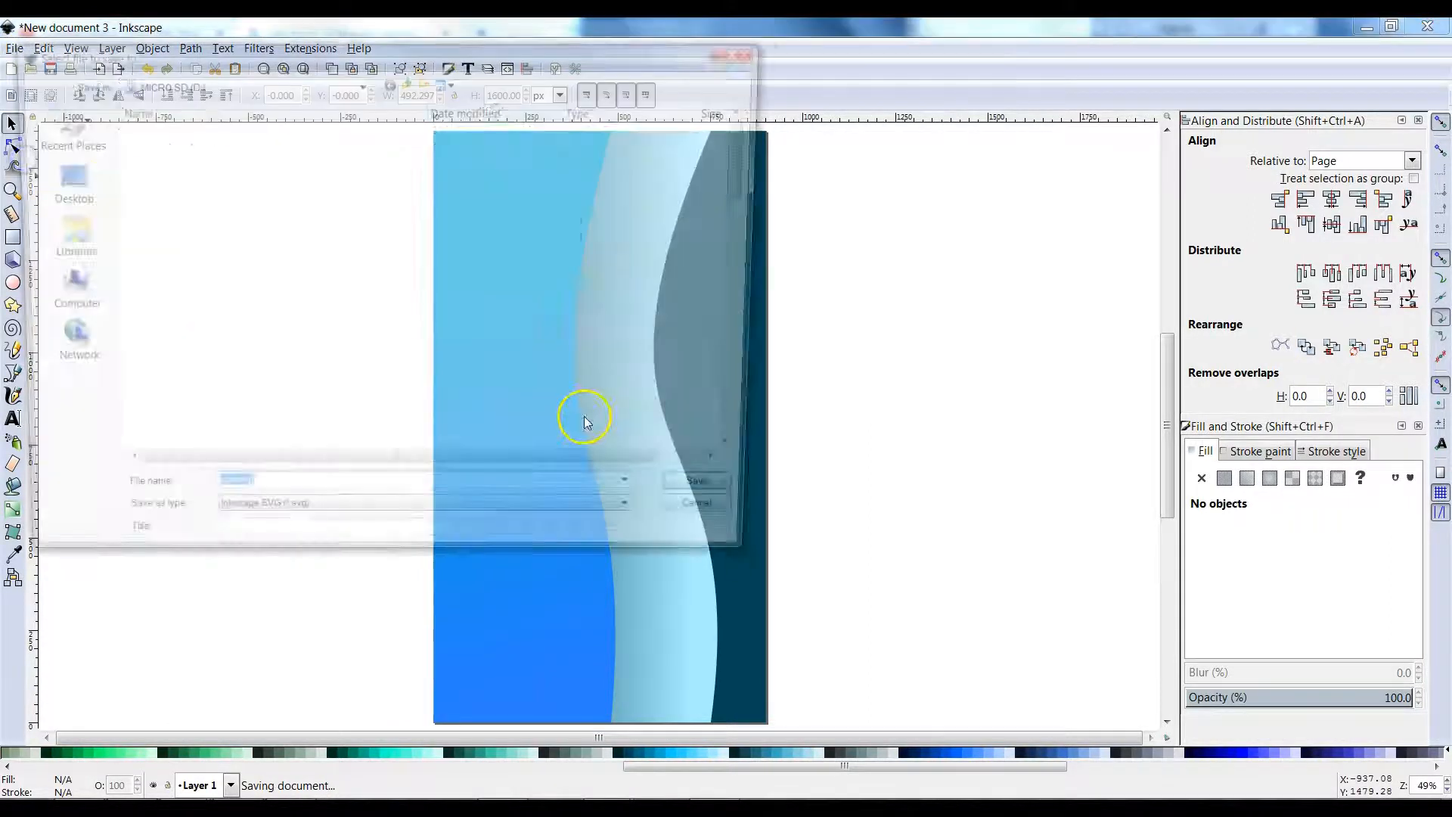
text(my cellphone wallpaper 1)
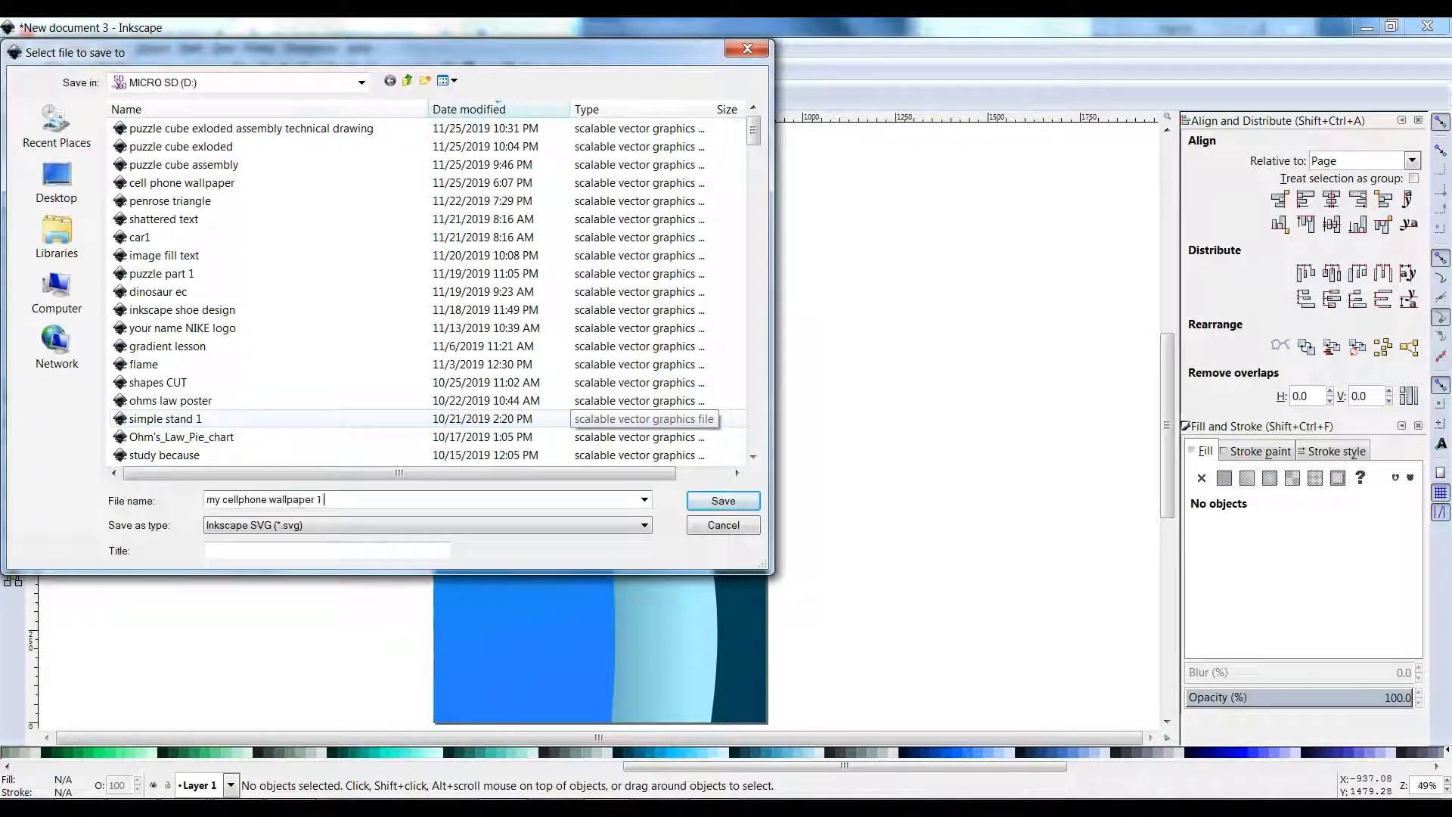
key(Return)
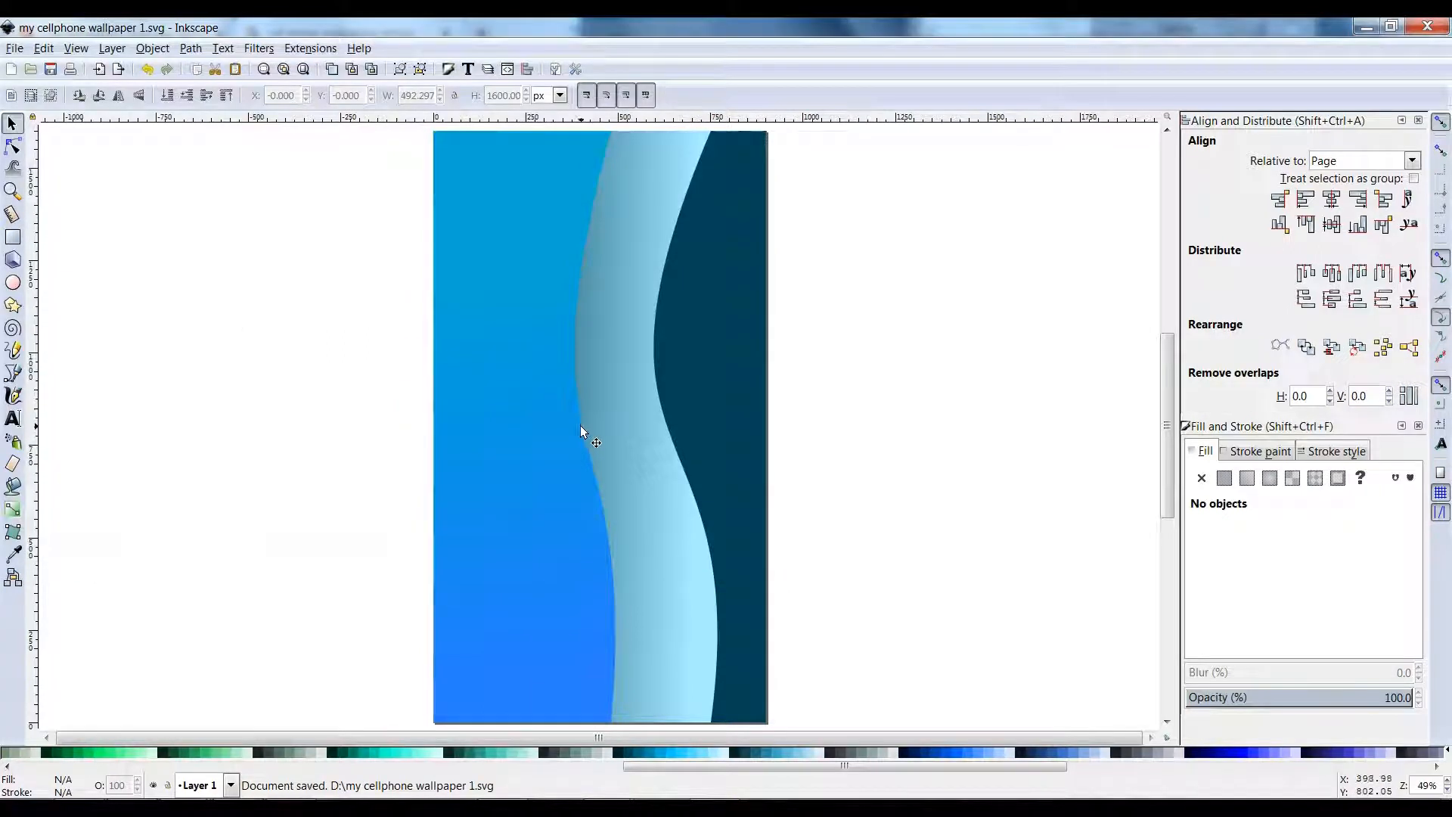
Export the whole page area as a PNG image under the default filename "my cellphone wallpaper 1.svg.png".
click(16, 49)
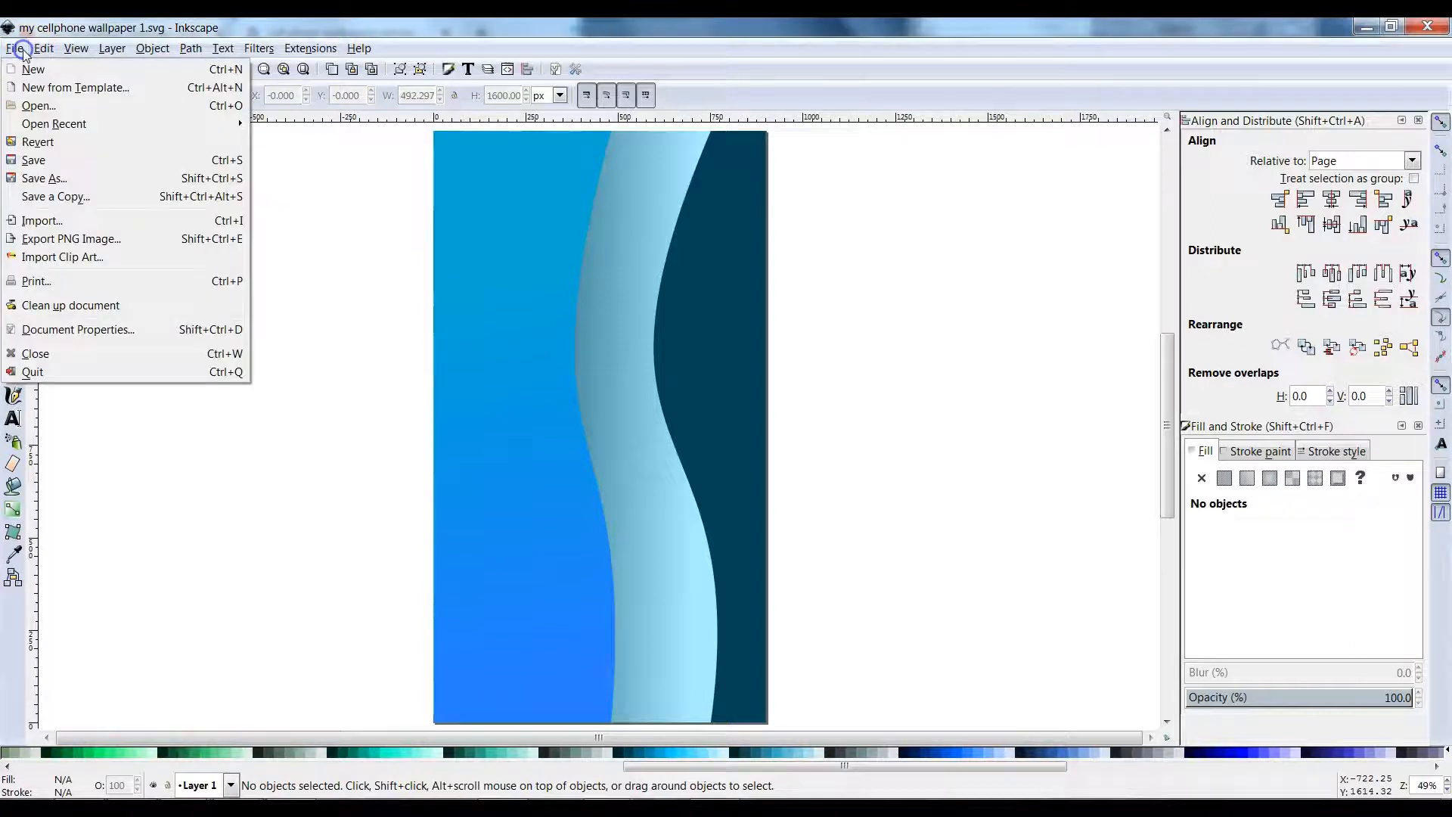
click(54, 240)
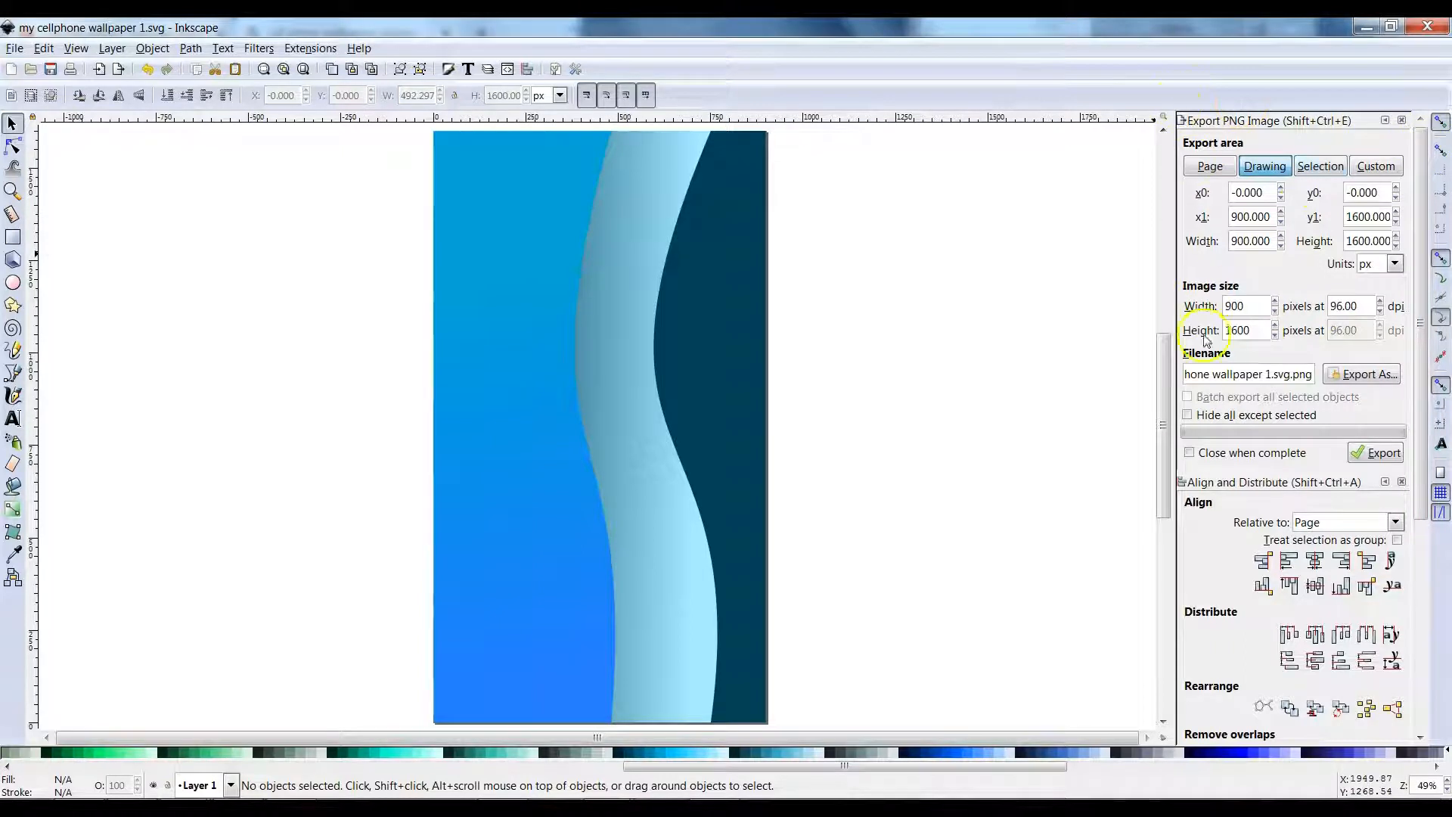
click(1210, 168)
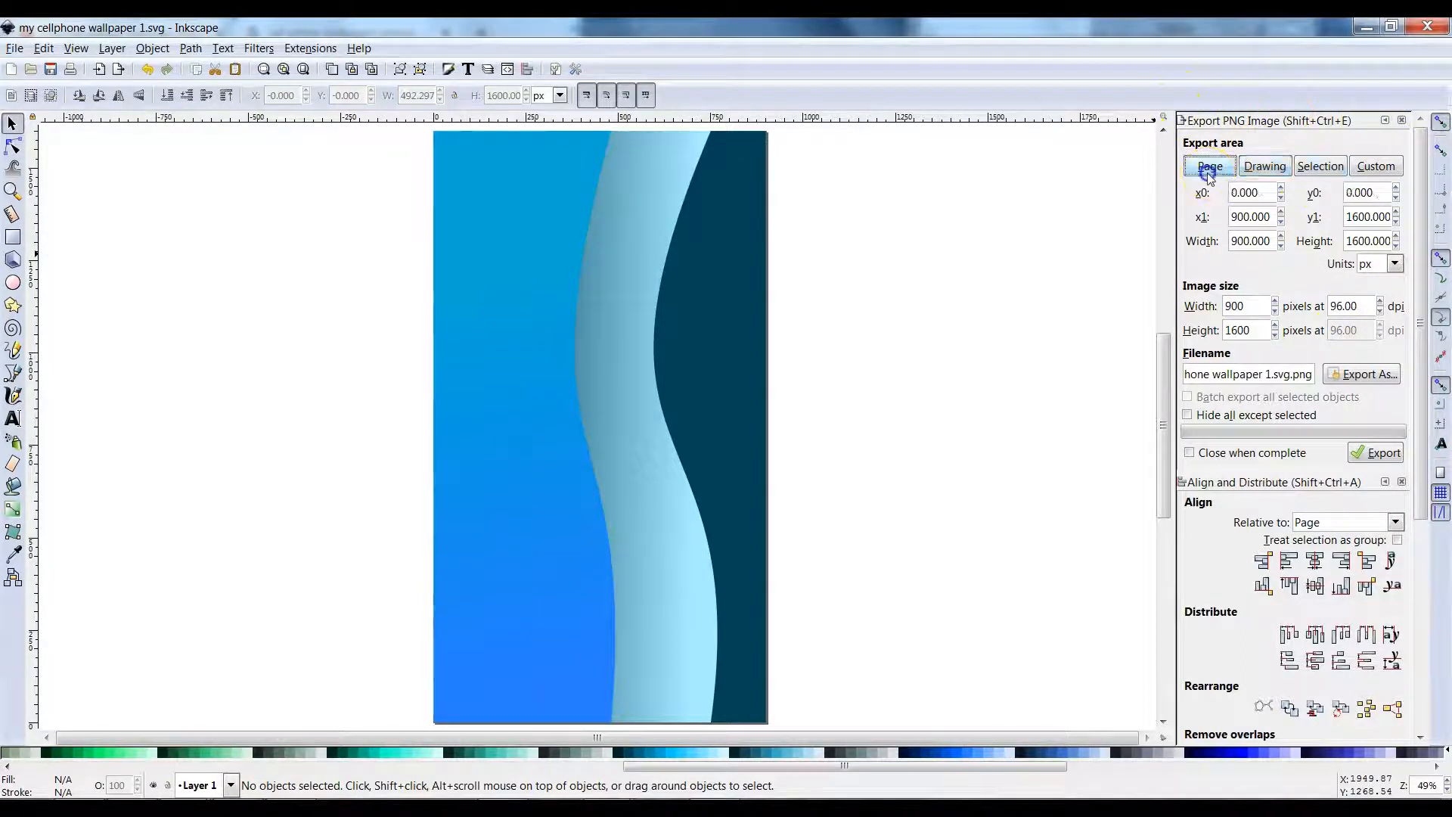
click(1203, 168)
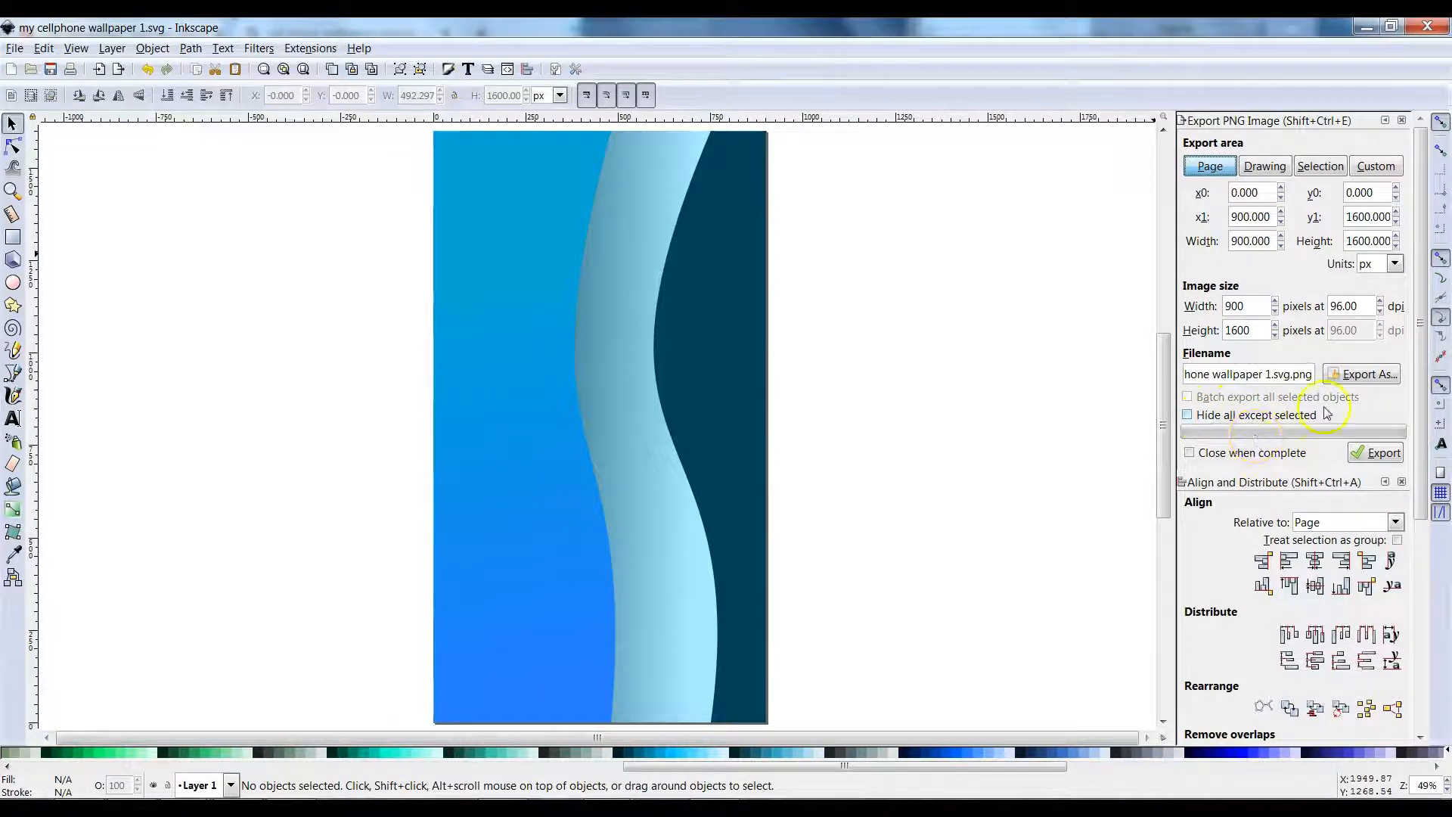
click(1380, 454)
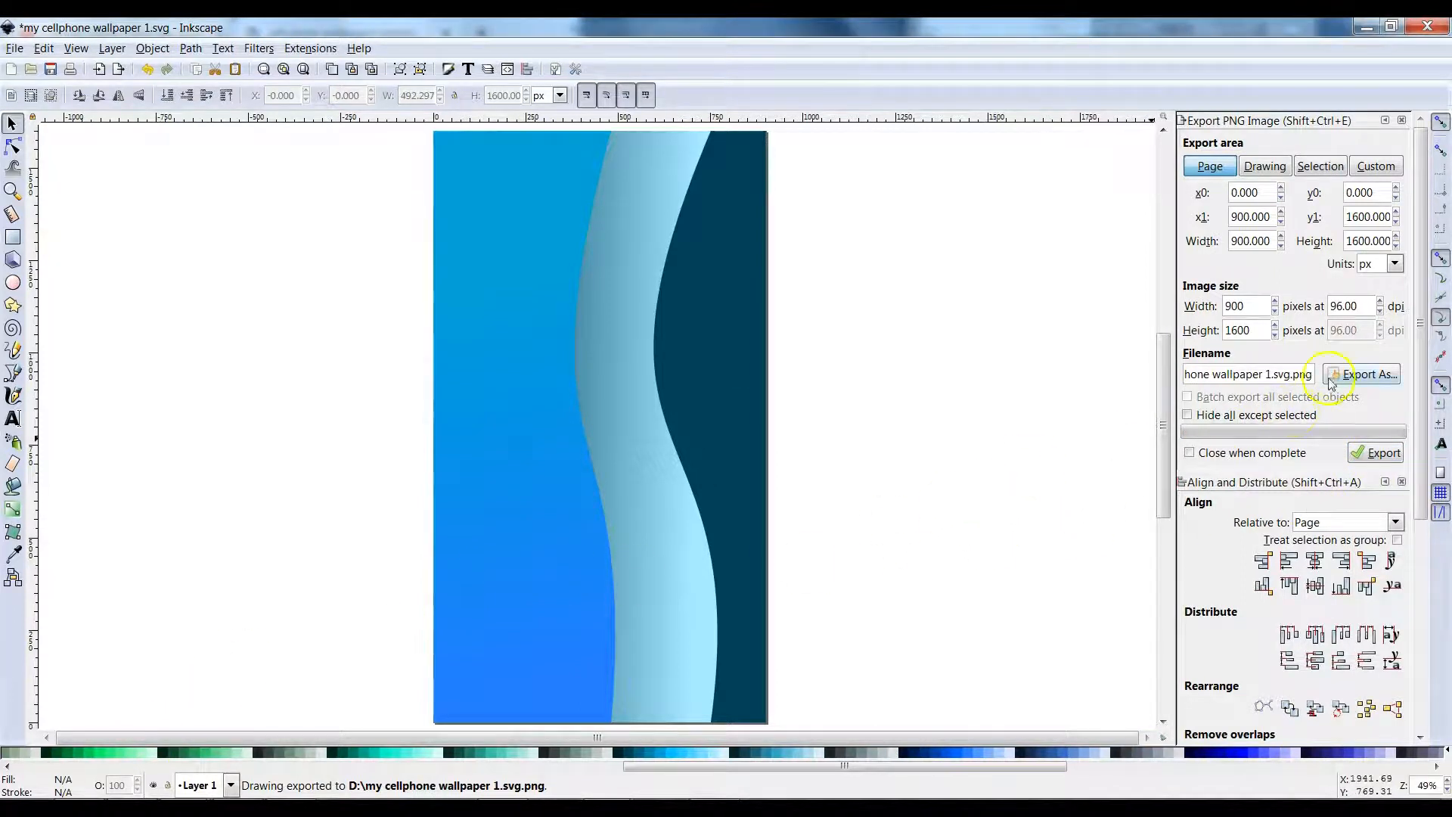
Change the export location to the Pictures library, keeping the same filename, and export the PNG there.
click(1363, 375)
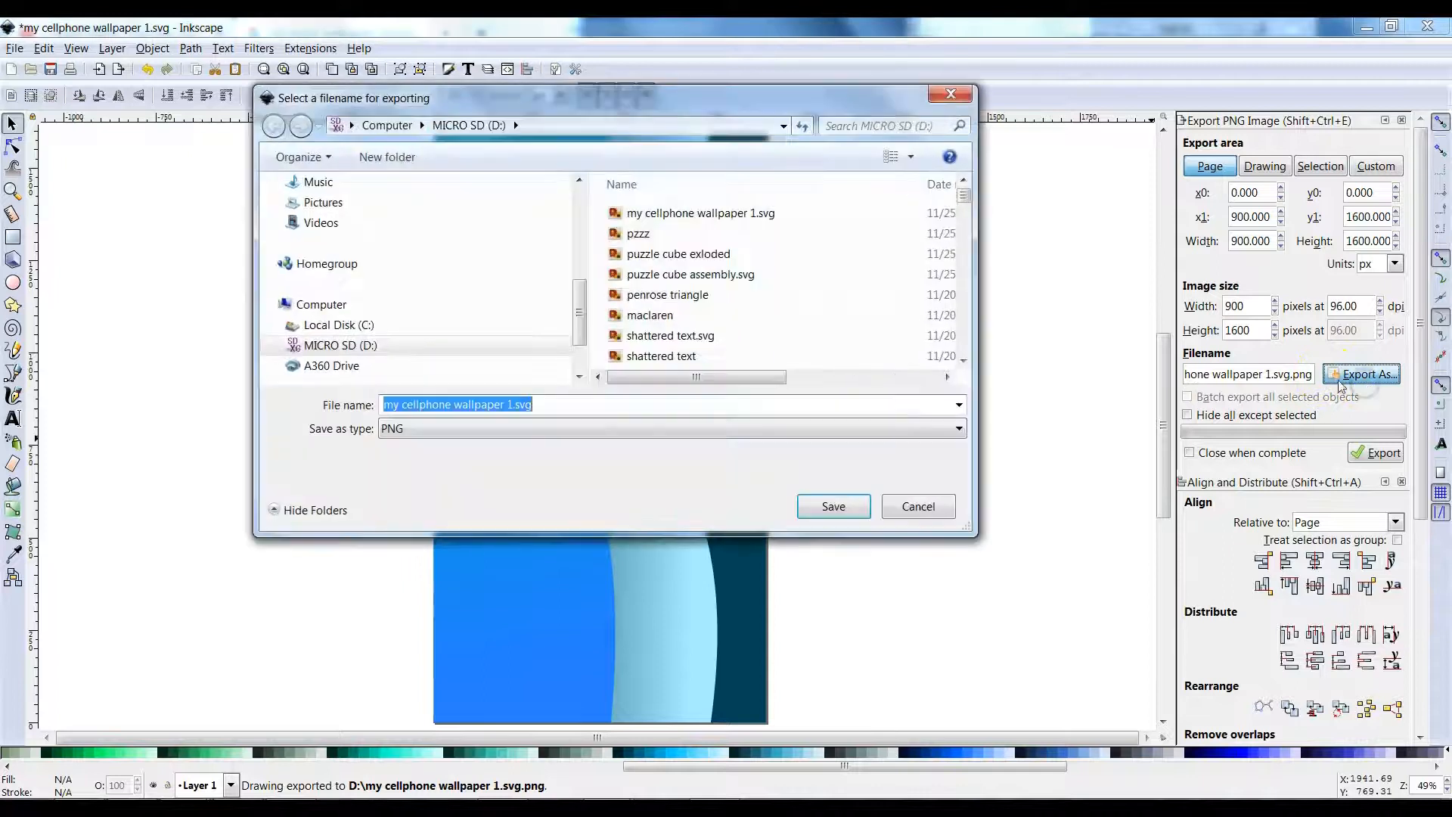
click(359, 349)
scroll(415, 324, up, 5)
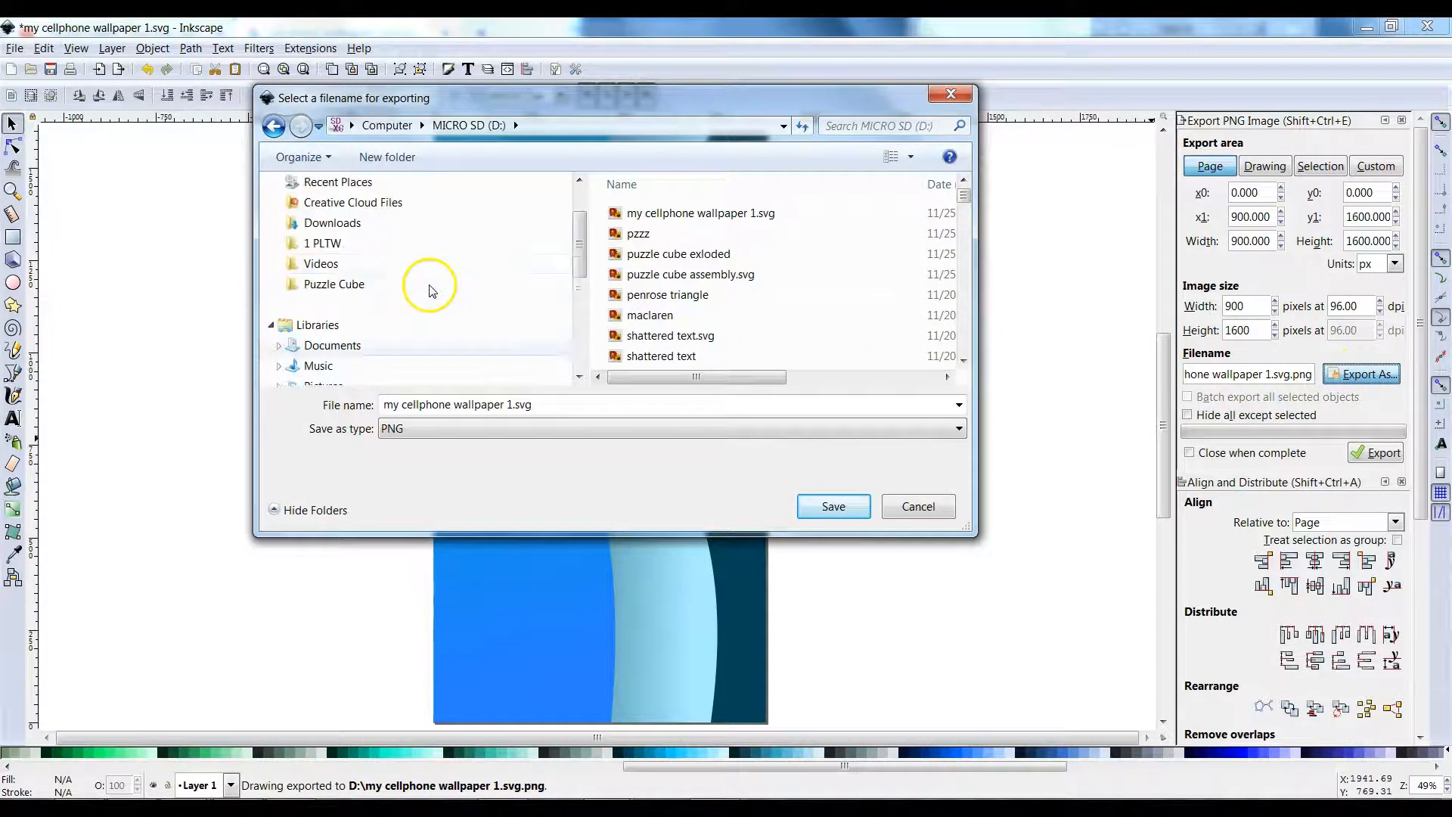
click(325, 229)
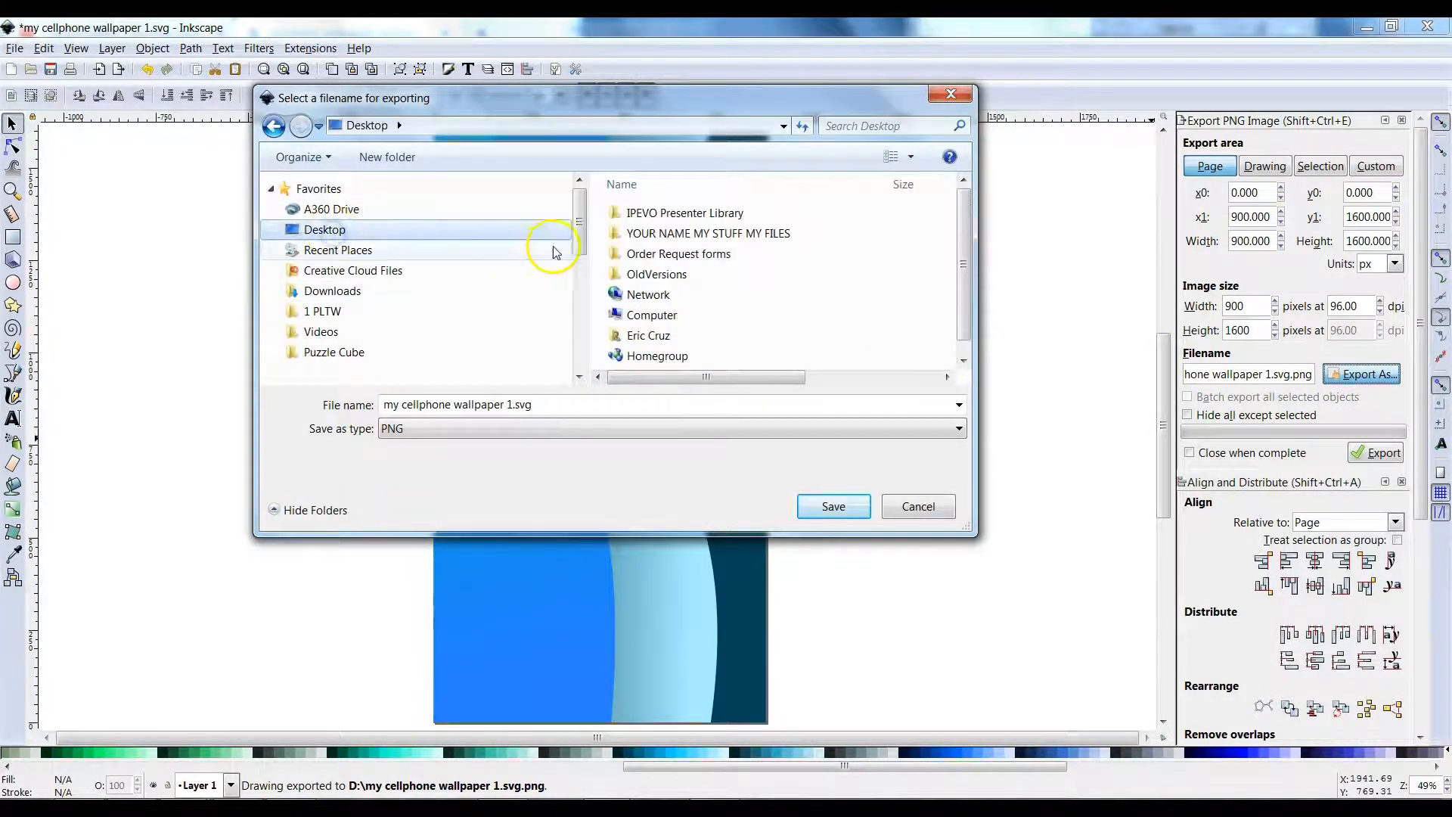
drag(577, 231, 569, 299)
click(366, 285)
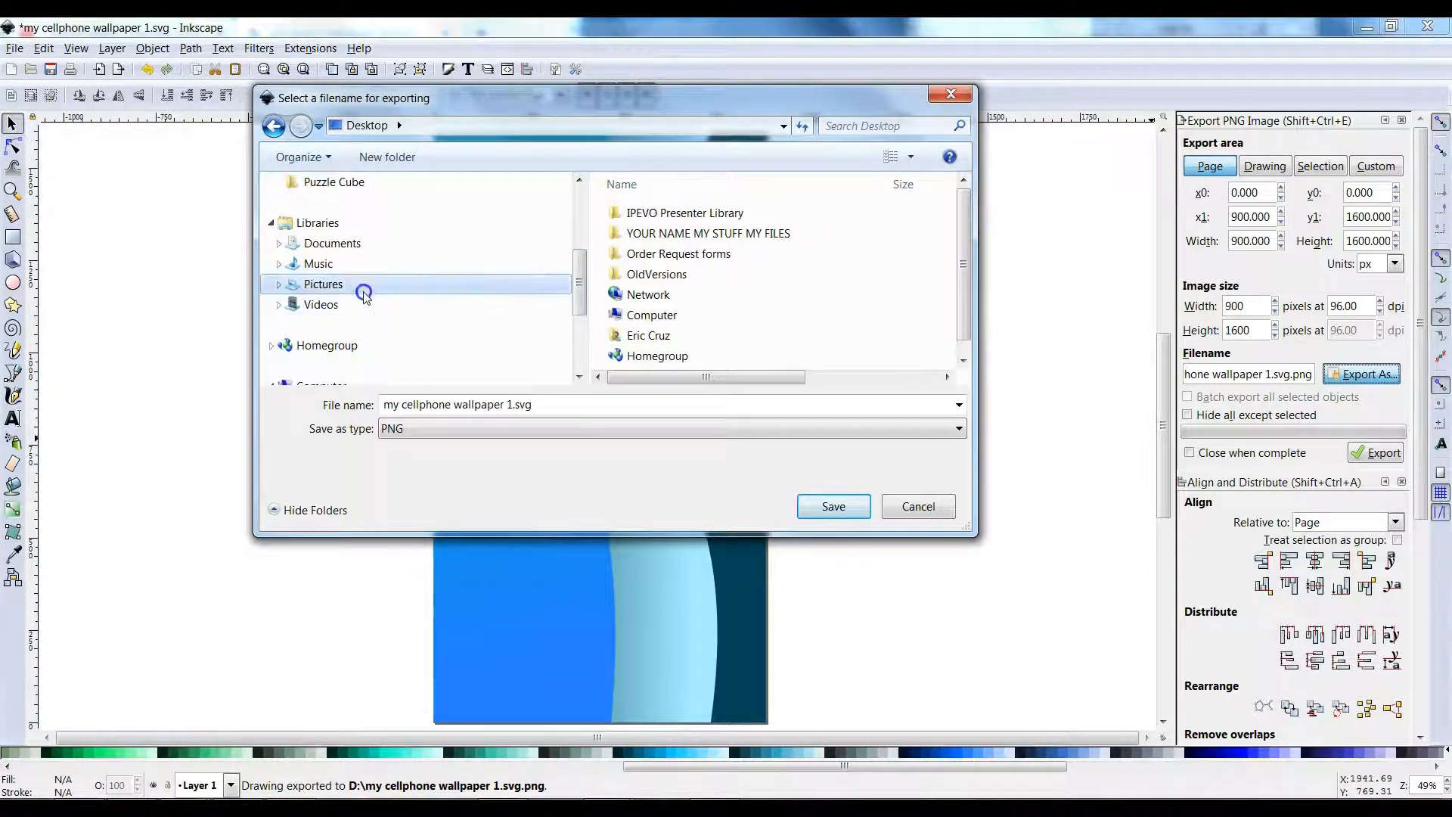
click(832, 504)
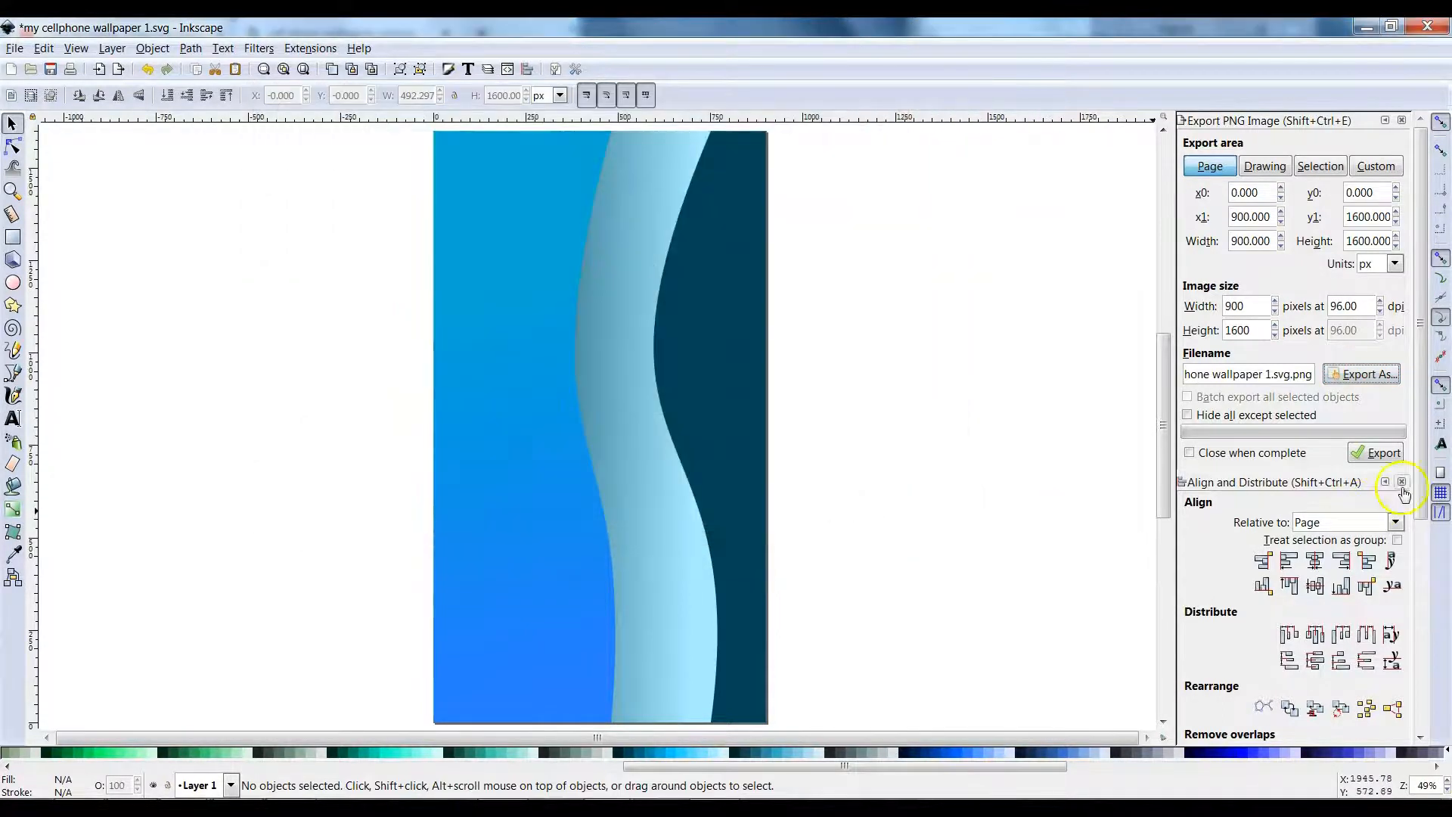
click(1381, 455)
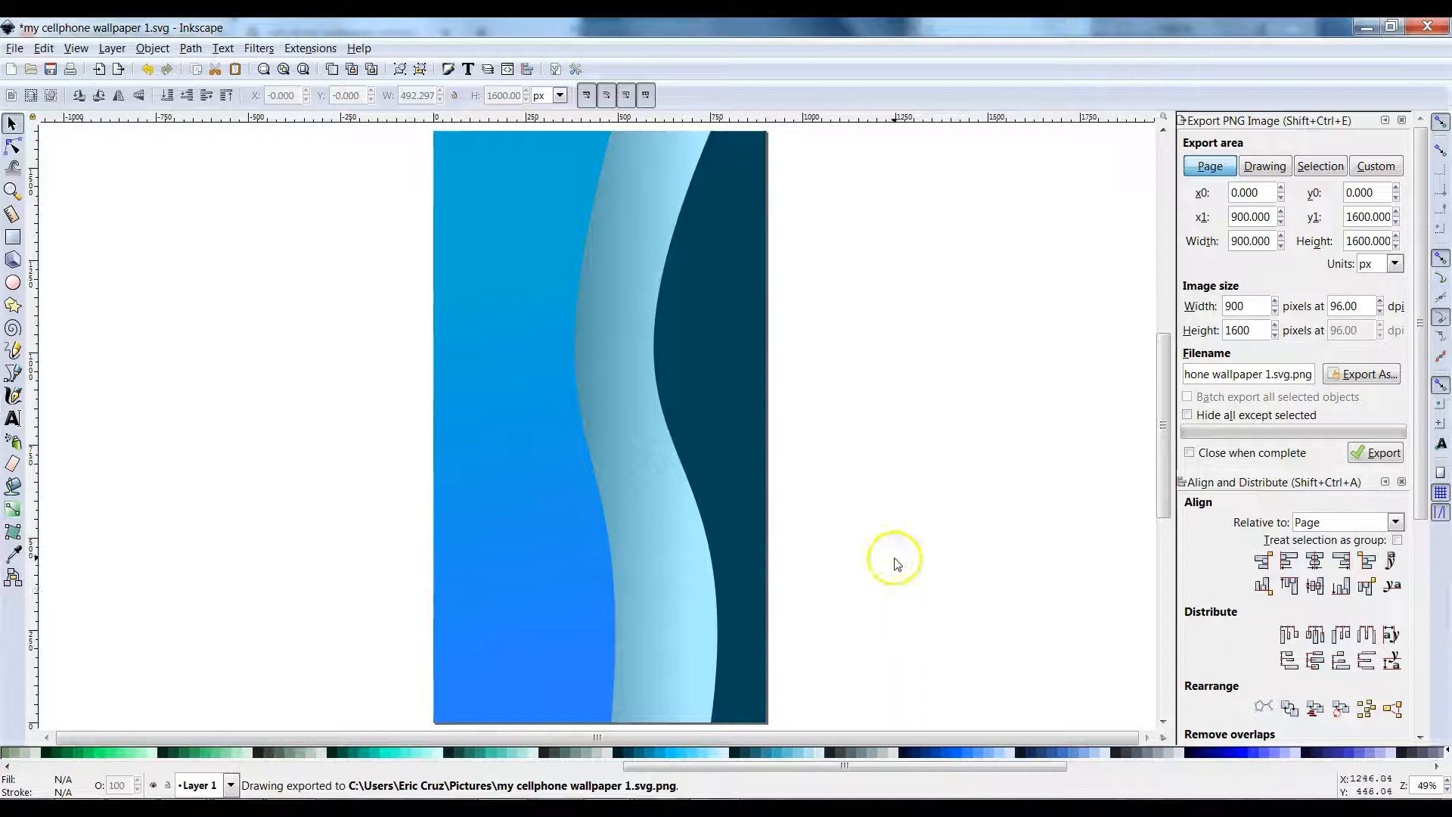
click(935, 563)
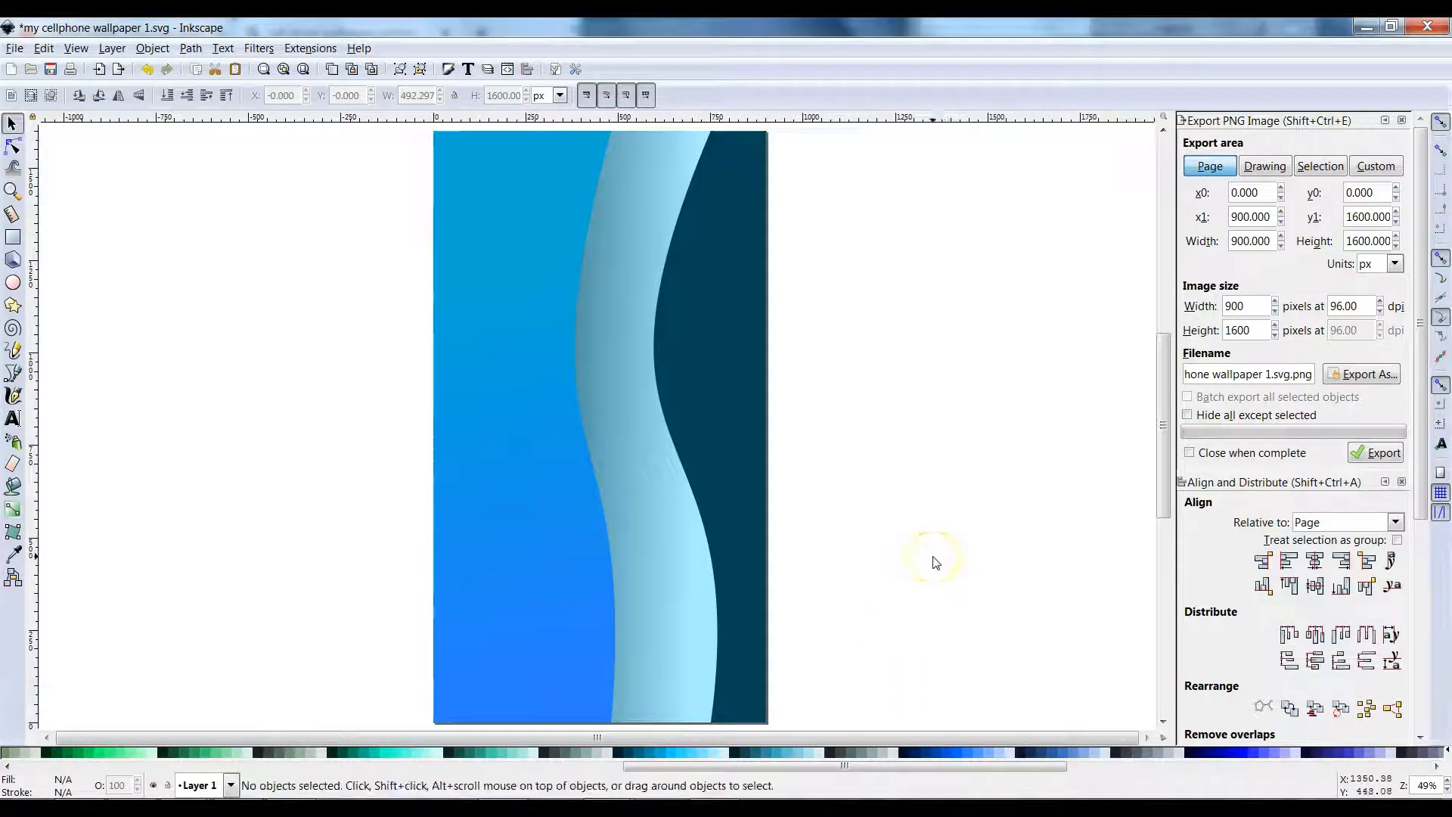
click(928, 562)
drag(871, 429, 916, 424)
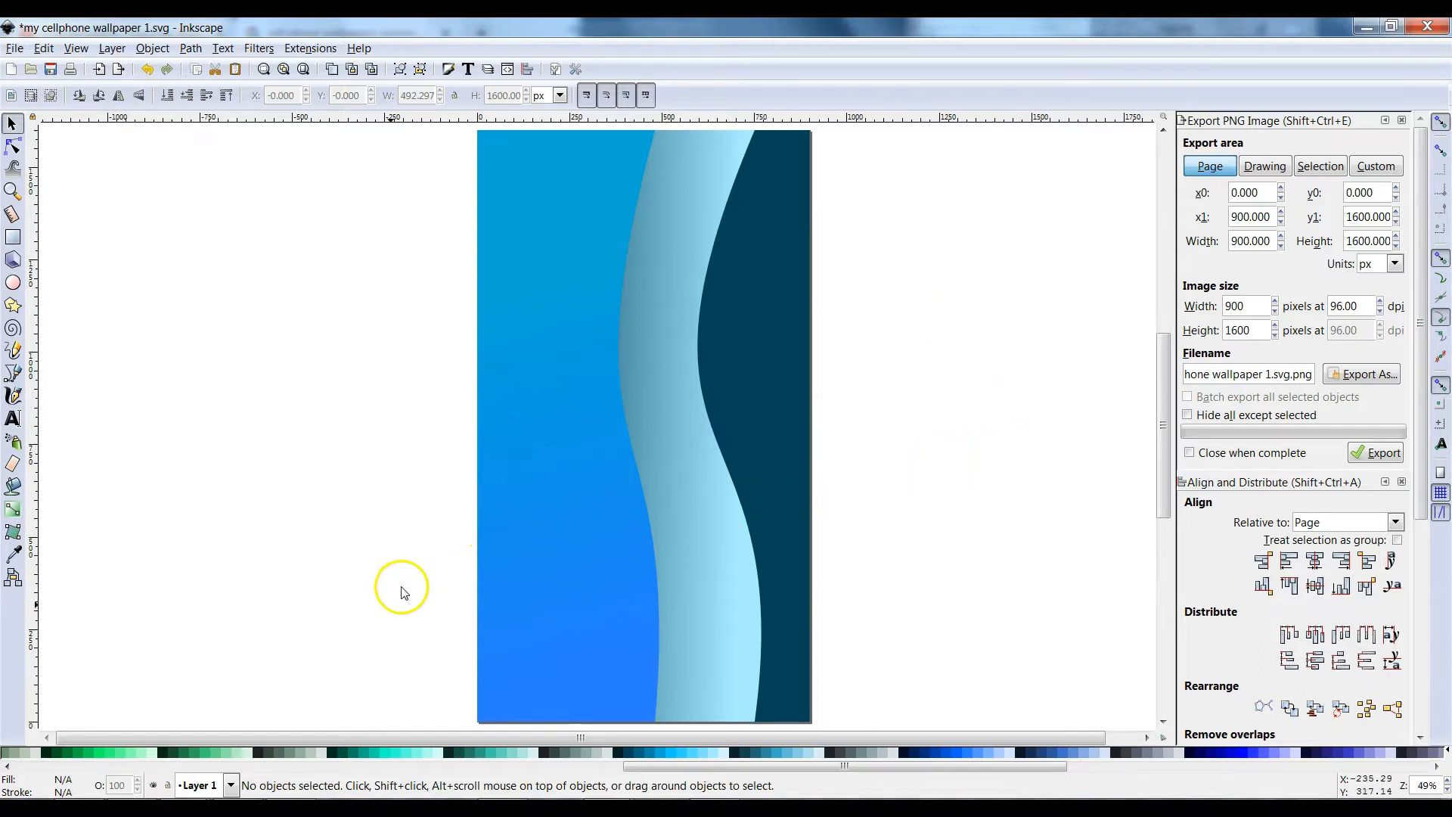
click(27, 766)
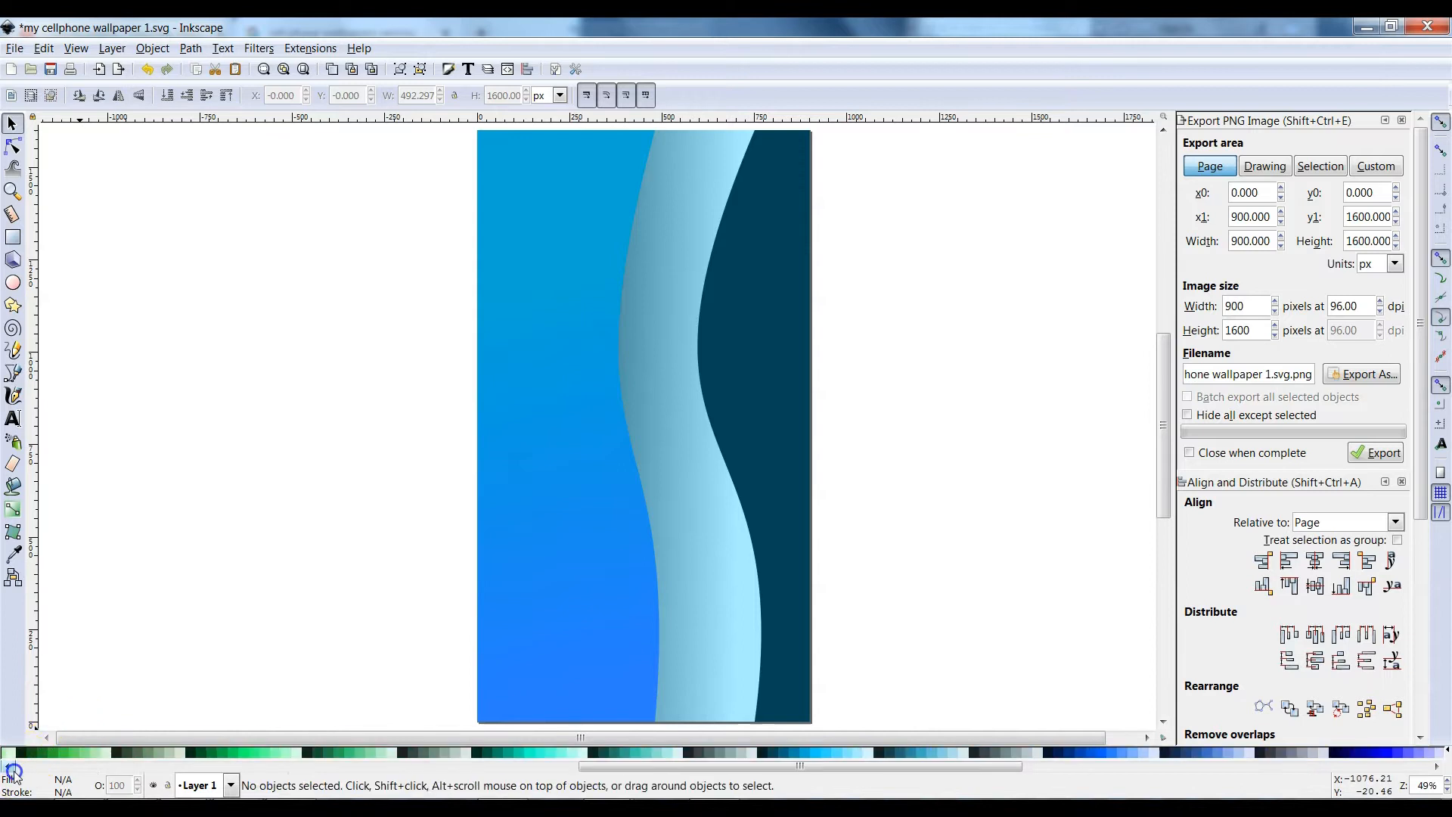